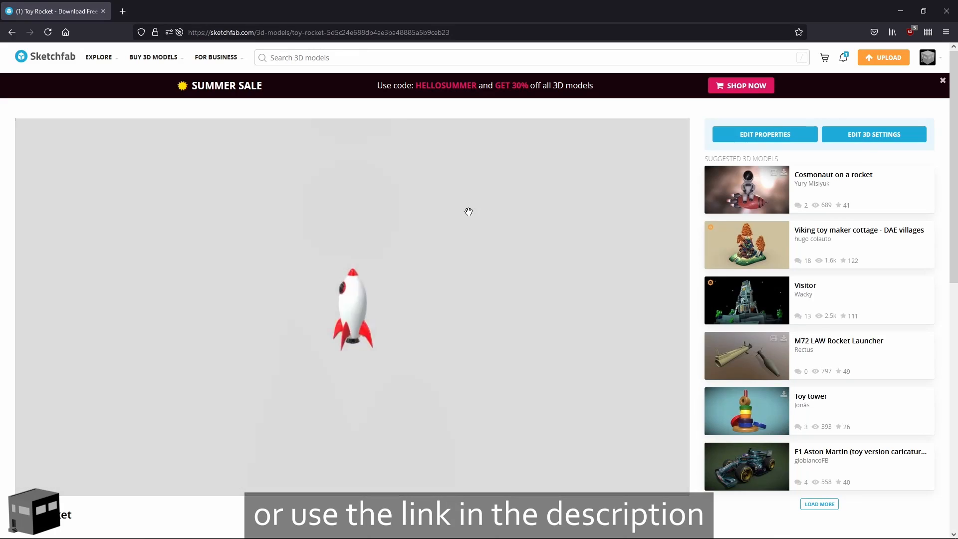
Download the Toy Rocket model in its original blend format as toy-rocket.zip and extract the archive on the desktop
{"action": "scroll", "coordinate": [737, 295], "scroll_direction": "down", "scroll_amount": 4}
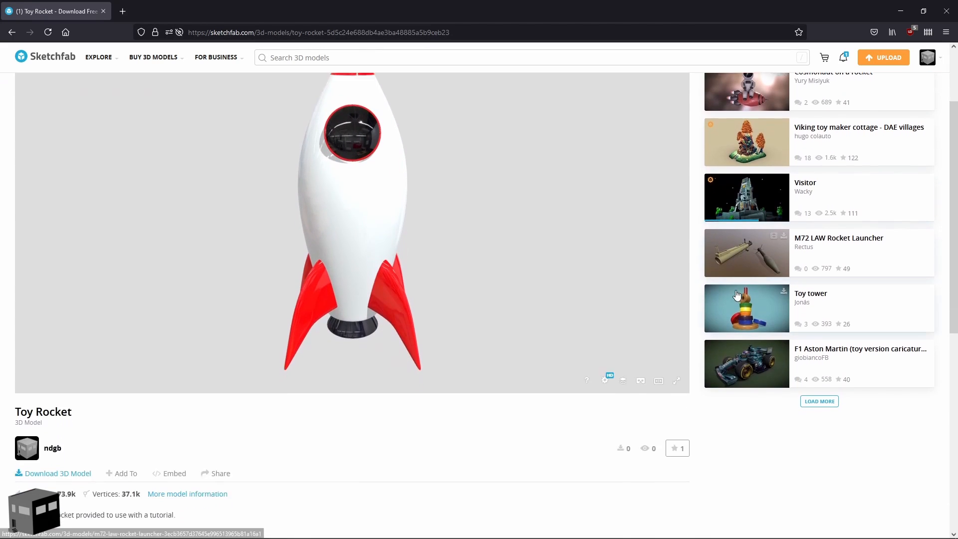
{"action": "left_click", "coordinate": [64, 377]}
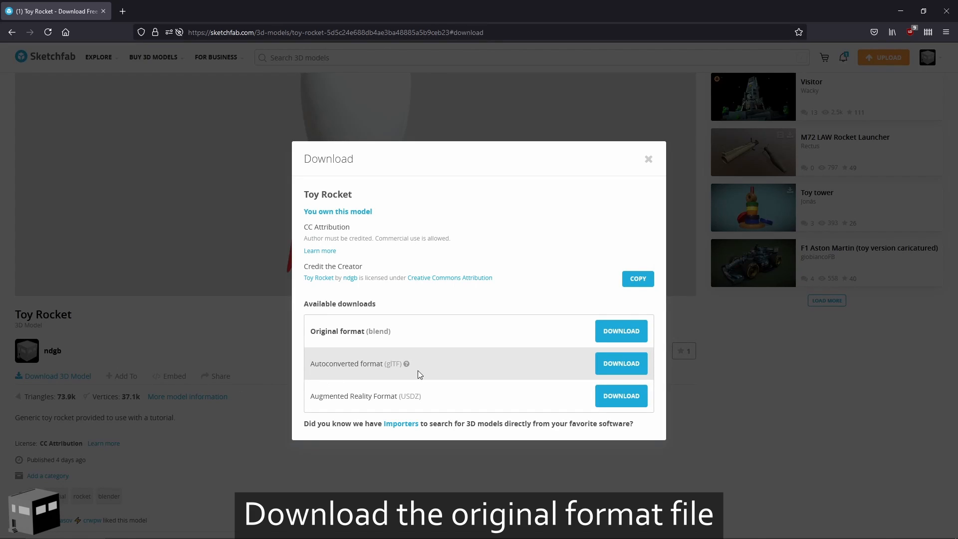
{"action": "left_click", "coordinate": [612, 333]}
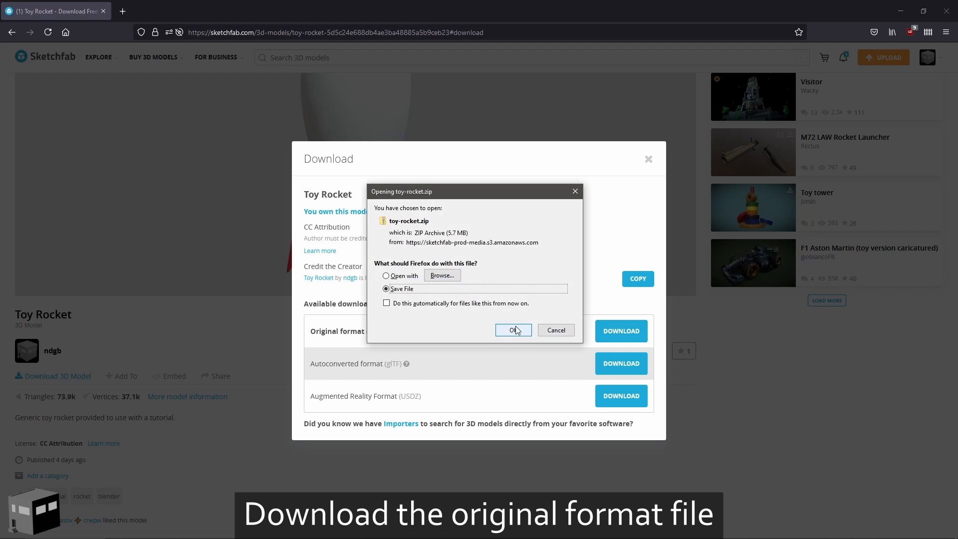
{"action": "left_click", "coordinate": [514, 330]}
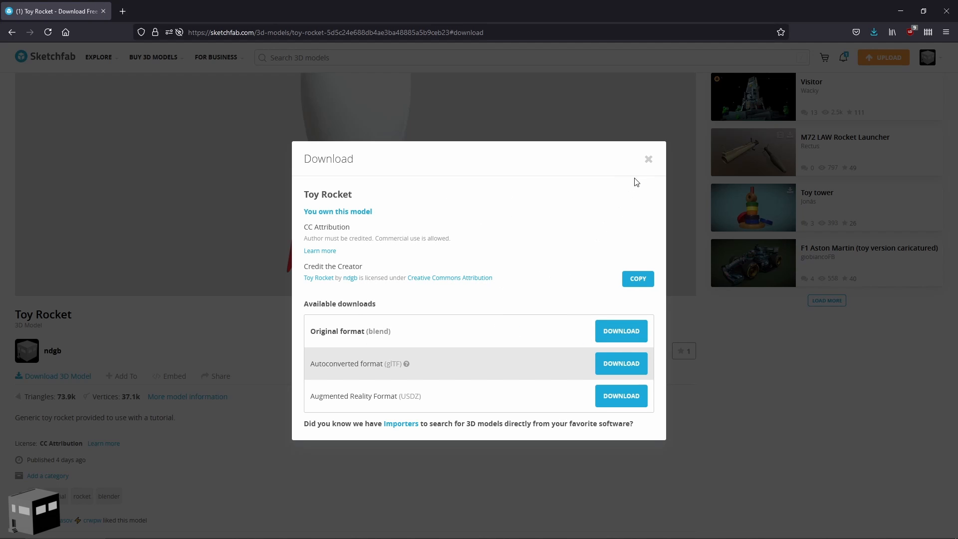
{"action": "left_click", "coordinate": [649, 159]}
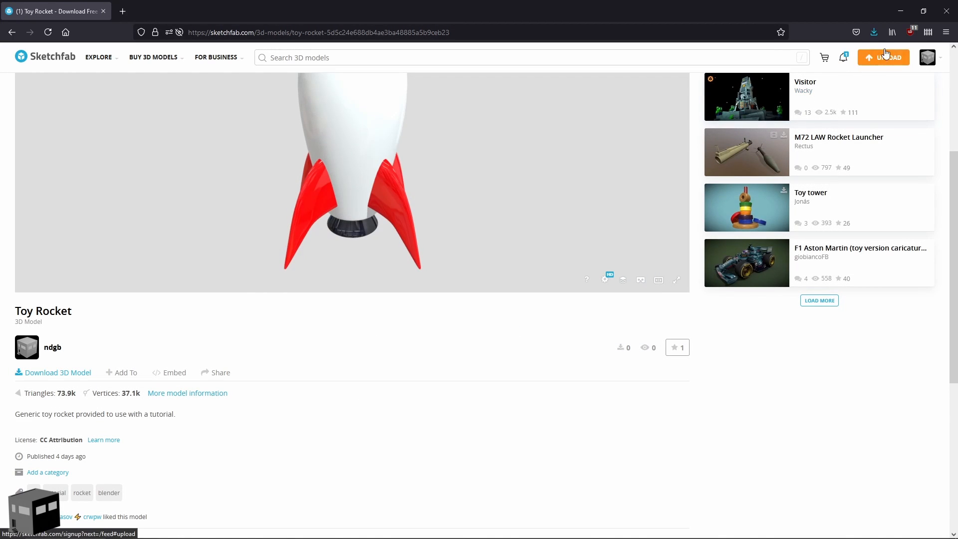
{"action": "left_click", "coordinate": [947, 15]}
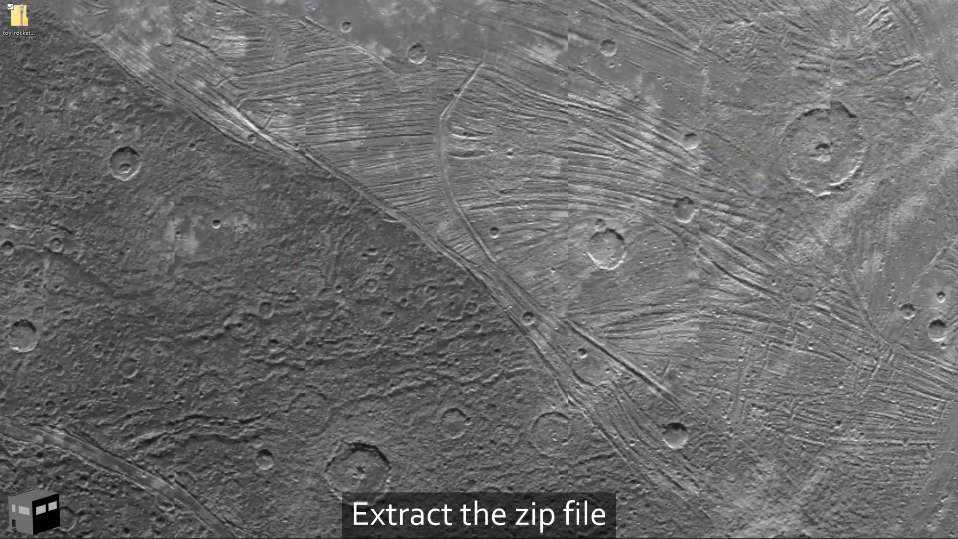
{"action": "left_click_drag", "start_coordinate": [0, 175], "coordinate": [379, 117]}
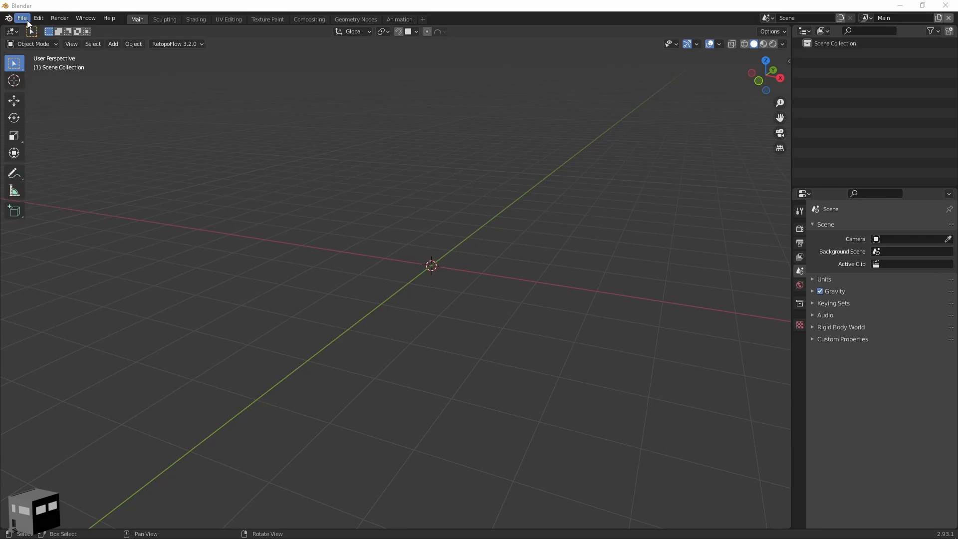
In Blender, open rocket.blend from the desktop's toy-rocket\source folder with Load UI turned off
{"action": "left_click", "coordinate": [26, 19]}
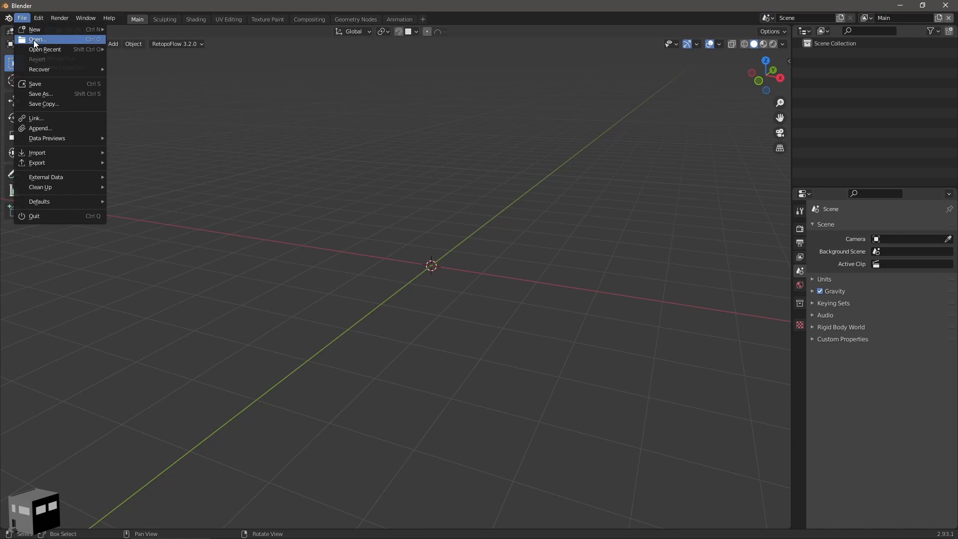
{"action": "left_click", "coordinate": [34, 40]}
{"action": "left_click", "coordinate": [248, 183]}
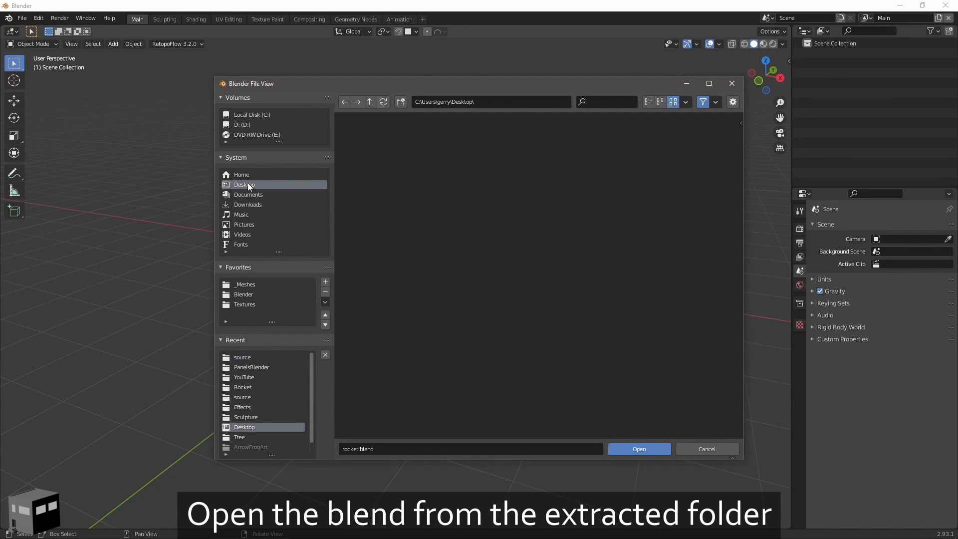
{"action": "double_click", "coordinate": [378, 153]}
{"action": "double_click", "coordinate": [378, 153]}
{"action": "left_click", "coordinate": [378, 153]}
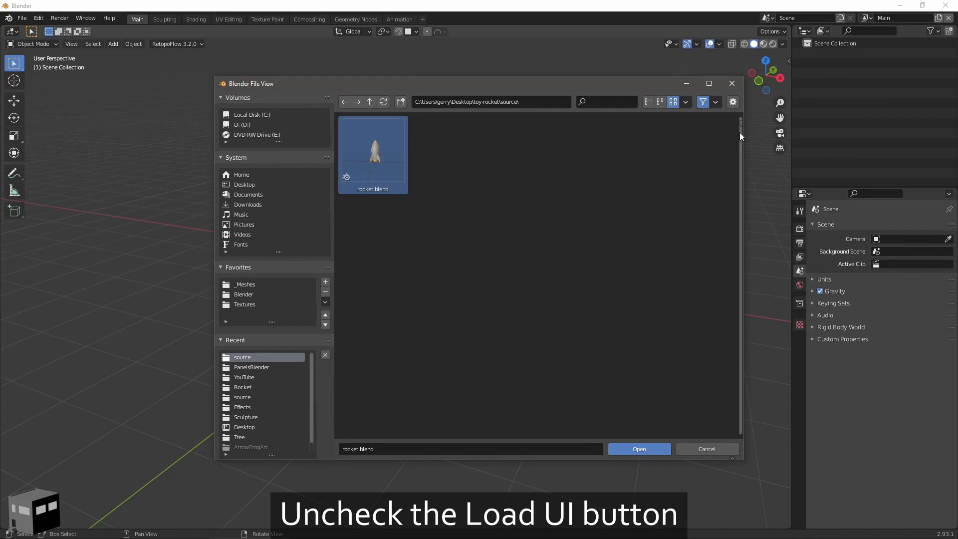
{"action": "left_click", "coordinate": [733, 102]}
{"action": "left_click", "coordinate": [628, 121]}
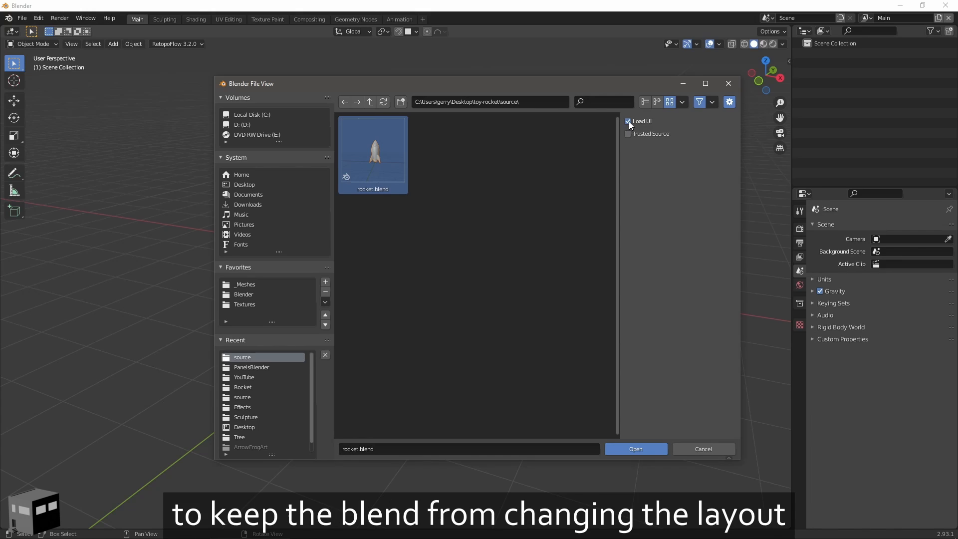
{"action": "left_click", "coordinate": [633, 448]}
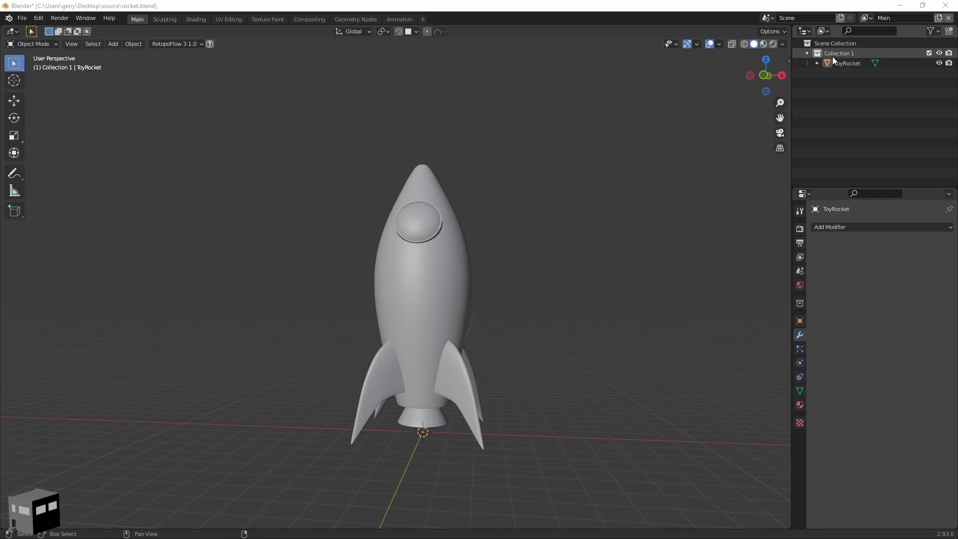
Rename the collection that holds the rocket to Backup
{"action": "double_click", "coordinate": [834, 53]}
{"action": "type", "text": "Backup"}
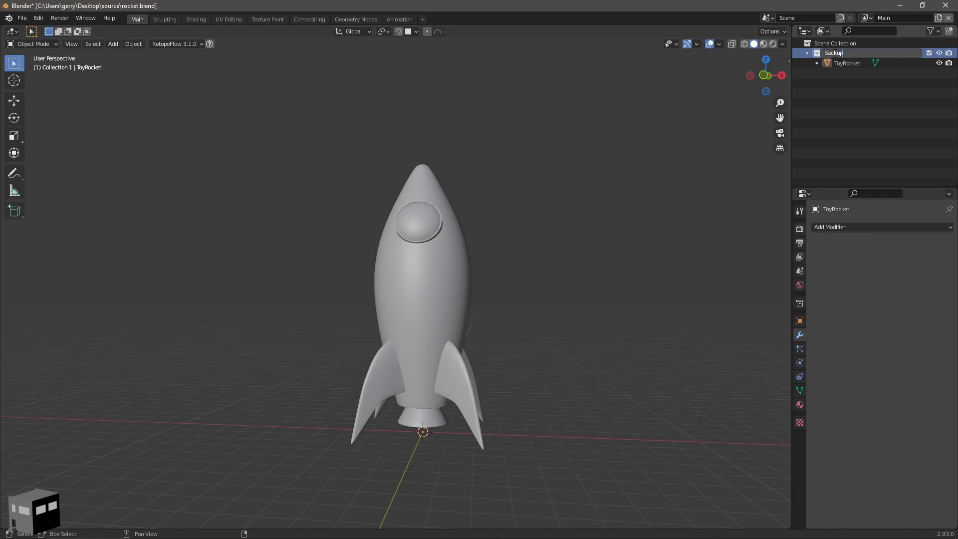
{"action": "key", "text": "Return"}
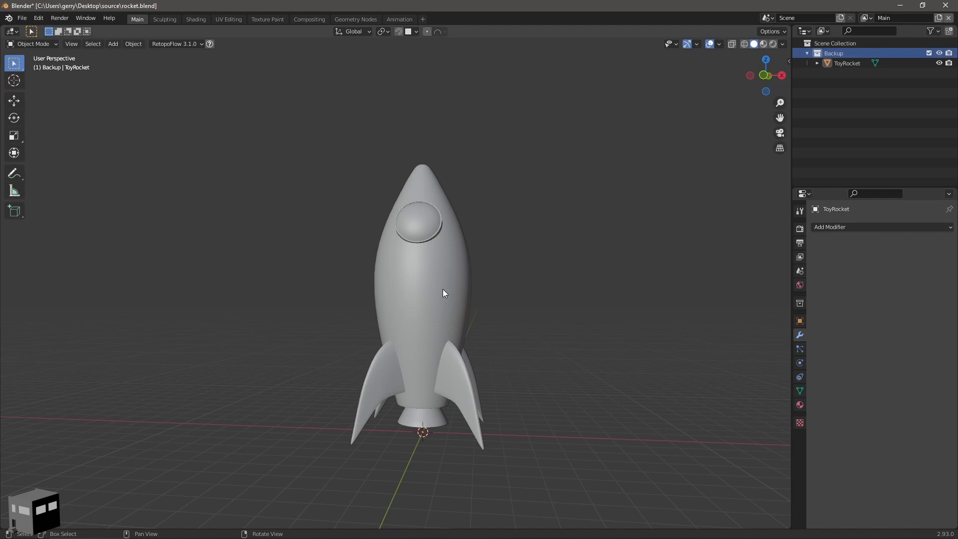
Create a new collection directly under the Scene Collection, outside Backup, and name it Main
{"action": "right_click", "coordinate": [841, 104]}
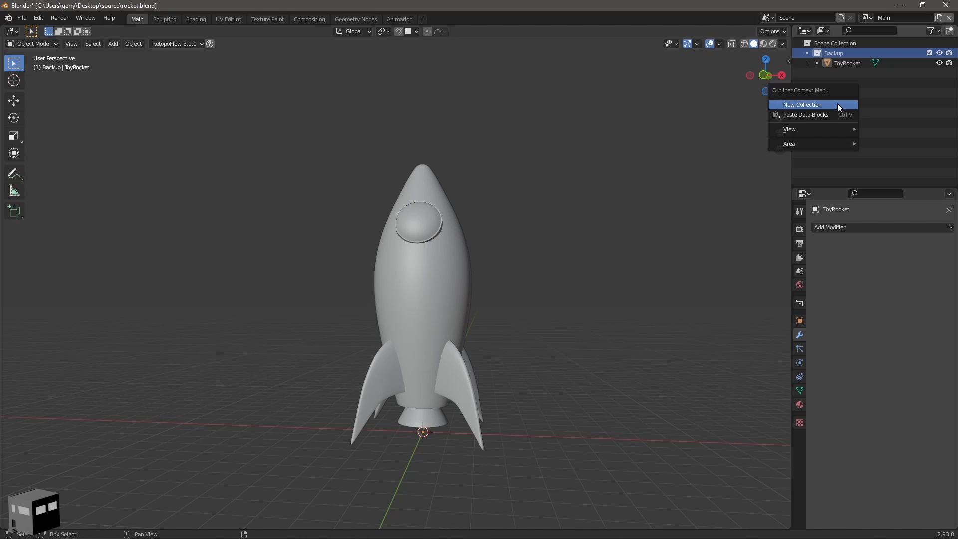
{"action": "left_click", "coordinate": [838, 104]}
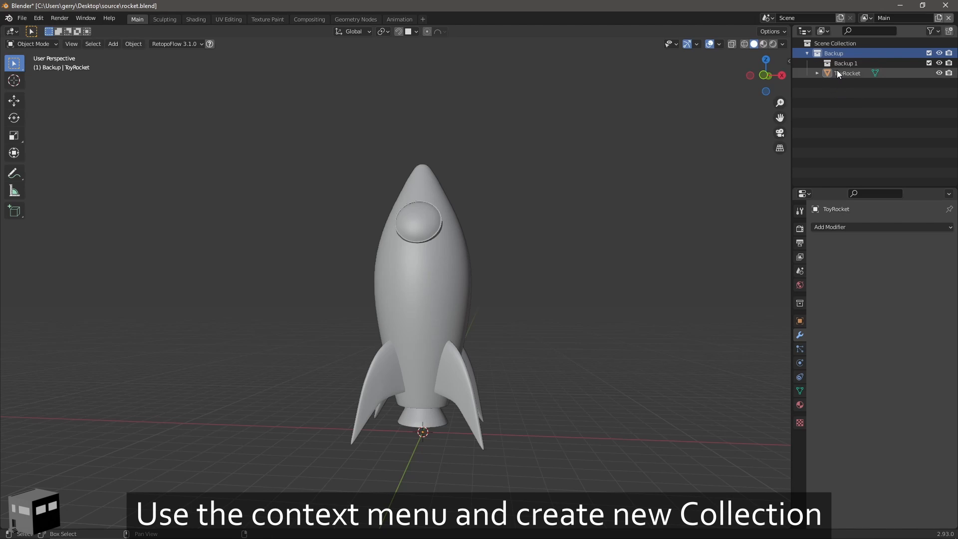
{"action": "left_click_drag", "start_coordinate": [837, 62], "coordinate": [830, 104]}
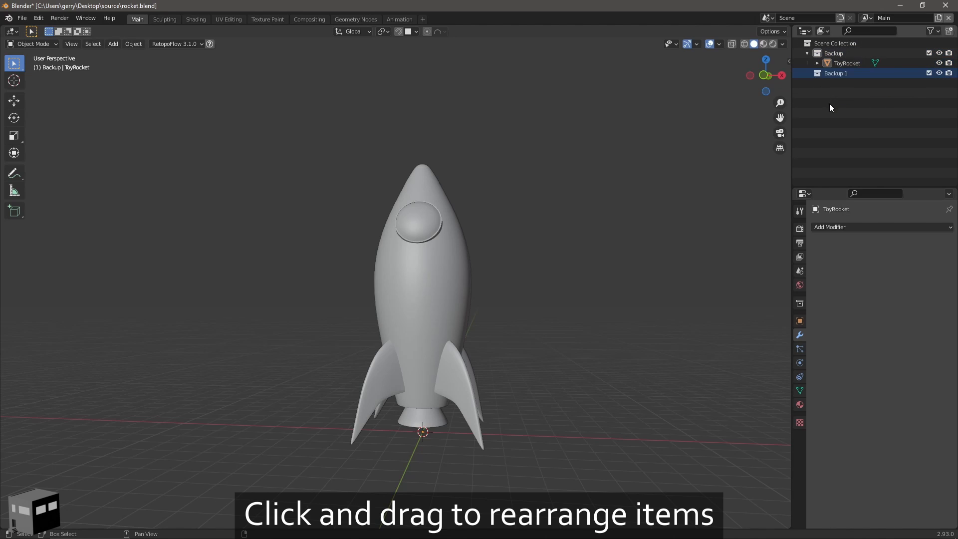
{"action": "double_click", "coordinate": [833, 73]}
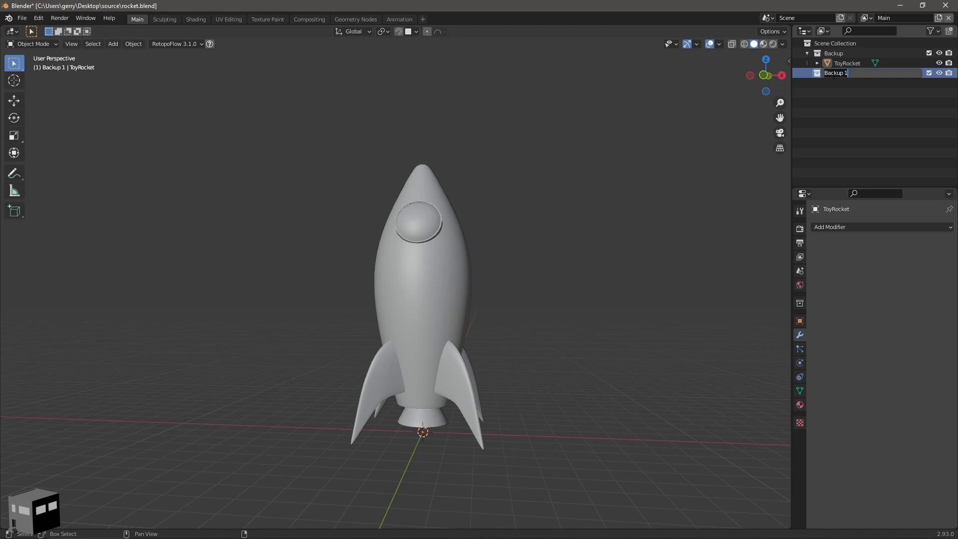
{"action": "type", "text": "Main"}
{"action": "key", "text": "Return"}
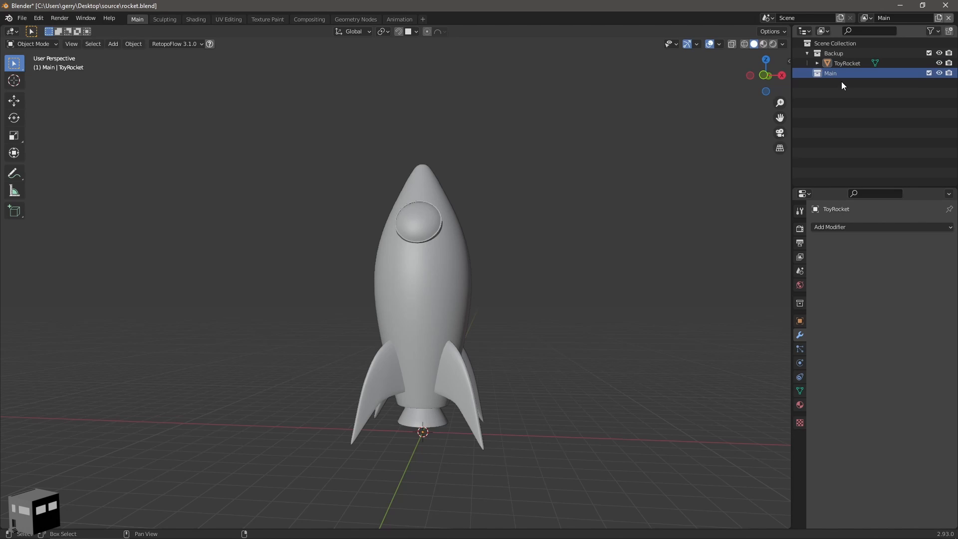
Duplicate the rocket in place and move the copy into the Main collection
{"action": "left_click", "coordinate": [442, 283]}
{"action": "key", "text": "shift+d"}
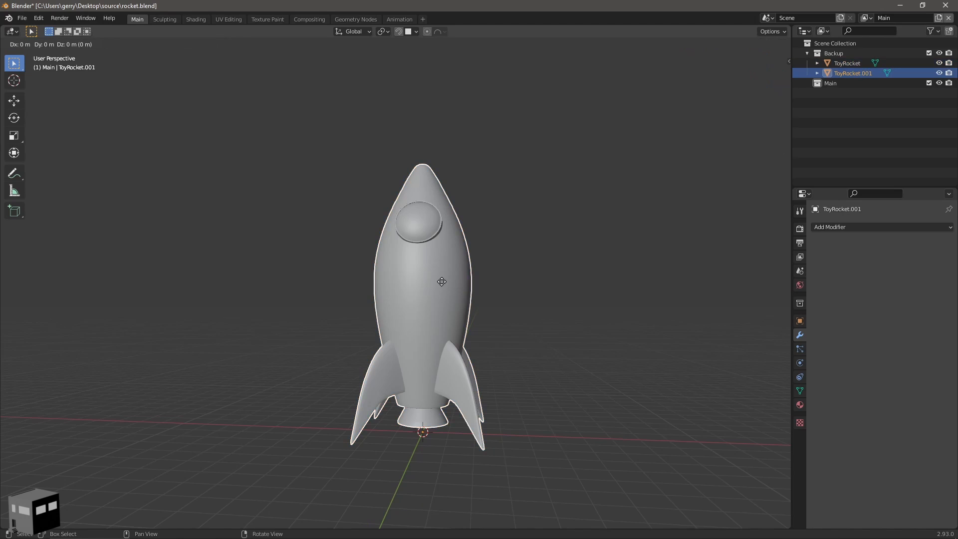
{"action": "right_click", "coordinate": [441, 282]}
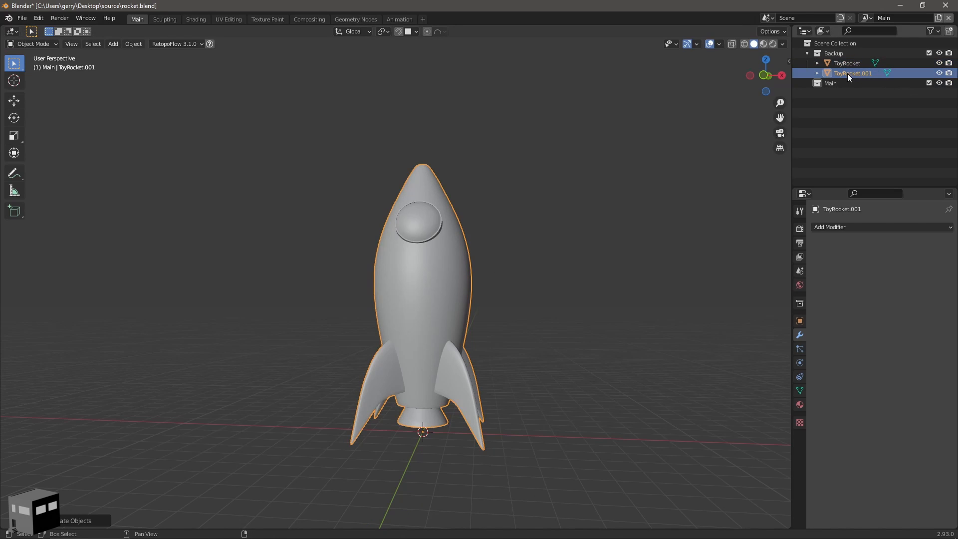
{"action": "left_click_drag", "start_coordinate": [848, 74], "coordinate": [850, 86]}
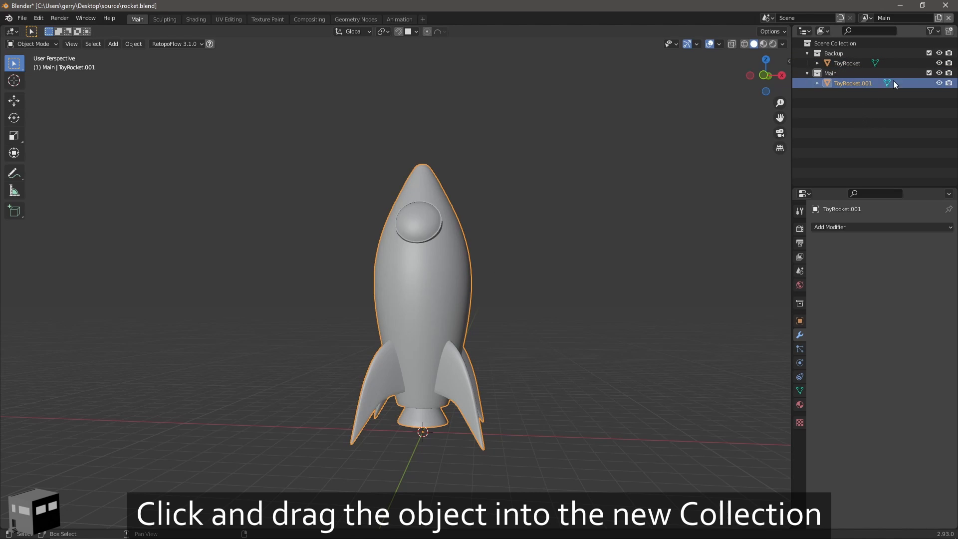
Hide the Backup collection in the viewport and rename its rocket object to ToyRocketBackup
{"action": "left_click", "coordinate": [940, 53]}
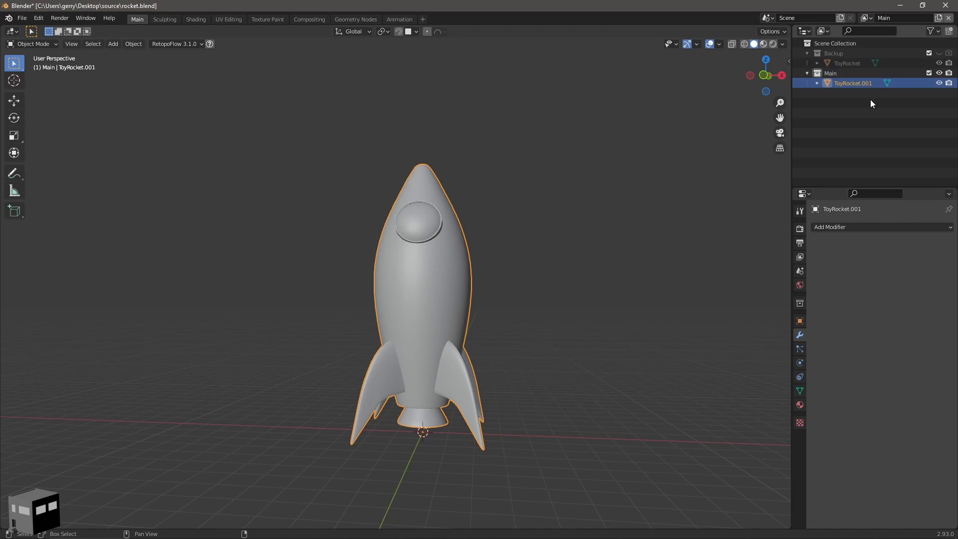
{"action": "left_click", "coordinate": [861, 62]}
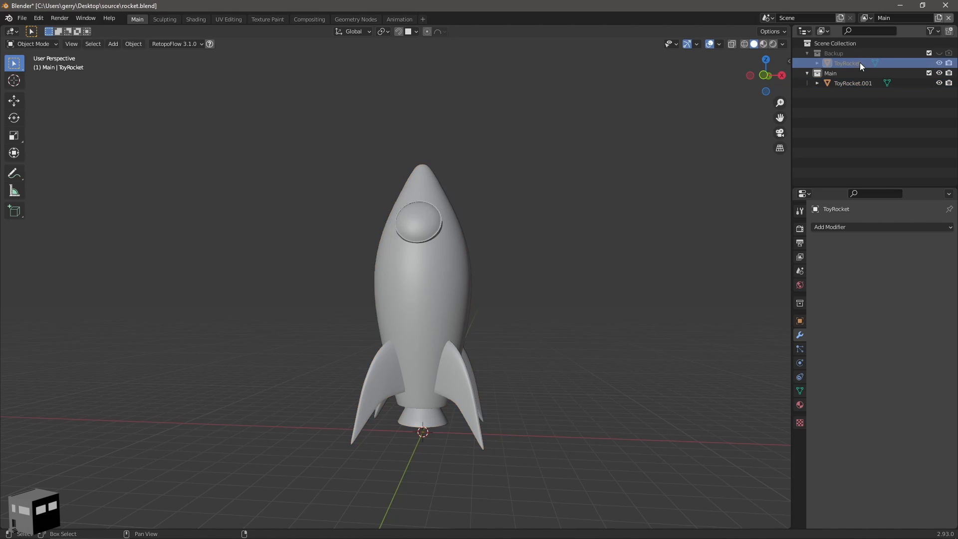
{"action": "double_click", "coordinate": [862, 62]}
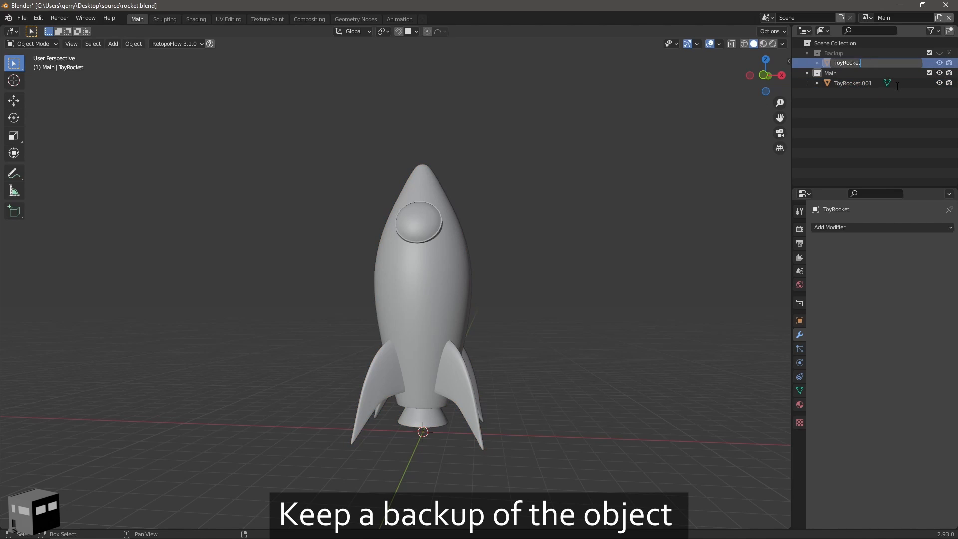
{"action": "type", "text": "Bac"}
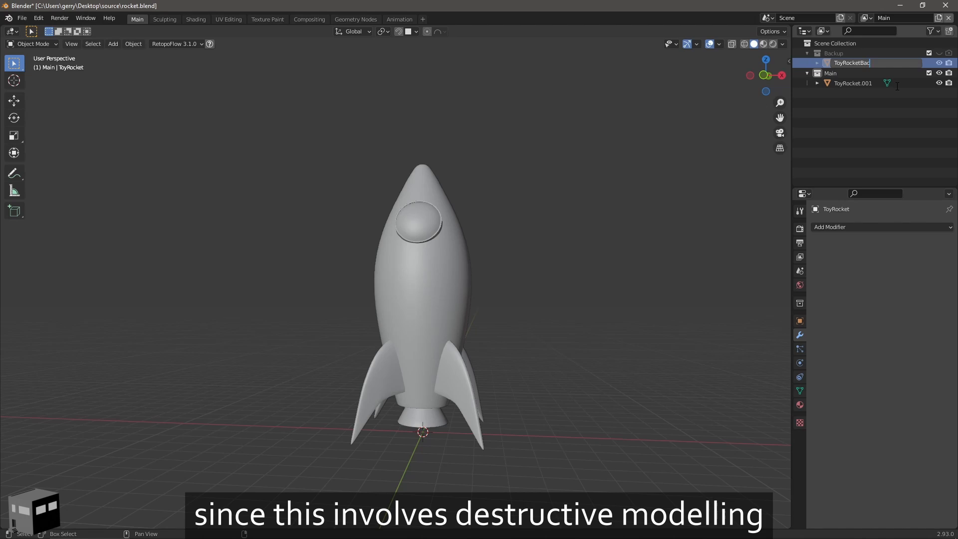
{"action": "type", "text": "kup"}
{"action": "key", "text": "Return"}
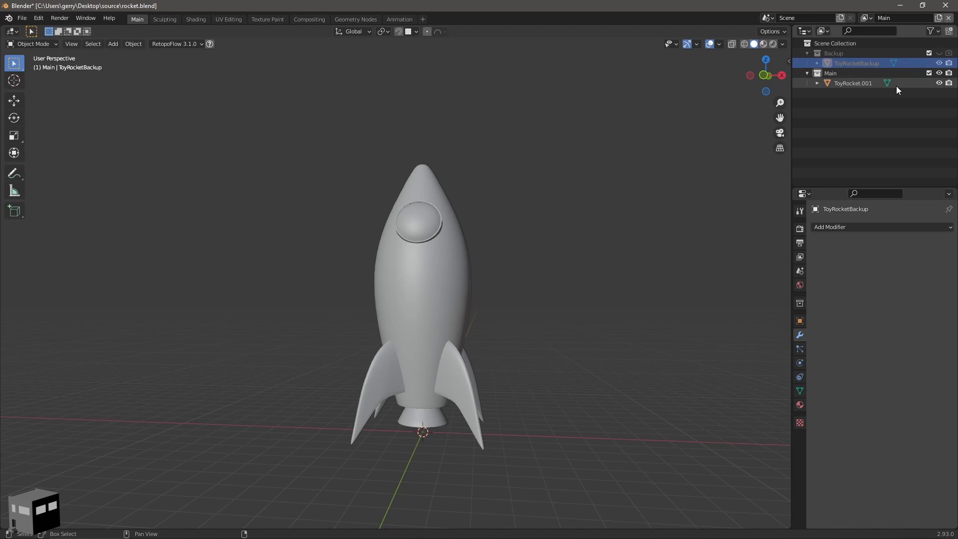
Rename the rocket copy in the Main collection to ToyRocket and collapse the Backup collection
{"action": "double_click", "coordinate": [865, 82]}
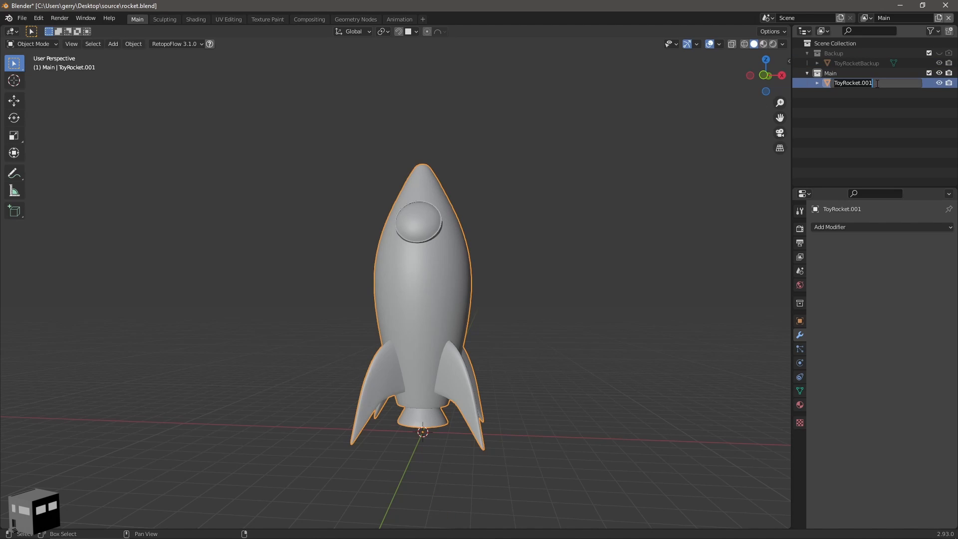
{"action": "left_click", "coordinate": [870, 83]}
{"action": "key", "text": "BackSpace"}
{"action": "key", "text": "Return"}
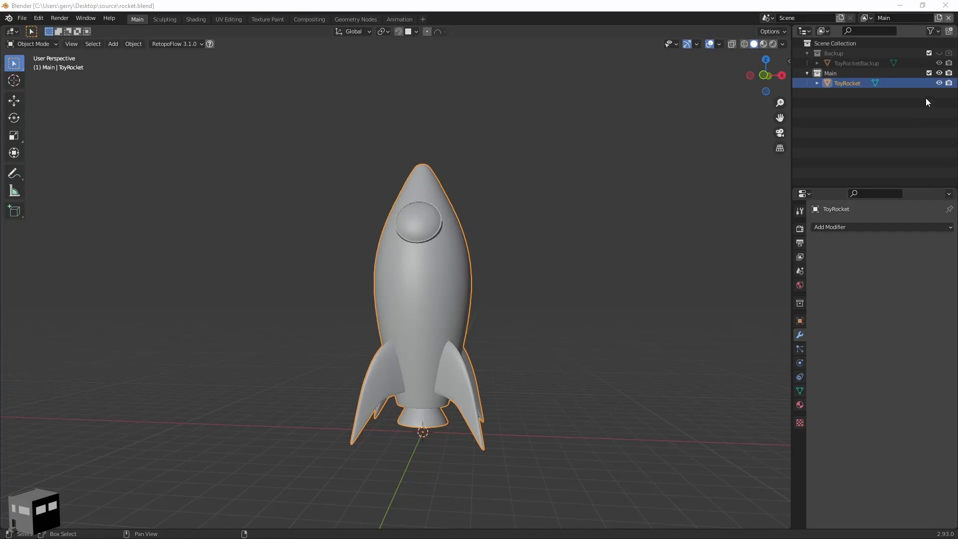
{"action": "left_click", "coordinate": [809, 53]}
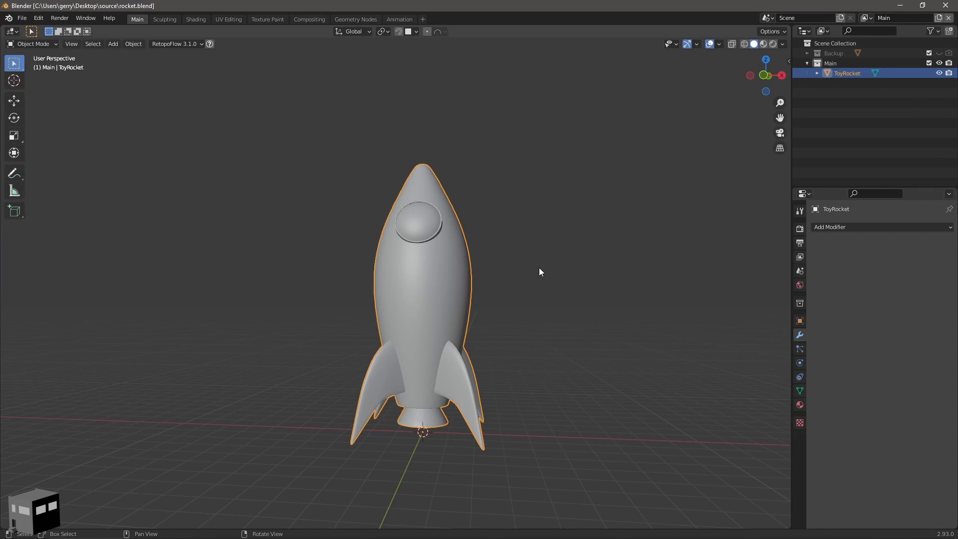
In Edit Mode, circle-select a two-row patch of body faces below the rocket's round window and separate it into its own object
{"action": "key", "text": "Tab"}
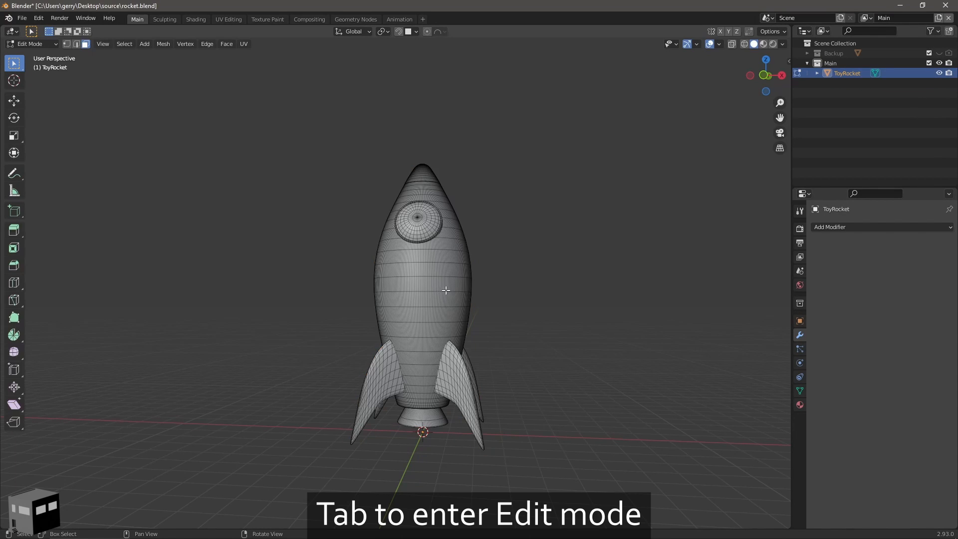
{"action": "scroll", "coordinate": [506, 311], "scroll_direction": "up", "scroll_amount": 5}
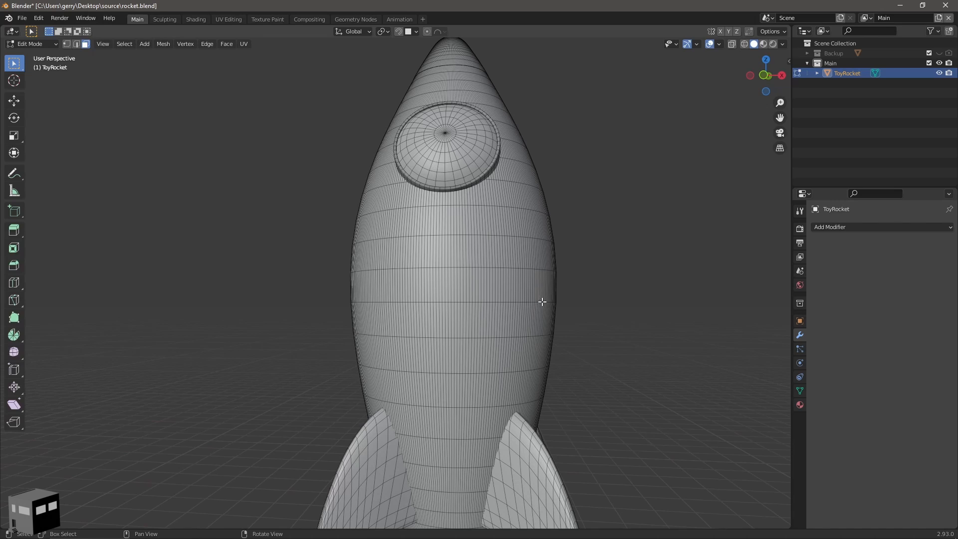
{"action": "key", "text": "c"}
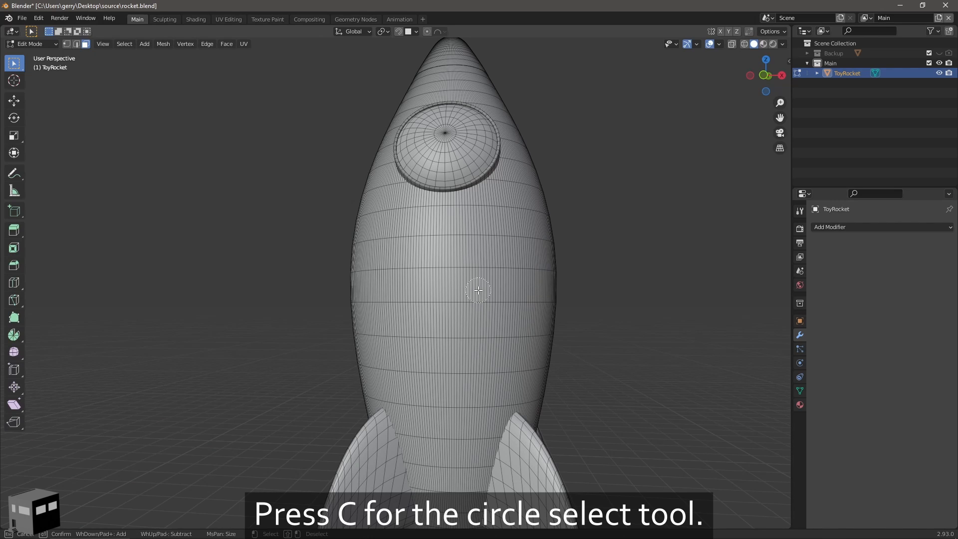
{"action": "mouse_move", "coordinate": [475, 289]}
{"action": "left_mouse_down"}
{"action": "mouse_move", "coordinate": [476, 324]}
{"action": "mouse_move", "coordinate": [482, 292]}
{"action": "mouse_move", "coordinate": [469, 289]}
{"action": "left_mouse_up"}
{"action": "key", "text": "Escape"}
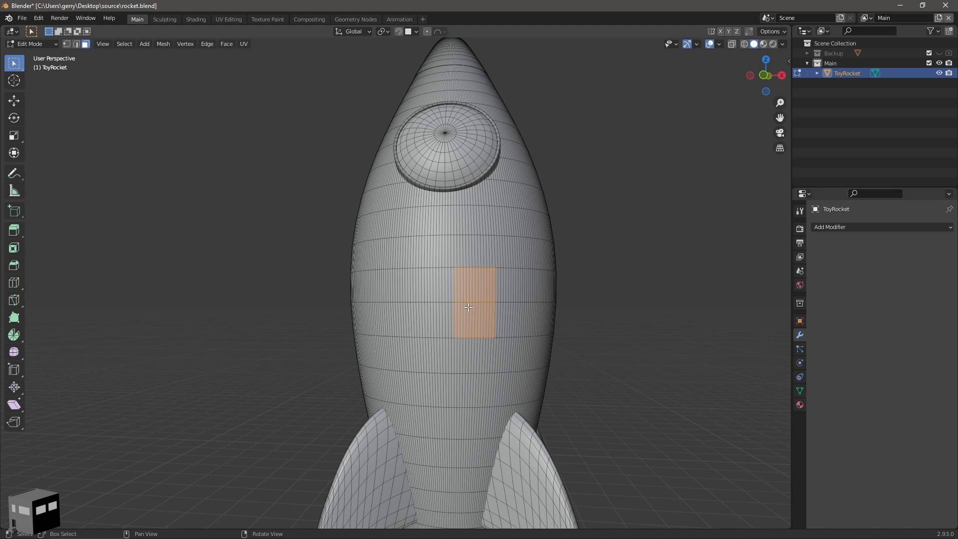
{"action": "key", "text": "p"}
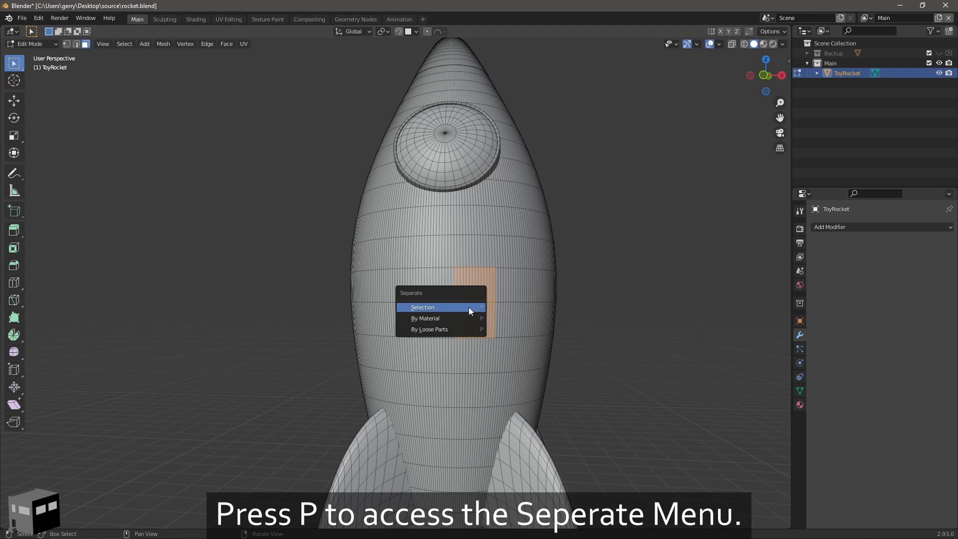
{"action": "left_click", "coordinate": [469, 307]}
Circle-select a wider two-row patch of body faces directly beside the first panel and separate the selection
{"action": "mouse_move", "coordinate": [469, 307]}
{"action": "middle_mouse_down"}
{"action": "mouse_move", "coordinate": [542, 343]}
{"action": "mouse_move", "coordinate": [429, 280]}
{"action": "middle_mouse_up"}
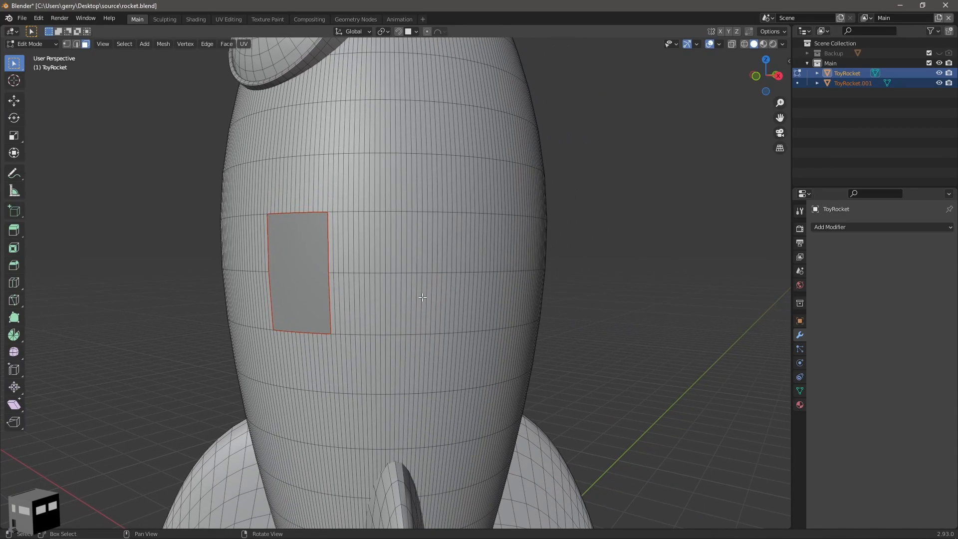
{"action": "key", "text": "c"}
{"action": "mouse_move", "coordinate": [342, 244]}
{"action": "left_mouse_down"}
{"action": "mouse_move", "coordinate": [399, 245]}
{"action": "mouse_move", "coordinate": [428, 274]}
{"action": "mouse_move", "coordinate": [339, 292]}
{"action": "mouse_move", "coordinate": [356, 296]}
{"action": "left_mouse_up"}
{"action": "key", "text": "Escape"}
{"action": "key", "text": "p"}
{"action": "left_click", "coordinate": [356, 296]}
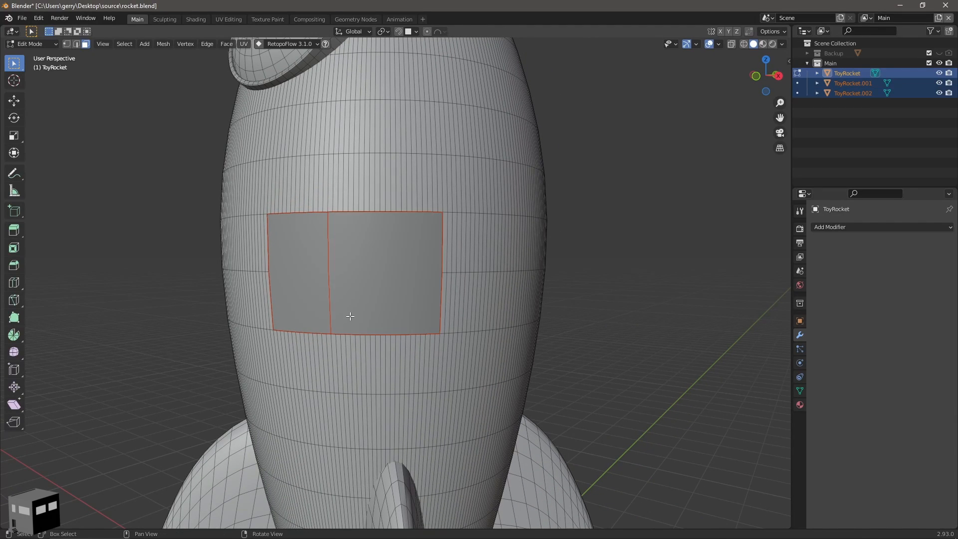
Circle-select a two-row patch of body faces directly underneath the two existing panels and separate it
{"action": "middle_click_drag", "start_coordinate": [347, 317], "coordinate": [346, 318]}
{"action": "key", "text": "c"}
{"action": "mouse_move", "coordinate": [346, 318]}
{"action": "left_mouse_down"}
{"action": "mouse_move", "coordinate": [450, 314]}
{"action": "mouse_move", "coordinate": [467, 349]}
{"action": "mouse_move", "coordinate": [412, 354]}
{"action": "mouse_move", "coordinate": [330, 387]}
{"action": "mouse_move", "coordinate": [312, 381]}
{"action": "mouse_move", "coordinate": [313, 347]}
{"action": "left_mouse_up"}
{"action": "key", "text": "Escape"}
{"action": "middle_click_drag", "start_coordinate": [333, 353], "coordinate": [397, 360]}
{"action": "key", "text": "p"}
{"action": "left_click", "coordinate": [398, 361]}
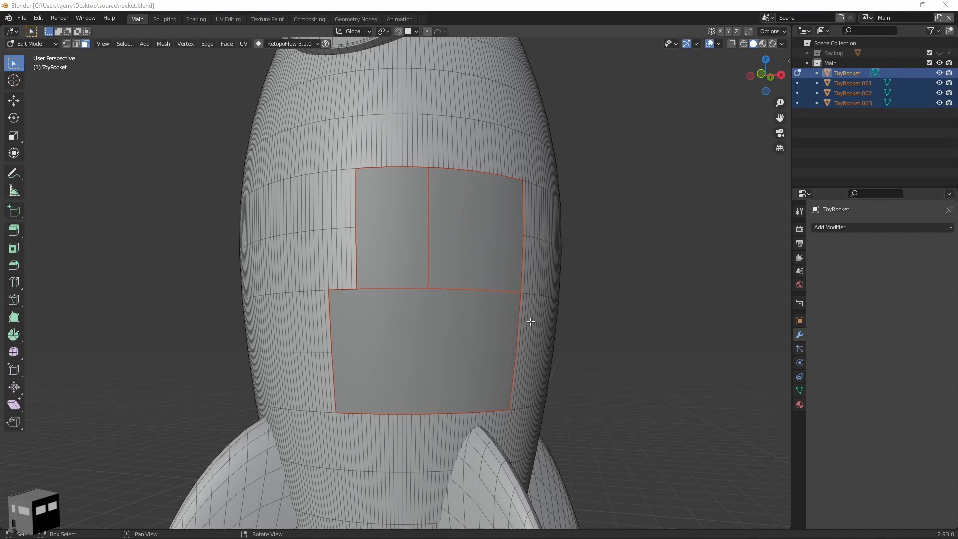
Box-select a two-row patch on the free side of the first panel, in the upper panel band, and separate it
{"action": "middle_click_drag", "start_coordinate": [526, 319], "coordinate": [399, 262]}
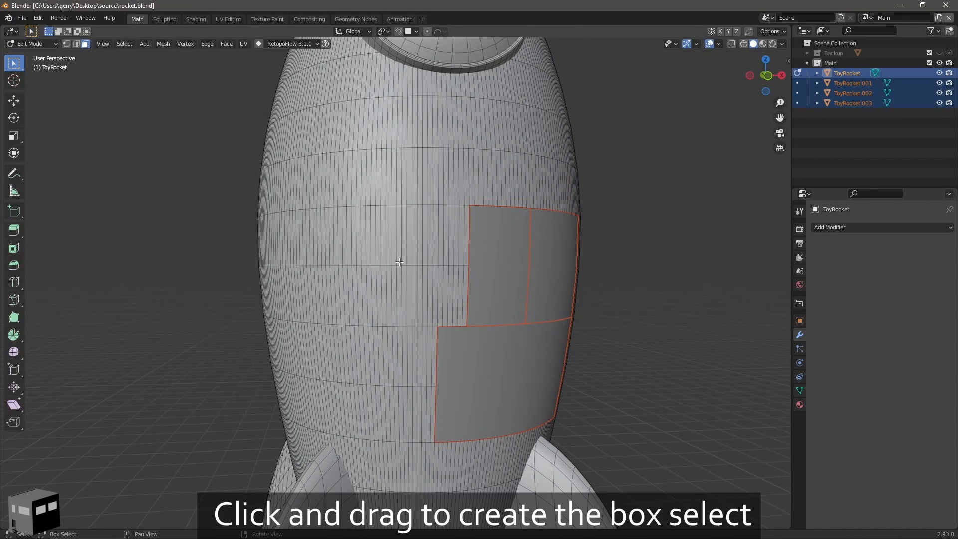
{"action": "left_click_drag", "start_coordinate": [374, 228], "coordinate": [466, 302]}
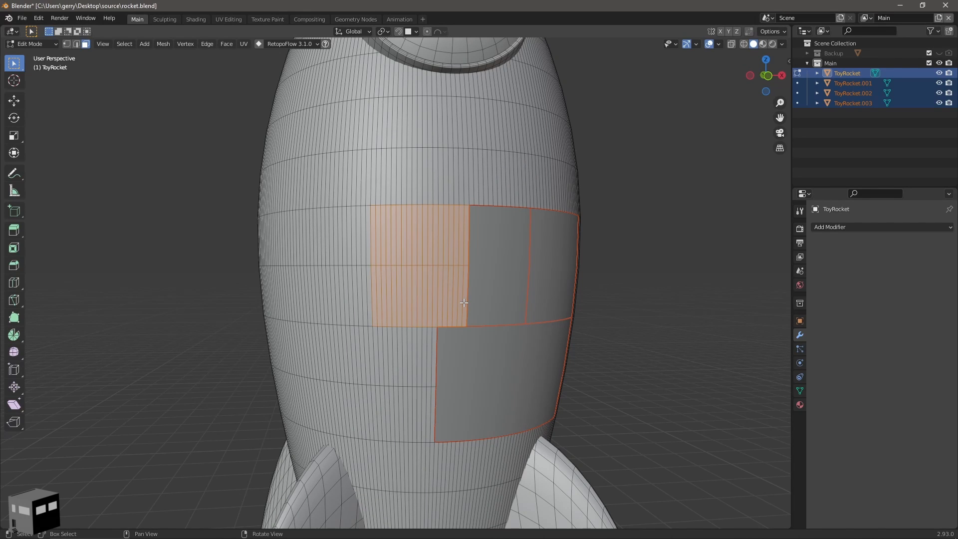
{"action": "key", "text": "p"}
{"action": "left_click", "coordinate": [463, 303]}
Extend the upper panel band around the body by box-selecting the adjoining two-row patch and separating it
{"action": "middle_click_drag", "start_coordinate": [428, 307], "coordinate": [402, 242]}
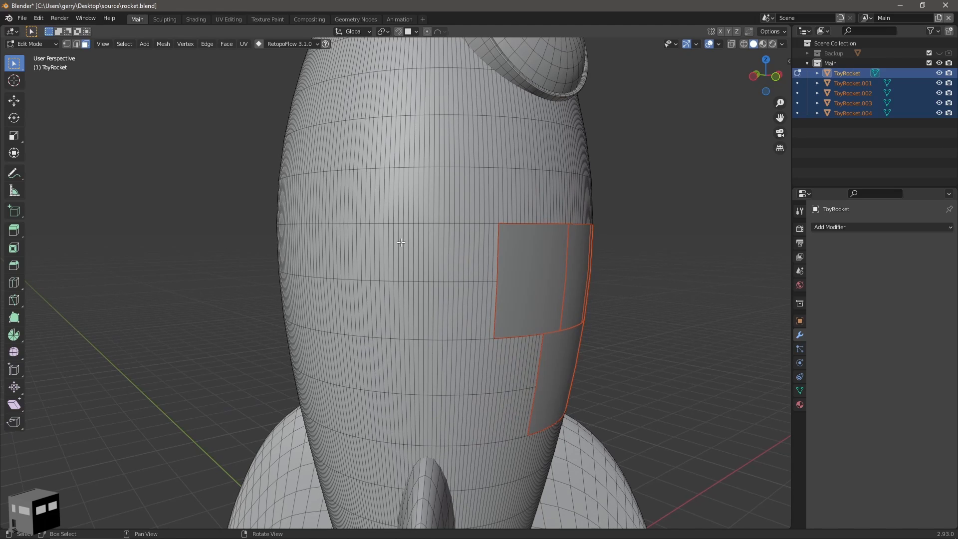
{"action": "left_click_drag", "start_coordinate": [400, 238], "coordinate": [493, 320]}
{"action": "key", "text": "p"}
{"action": "left_click", "coordinate": [493, 319]}
Box-select the two rows of faces beneath the two newest upper panels, beside the lower panel, and separate them
{"action": "middle_click_drag", "start_coordinate": [493, 320], "coordinate": [442, 320]}
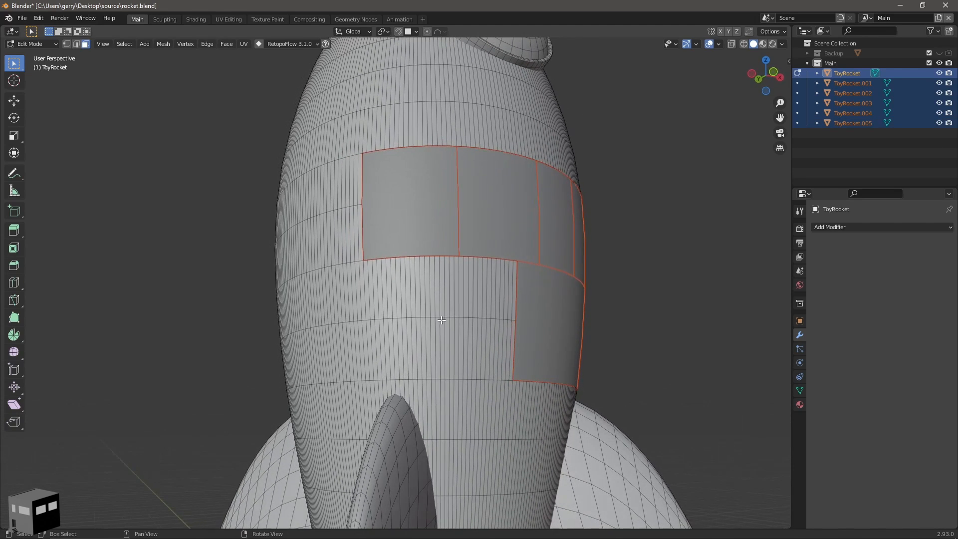
{"action": "left_click_drag", "start_coordinate": [366, 274], "coordinate": [504, 368]}
{"action": "key", "text": "p"}
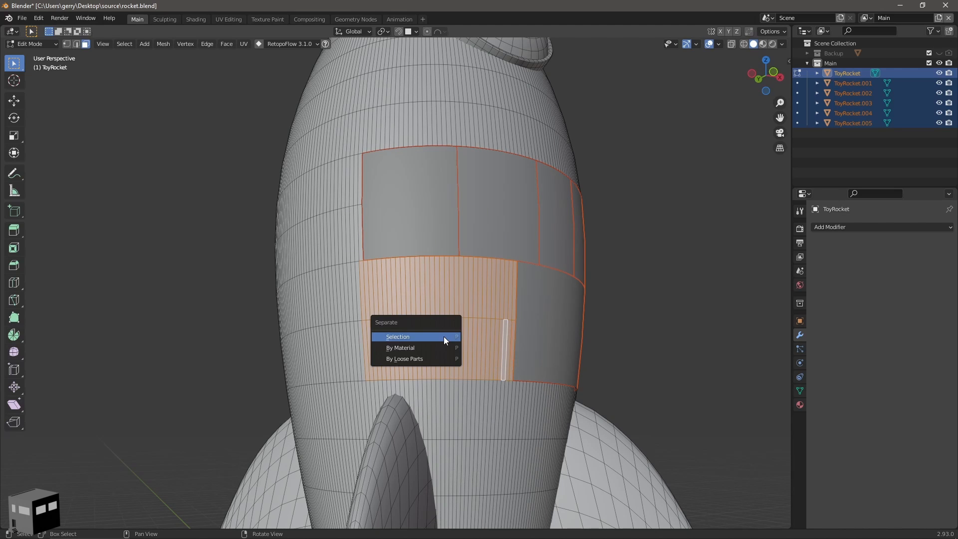
{"action": "left_click", "coordinate": [444, 336]}
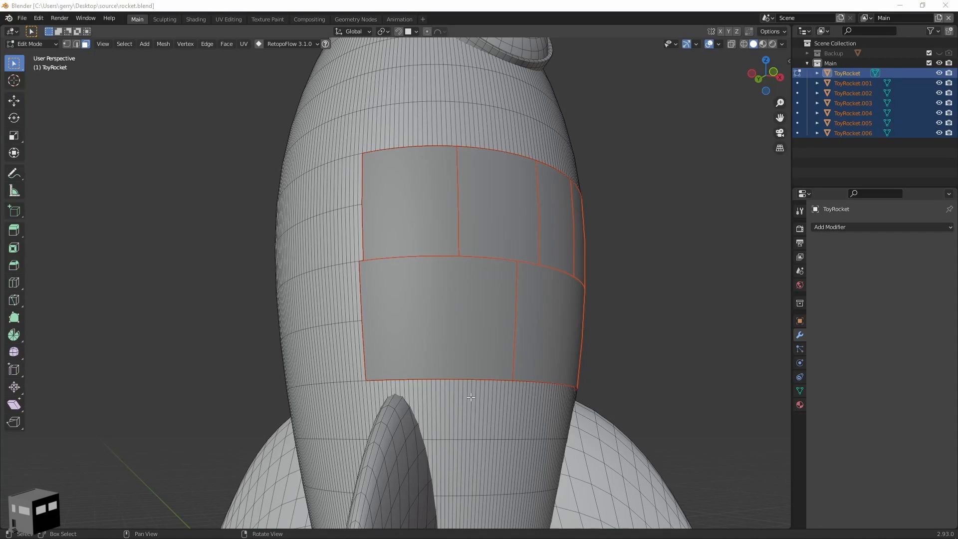
Select the remaining face loop beside the upper panels, grow the selection once, and separate it as a three-row panel
{"action": "left_click", "coordinate": [318, 248], "text": "alt"}
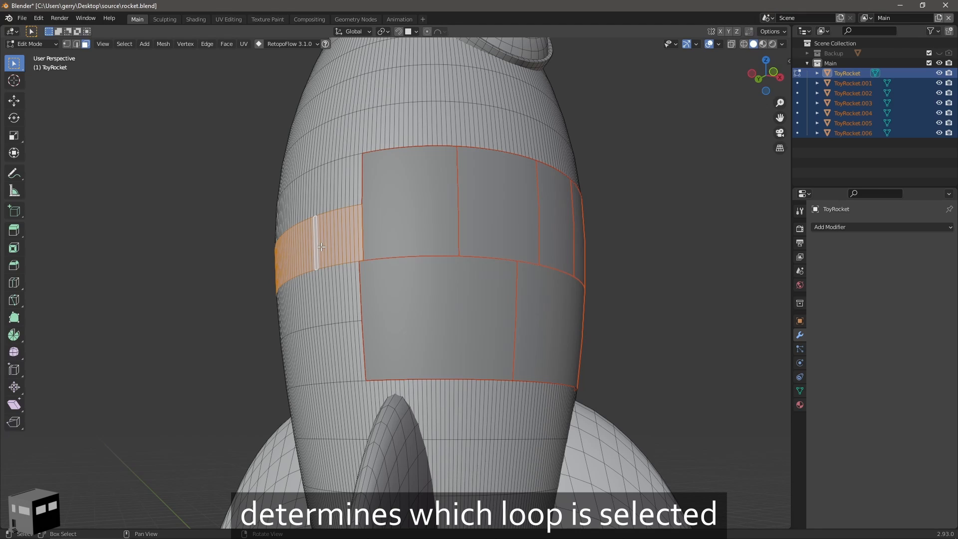
{"action": "key", "text": "ctrl+KP_Add"}
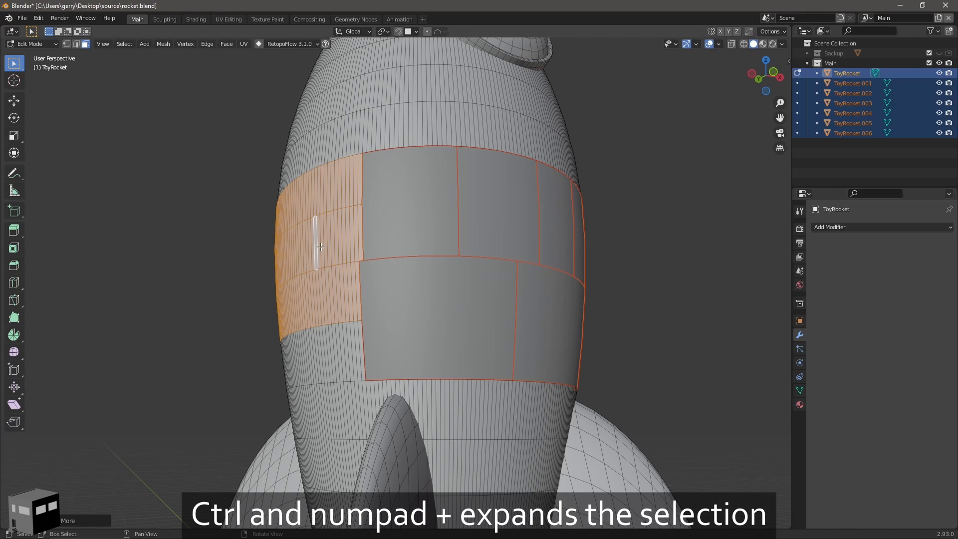
{"action": "key", "text": "p"}
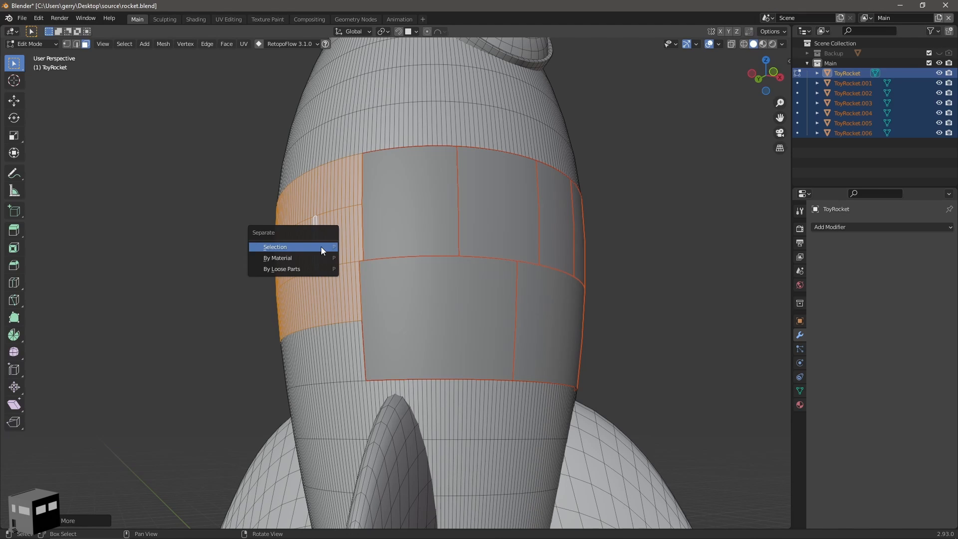
{"action": "left_click", "coordinate": [321, 247]}
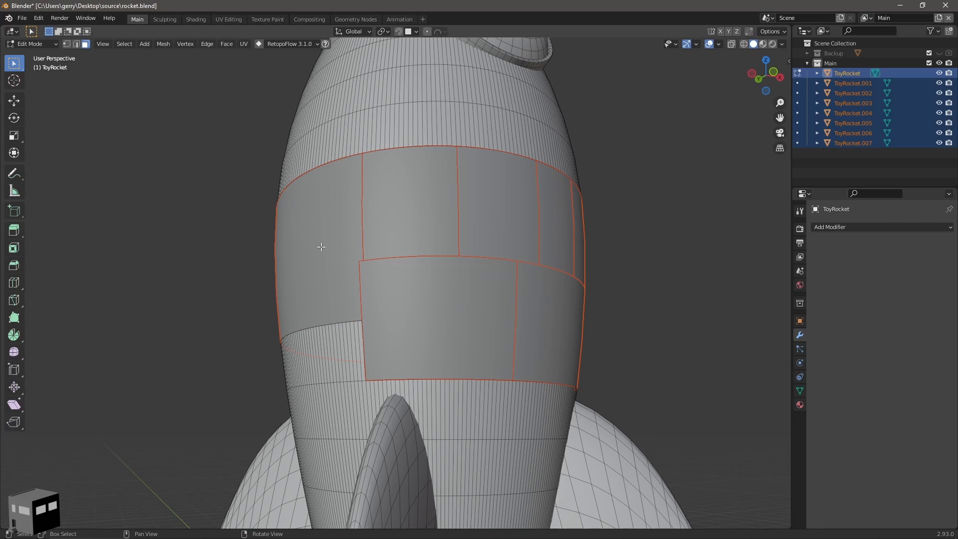
Separate the stray two-face strip inside the large three-row panel from ToyRocket.005 into its own object
{"action": "middle_click_drag", "start_coordinate": [278, 256], "coordinate": [406, 271]}
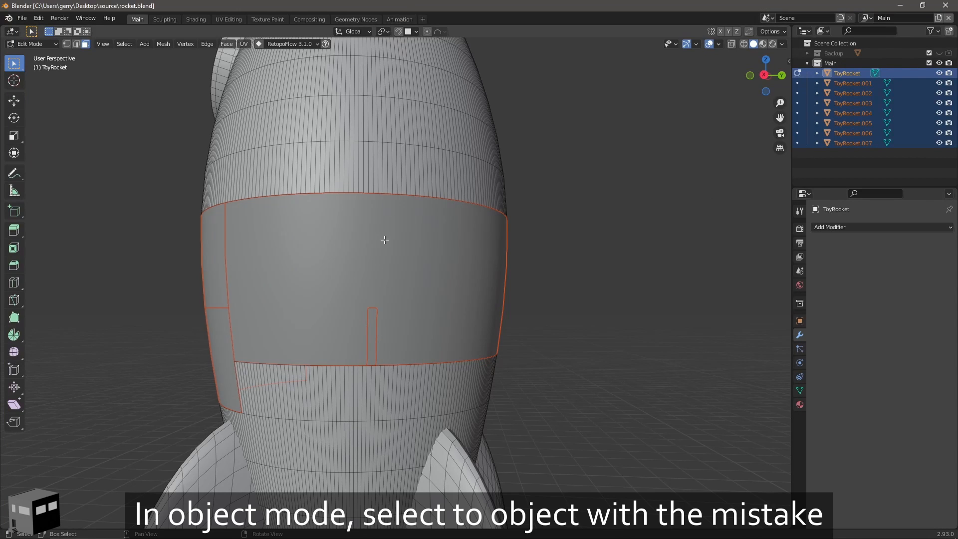
{"action": "key", "text": "Tab"}
{"action": "scroll", "coordinate": [378, 331], "scroll_direction": "up", "scroll_amount": 3}
{"action": "left_click", "coordinate": [355, 355]}
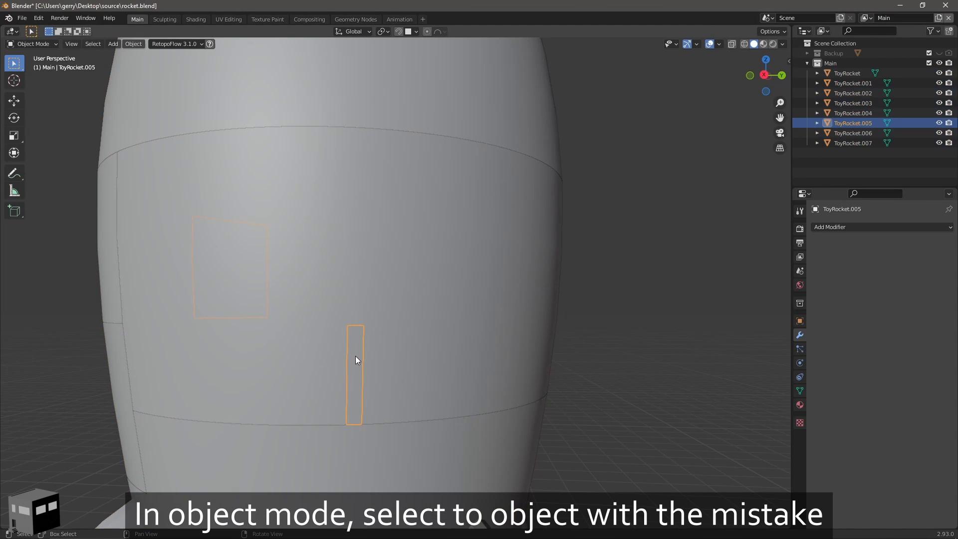
{"action": "key", "text": "Tab"}
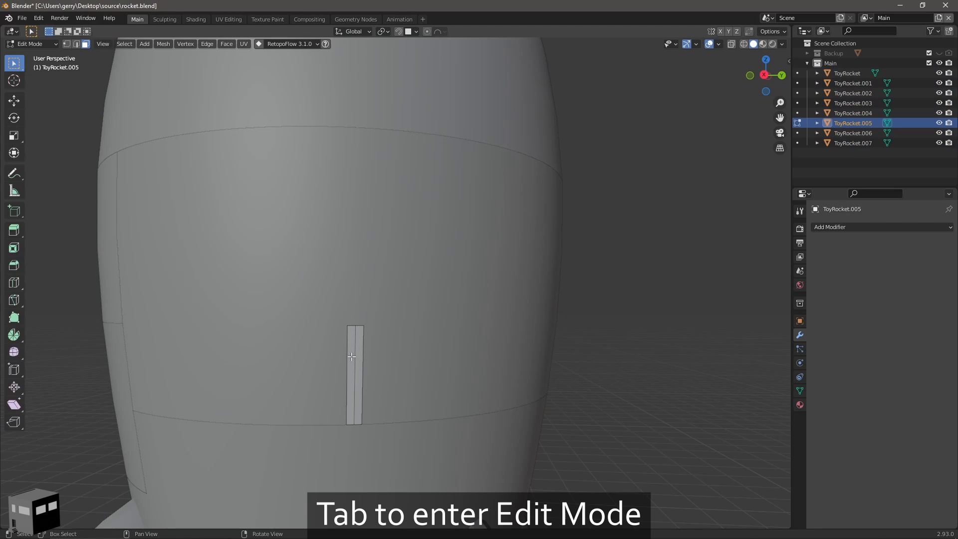
{"action": "left_click_drag", "start_coordinate": [351, 354], "coordinate": [361, 366]}
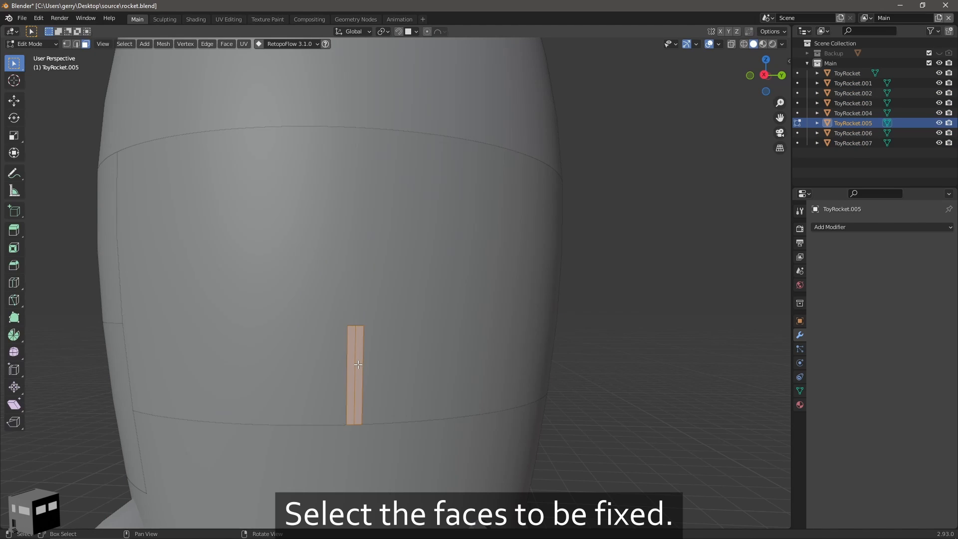
{"action": "key", "text": "p"}
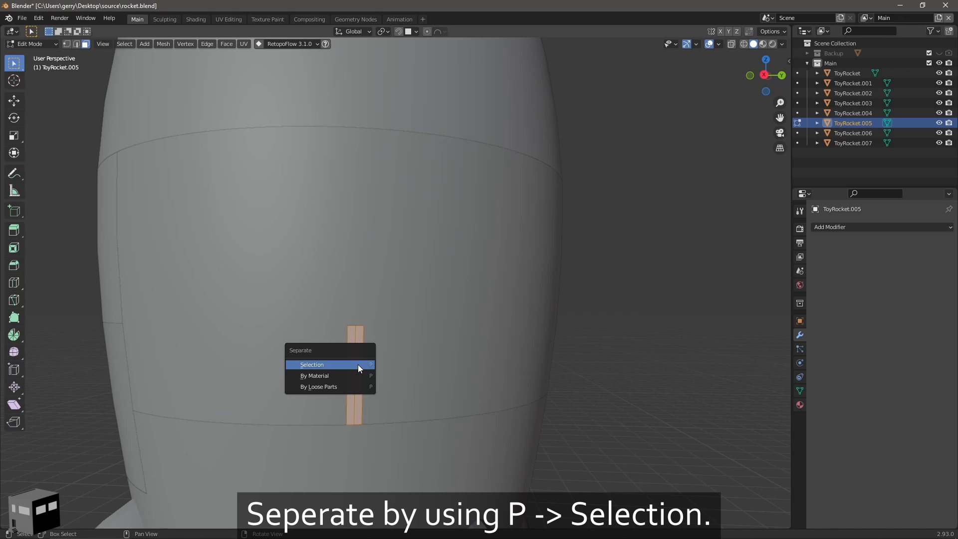
{"action": "left_click", "coordinate": [358, 364]}
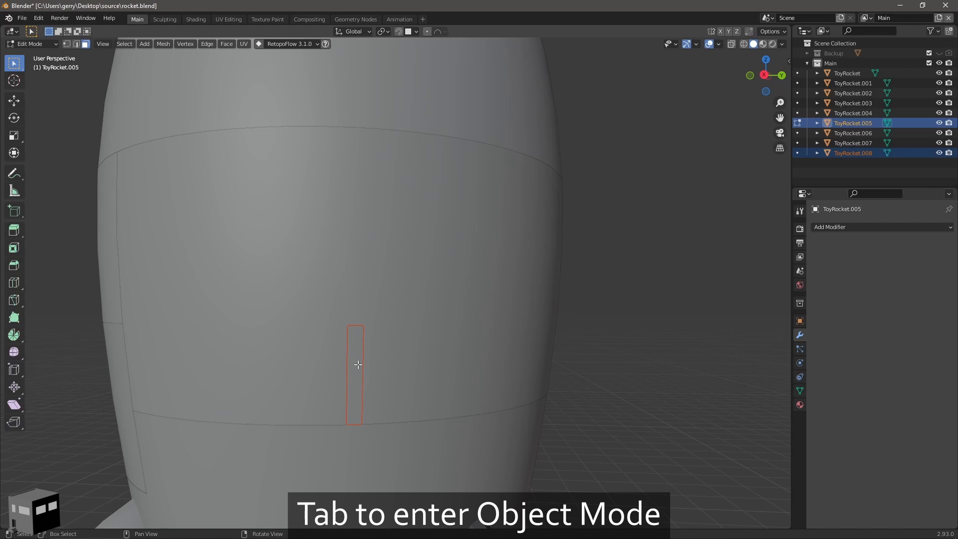
In Object Mode, join the large panel ToyRocket.007 with the separated two-face strip
{"action": "key", "text": "Tab"}
{"action": "left_click", "coordinate": [373, 340]}
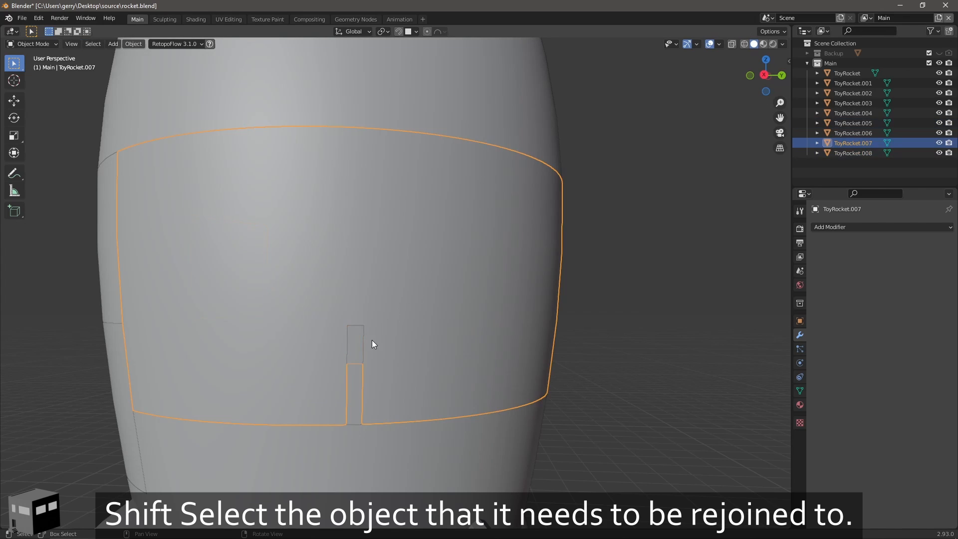
{"action": "left_click", "coordinate": [358, 346], "text": "shift"}
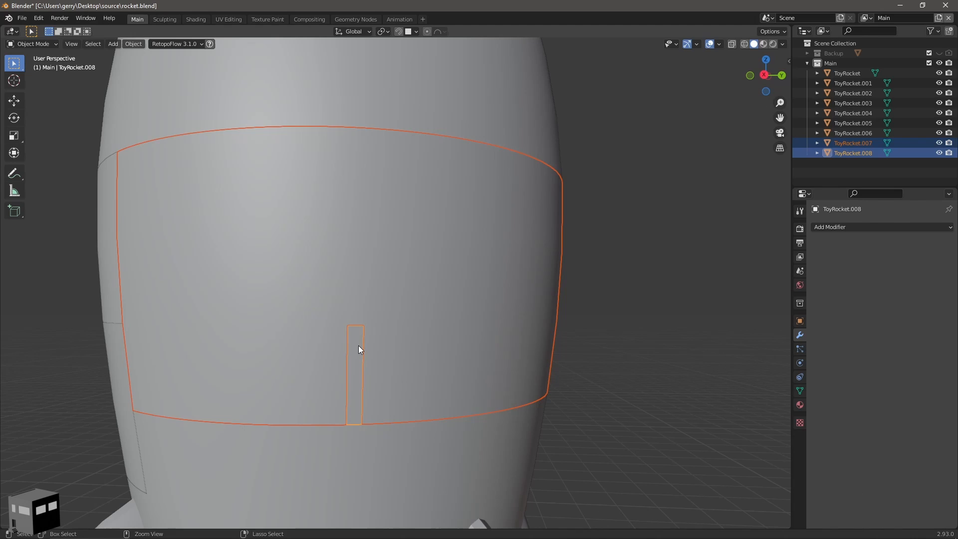
{"action": "key", "text": "ctrl+j"}
Merge all vertices of the joined panel by distance, then return to Object Mode
{"action": "key", "text": "Tab"}
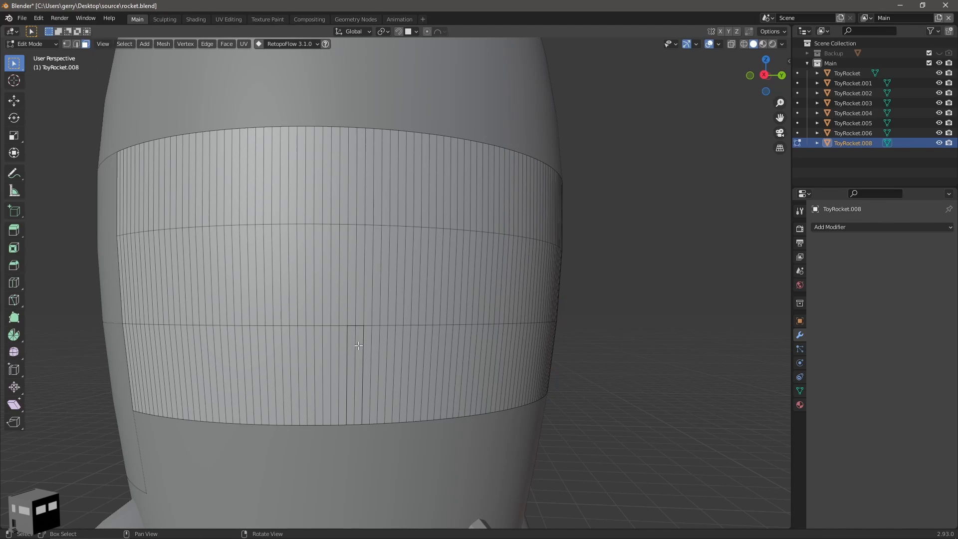
{"action": "key", "text": "a"}
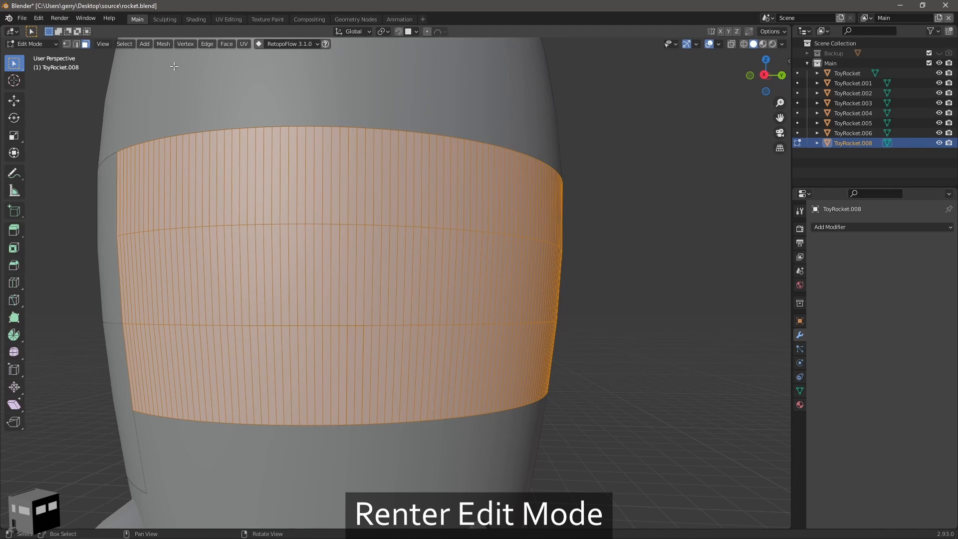
{"action": "left_click", "coordinate": [163, 44]}
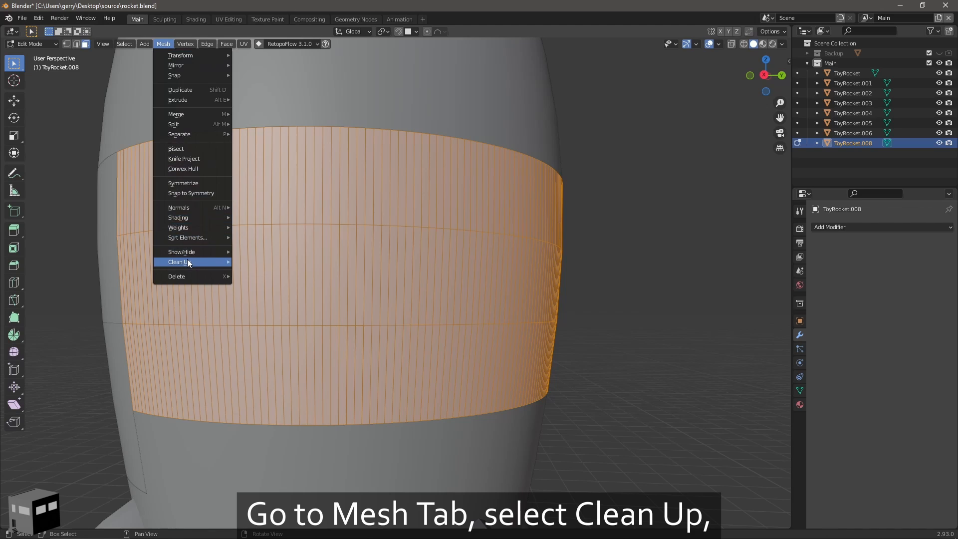
{"action": "mouse_move", "coordinate": [187, 260]}
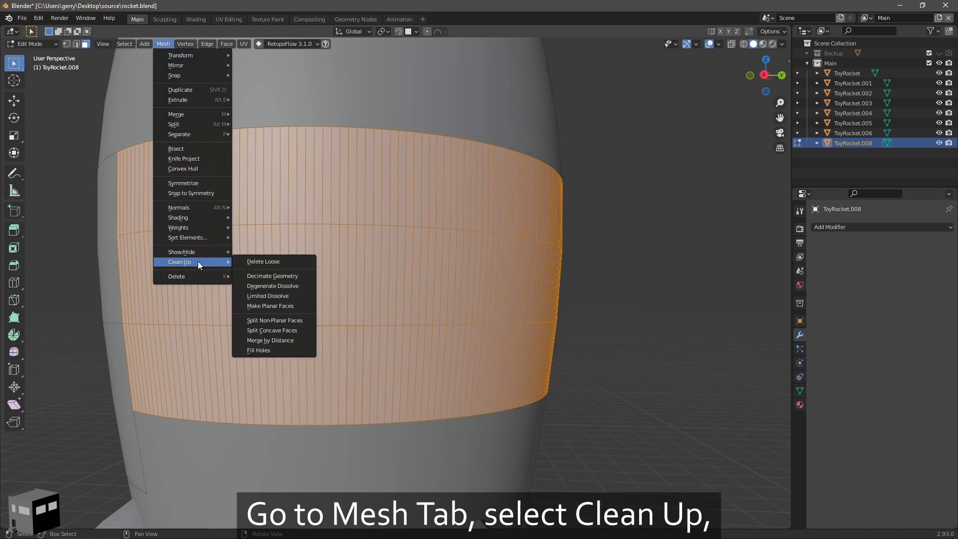
{"action": "left_click", "coordinate": [284, 340]}
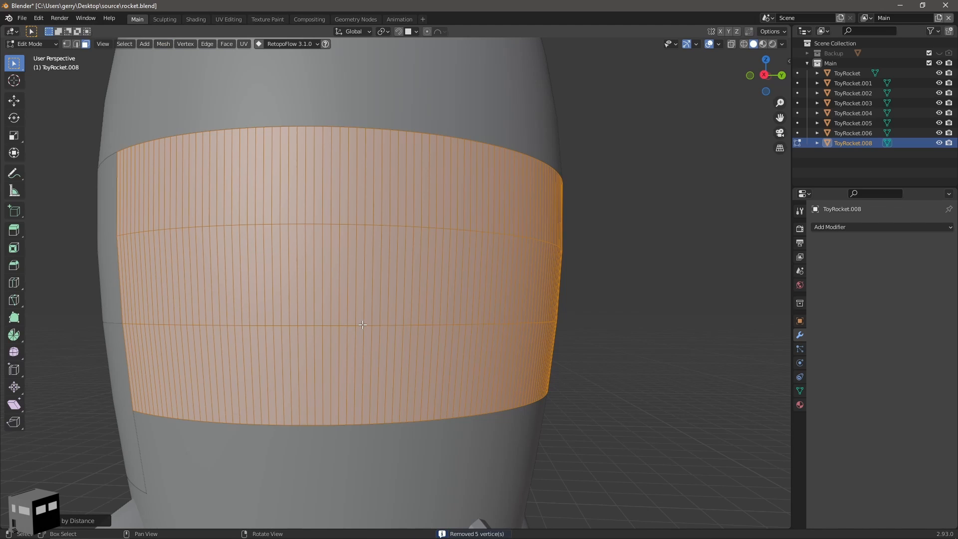
{"action": "key", "text": "Tab"}
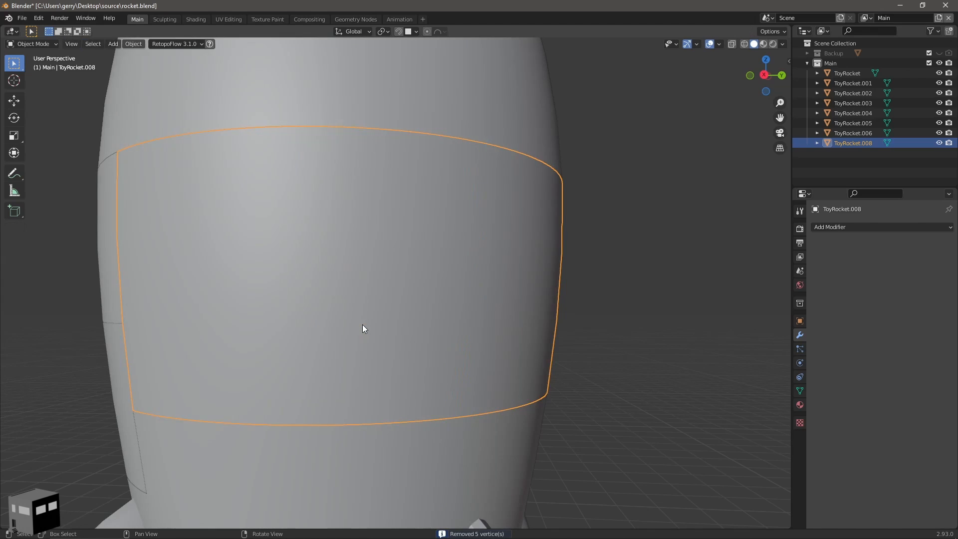
In Edit Mode on the main ToyRocket, select a block of adjacent faces beneath the large panel, starting at its lower corner, and separate it
{"action": "left_click", "coordinate": [420, 109]}
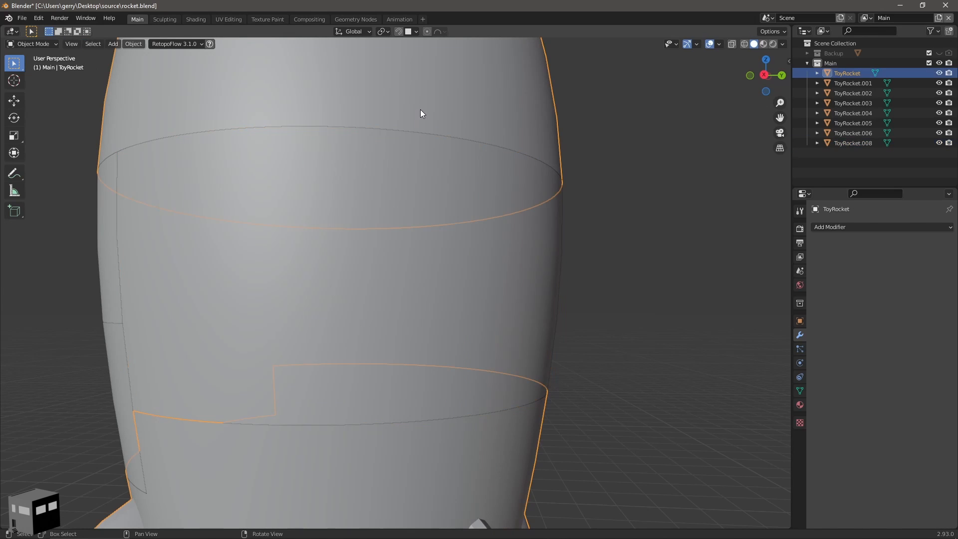
{"action": "key", "text": "Tab"}
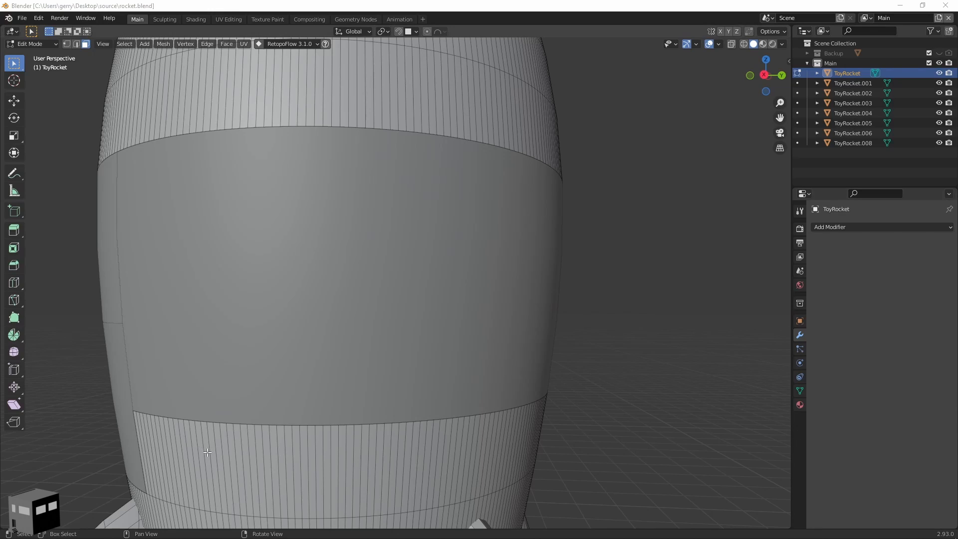
{"action": "left_click", "coordinate": [192, 459], "text": "shift"}
{"action": "left_click", "coordinate": [198, 458], "text": "shift"}
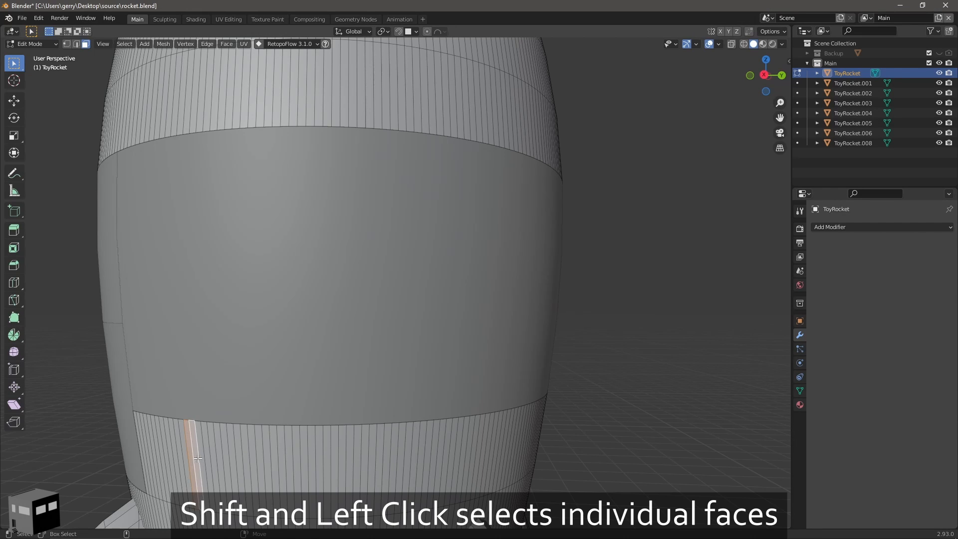
{"action": "left_click", "coordinate": [205, 459], "text": "shift"}
{"action": "left_click", "coordinate": [213, 457], "text": "shift"}
{"action": "left_click", "coordinate": [183, 452], "text": "shift"}
{"action": "left_click", "coordinate": [178, 452], "text": "shift"}
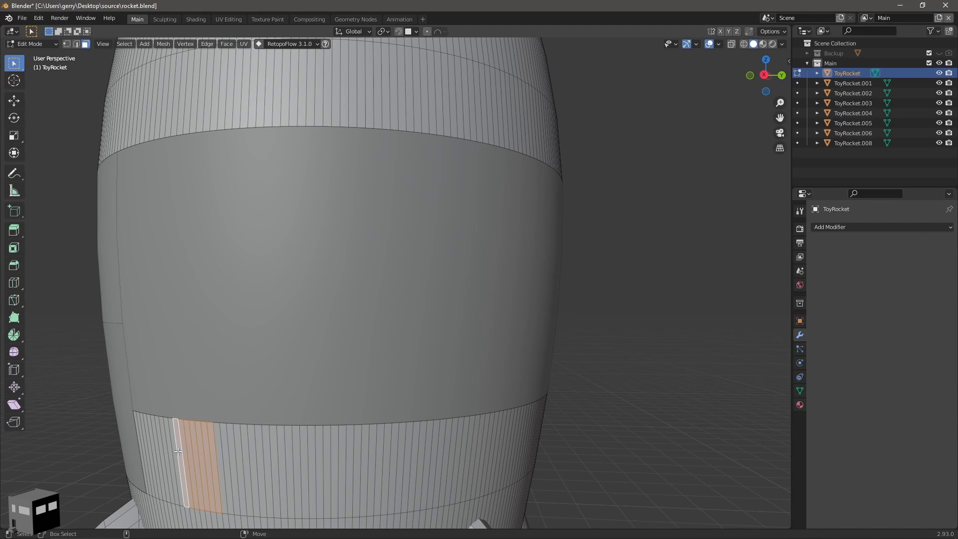
{"action": "middle_click_drag", "start_coordinate": [177, 452], "coordinate": [210, 432]}
{"action": "left_click", "coordinate": [240, 408], "text": "shift"}
{"action": "left_click", "coordinate": [245, 408], "text": "shift"}
{"action": "left_click", "coordinate": [253, 408], "text": "shift"}
{"action": "left_click", "coordinate": [261, 409], "text": "shift"}
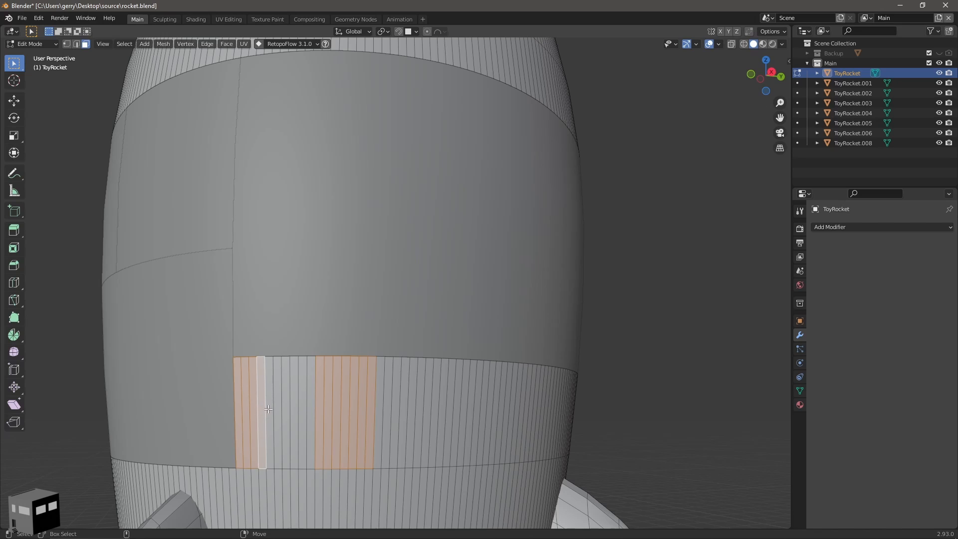
{"action": "left_click", "coordinate": [269, 408], "text": "shift"}
{"action": "left_click", "coordinate": [277, 408], "text": "shift"}
{"action": "left_click", "coordinate": [286, 409], "text": "shift"}
{"action": "left_click", "coordinate": [295, 409], "text": "shift"}
{"action": "left_click", "coordinate": [302, 409], "text": "shift"}
{"action": "left_click", "coordinate": [311, 407], "text": "shift"}
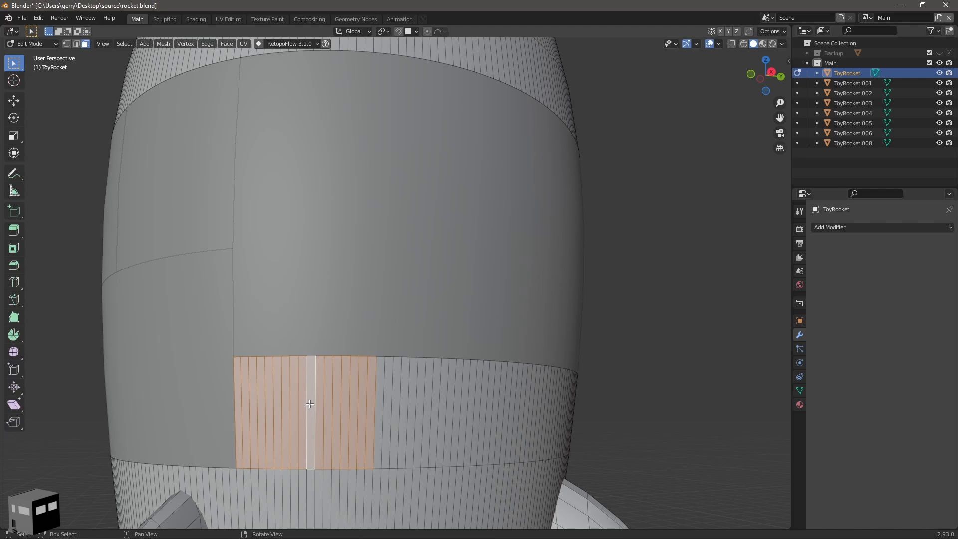
{"action": "key", "text": "p"}
{"action": "left_click", "coordinate": [279, 404]}
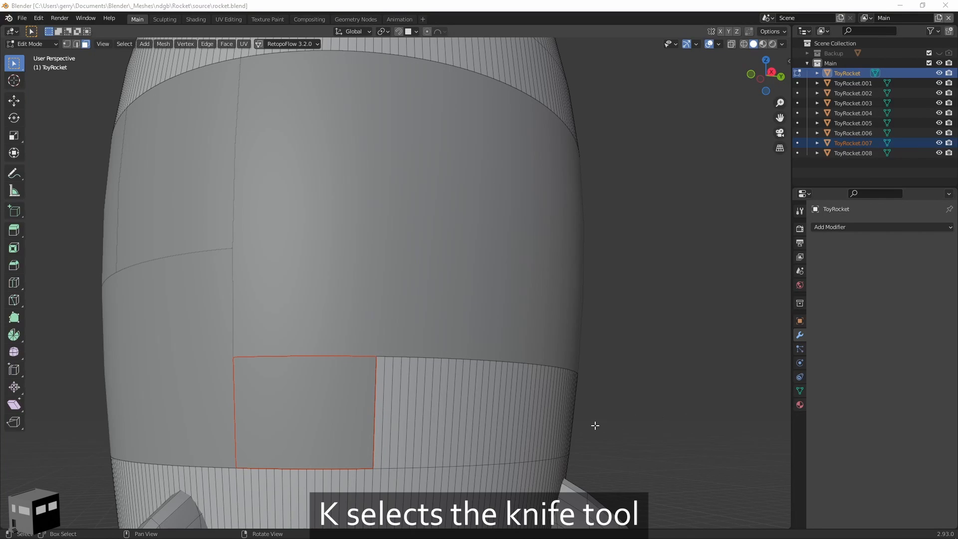
{"action": "key", "text": "k"}
{"action": "middle_click_drag", "start_coordinate": [564, 413], "coordinate": [539, 421]}
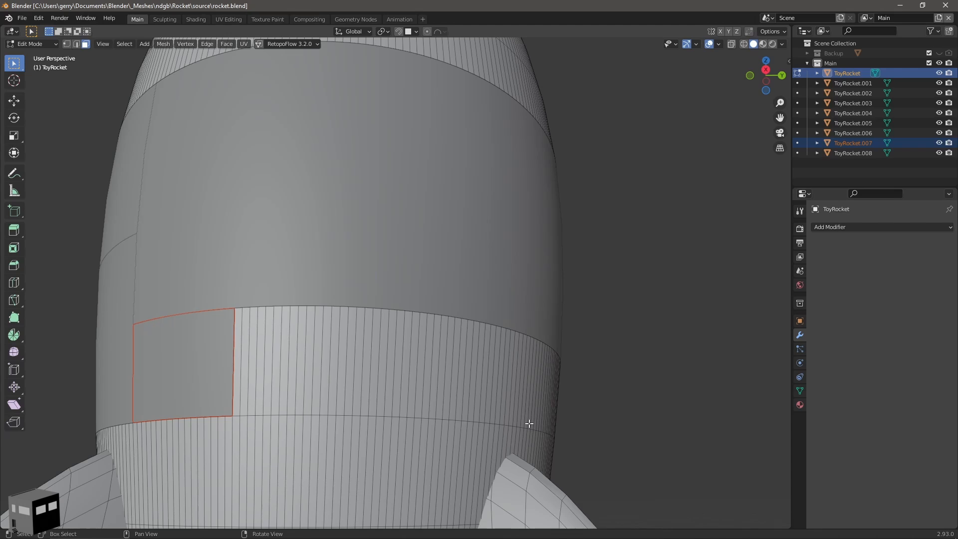
{"action": "left_click", "coordinate": [239, 306]}
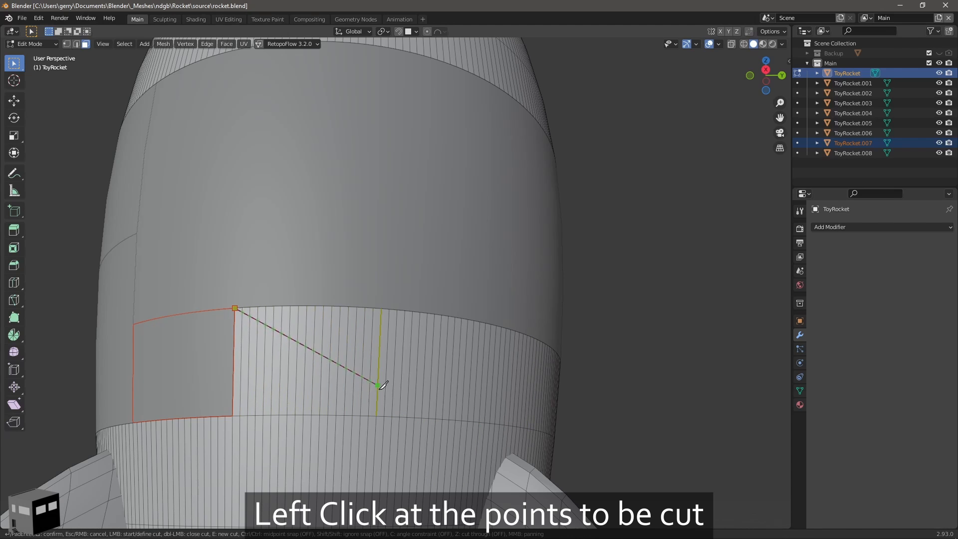
{"action": "left_click", "coordinate": [393, 415]}
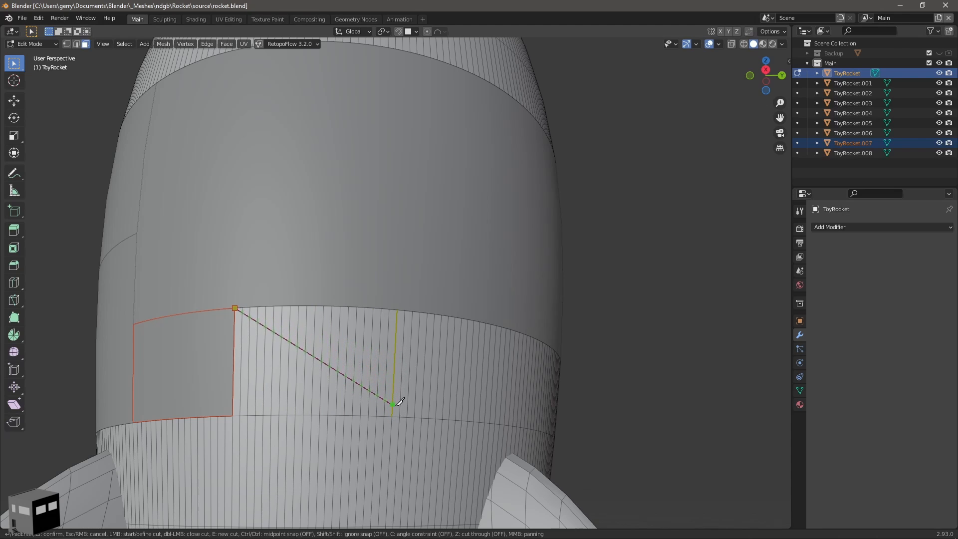
{"action": "left_click", "coordinate": [392, 416]}
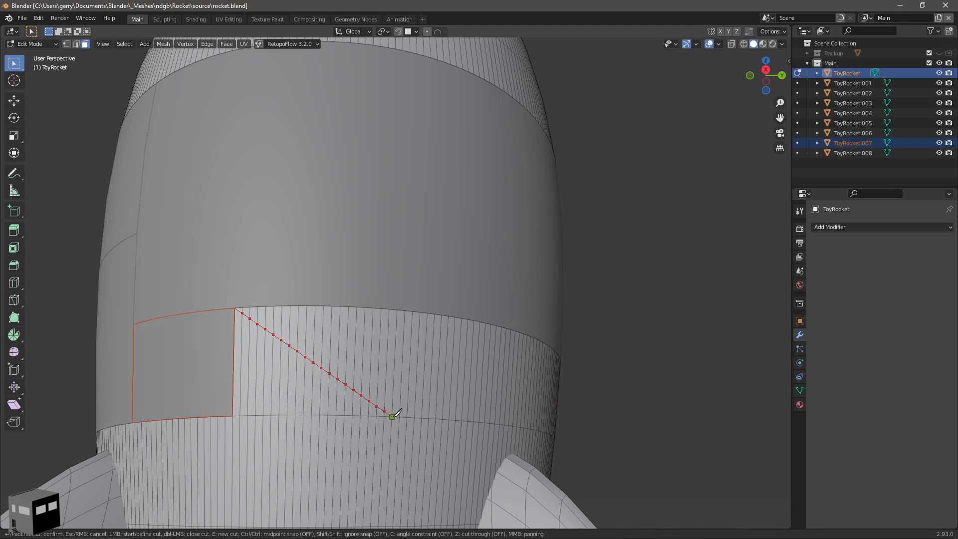
{"action": "right_click", "coordinate": [393, 417]}
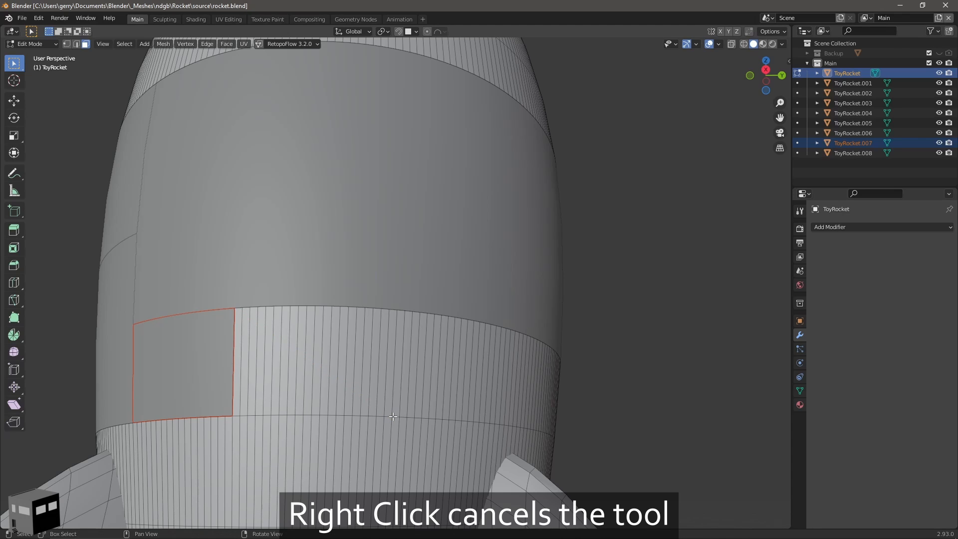
Knife-cut a diagonal from the new panel's upper corner down to the face row's lower edge, using midpoint snapping
{"action": "key", "text": "k"}
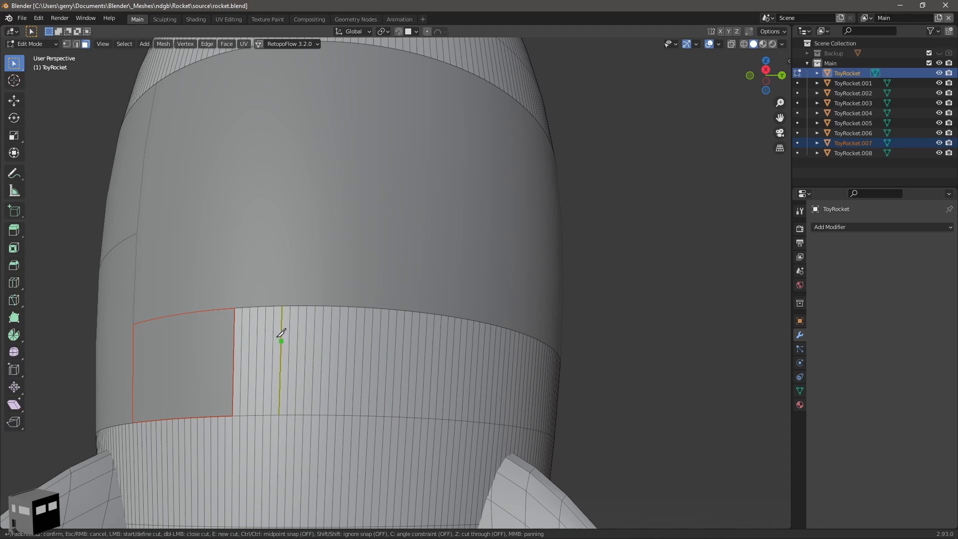
{"action": "left_click", "coordinate": [235, 308]}
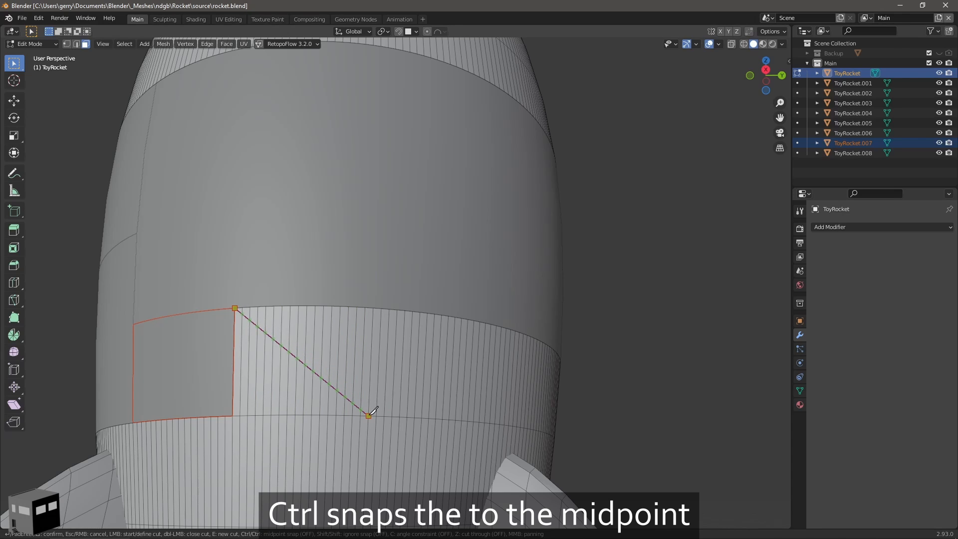
{"action": "key", "text": "ctrl"}
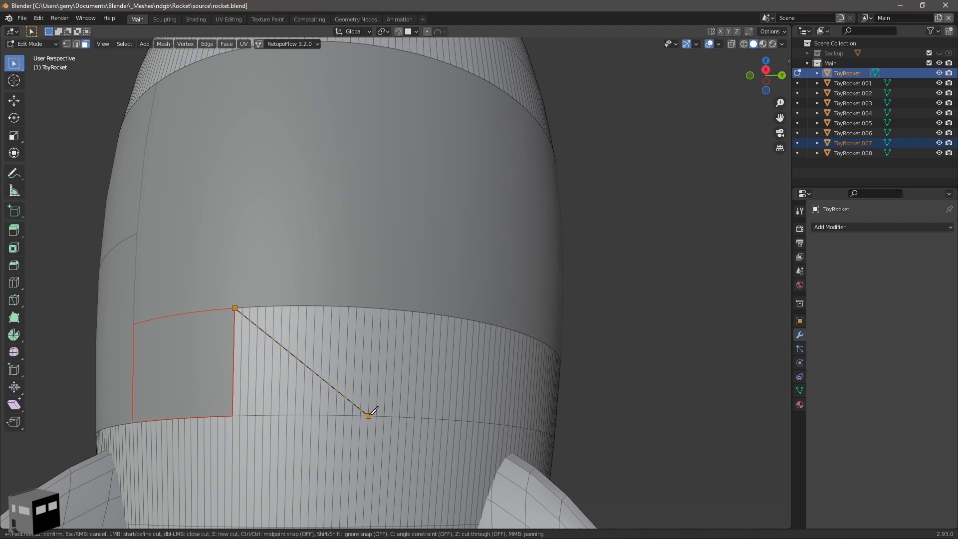
{"action": "left_click", "coordinate": [369, 414]}
{"action": "key", "text": "Return"}
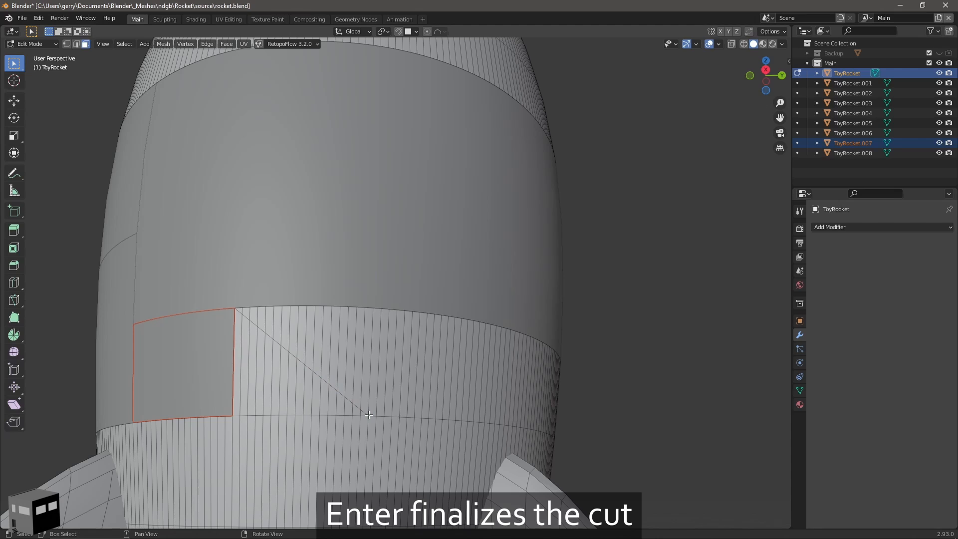
Separate the triangular face areas below and above the diagonal cut into two panel objects
{"action": "mouse_move", "coordinate": [260, 379]}
{"action": "left_mouse_down"}
{"action": "mouse_move", "coordinate": [252, 383]}
{"action": "mouse_move", "coordinate": [348, 408]}
{"action": "left_mouse_up"}
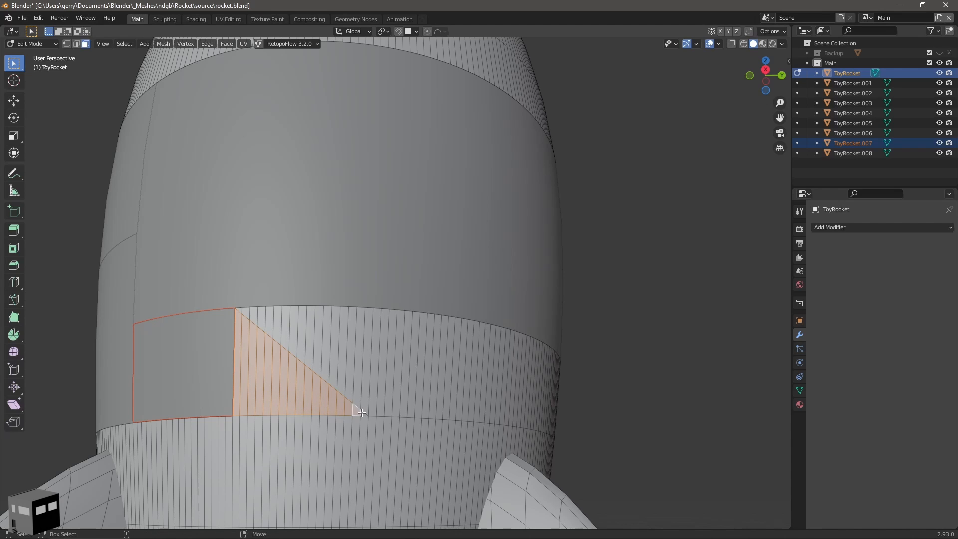
{"action": "key", "text": "p"}
{"action": "left_click", "coordinate": [361, 412]}
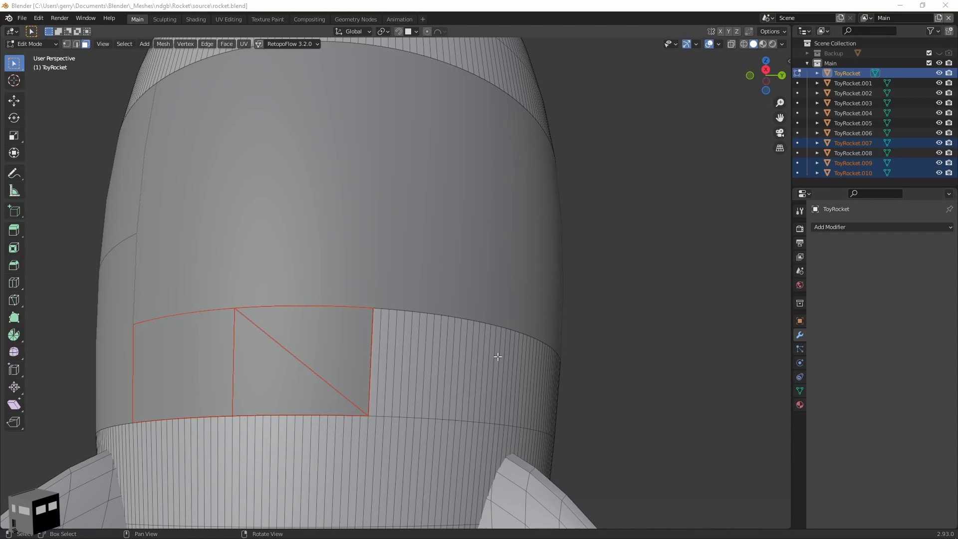
Add a horizontal loop cut through the remaining face row beside the triangular panels, slid to about -0.15
{"action": "middle_click_drag", "start_coordinate": [498, 353], "coordinate": [479, 332]}
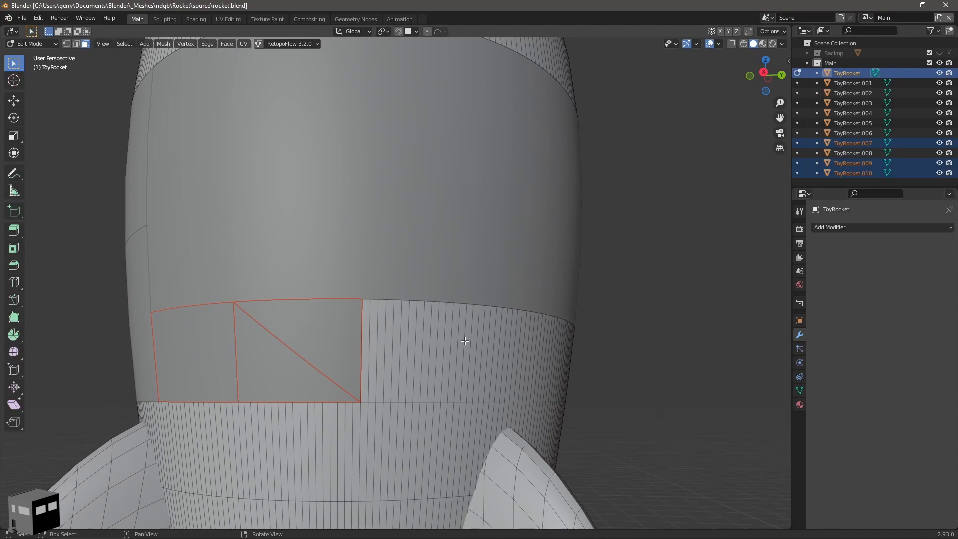
{"action": "key", "text": "ctrl+r"}
{"action": "left_click", "coordinate": [465, 342]}
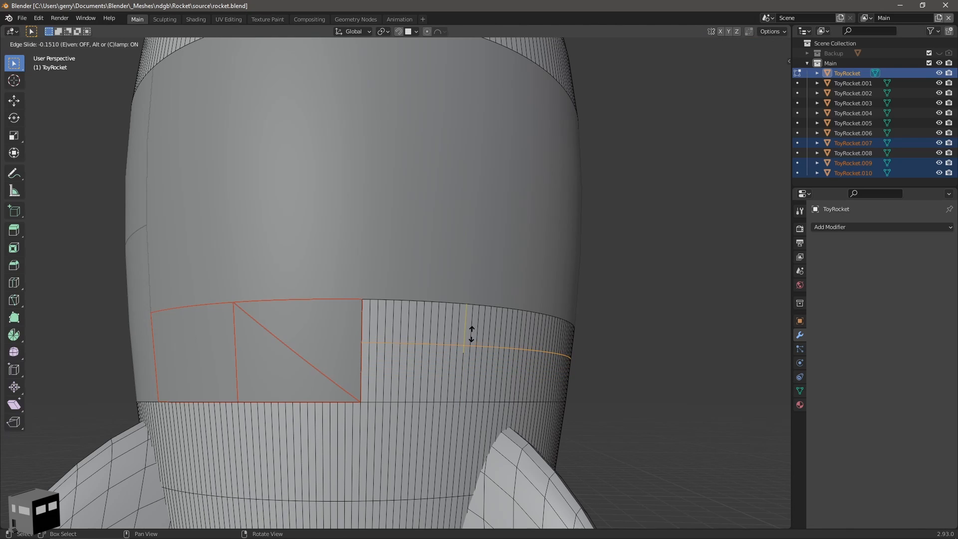
{"action": "left_click", "coordinate": [472, 334]}
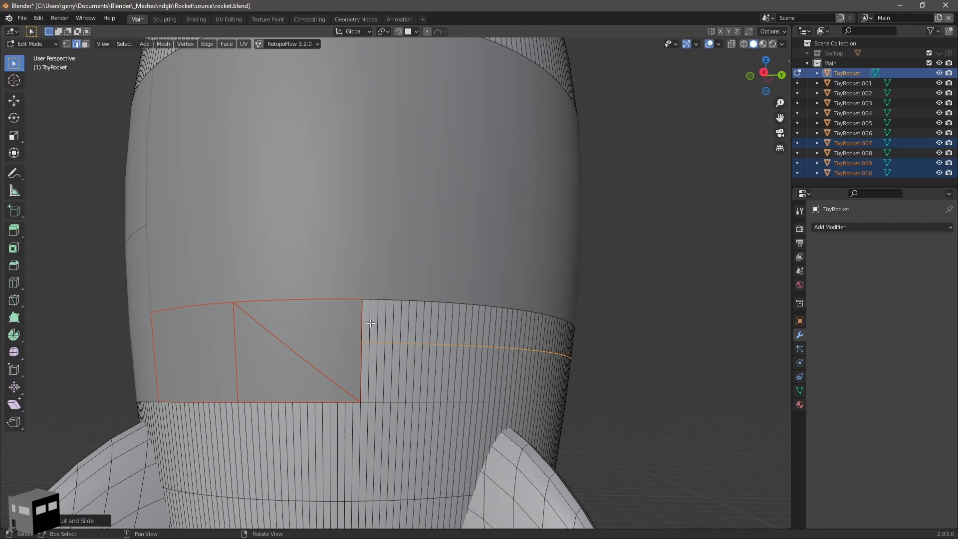
Separate a small rectangle of faces above the loop cut, next to the triangular panels, and save the file
{"action": "key", "text": "3"}
{"action": "left_click_drag", "start_coordinate": [366, 323], "coordinate": [427, 324]}
{"action": "key", "text": "p"}
{"action": "left_click", "coordinate": [427, 324]}
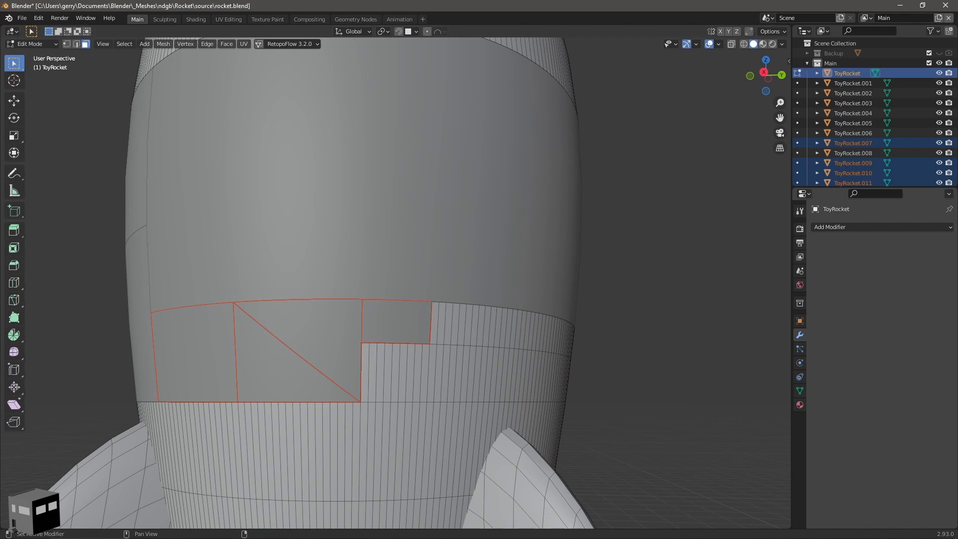
{"action": "key", "text": "ctrl+s"}
{"action": "left_click", "coordinate": [444, 259]}
Circle-select the faces below and beside the small rectangular panel and separate them as an L-shaped panel
{"action": "key", "text": "c"}
{"action": "mouse_move", "coordinate": [418, 379]}
{"action": "left_mouse_down"}
{"action": "mouse_move", "coordinate": [407, 369]}
{"action": "mouse_move", "coordinate": [447, 353]}
{"action": "left_mouse_up"}
{"action": "right_click", "coordinate": [447, 353]}
{"action": "key", "text": "p"}
{"action": "left_click", "coordinate": [447, 353]}
Circle-select a full-height rectangular block of faces next to the L-shaped panel and separate it
{"action": "mouse_move", "coordinate": [589, 370]}
{"action": "right_mouse_down"}
{"action": "mouse_move", "coordinate": [459, 349]}
{"action": "mouse_move", "coordinate": [424, 370]}
{"action": "right_mouse_up"}
{"action": "key", "text": "c"}
{"action": "mouse_move", "coordinate": [332, 324]}
{"action": "left_mouse_down"}
{"action": "mouse_move", "coordinate": [334, 297]}
{"action": "mouse_move", "coordinate": [329, 324]}
{"action": "left_mouse_up"}
{"action": "right_click", "coordinate": [329, 324]}
{"action": "key", "text": "p"}
{"action": "left_click", "coordinate": [330, 325]}
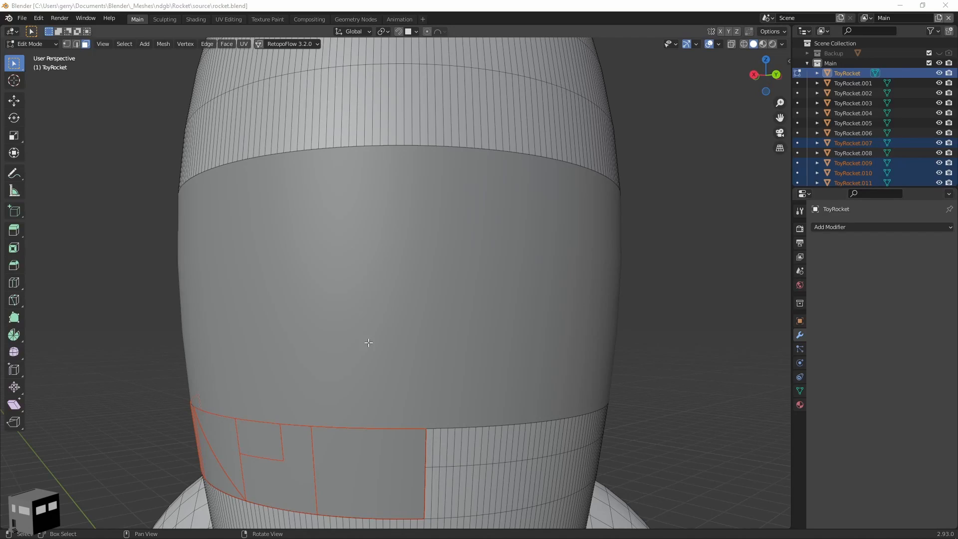
Find and enable the Add Curve: Extra Objects add-on in the preferences, then close them
{"action": "left_click", "coordinate": [35, 19]}
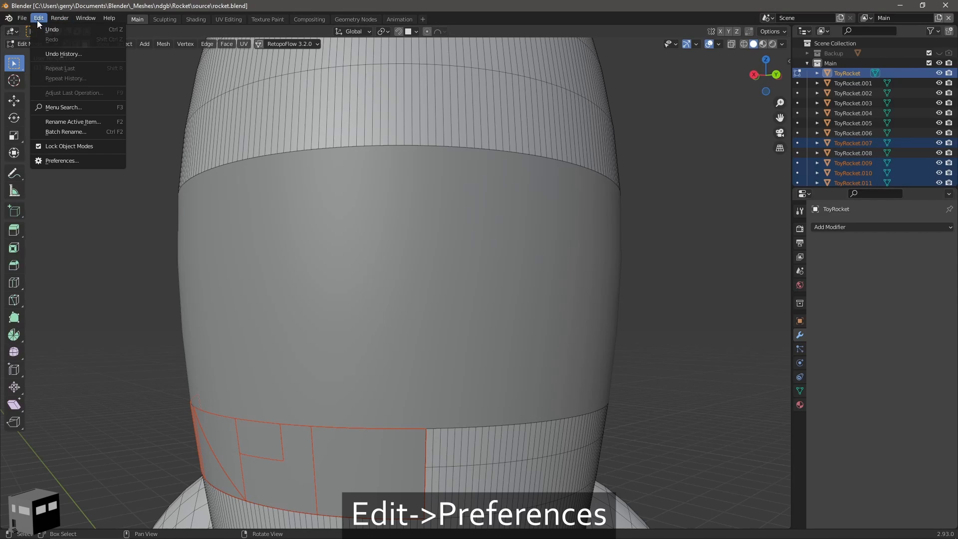
{"action": "left_click", "coordinate": [58, 160]}
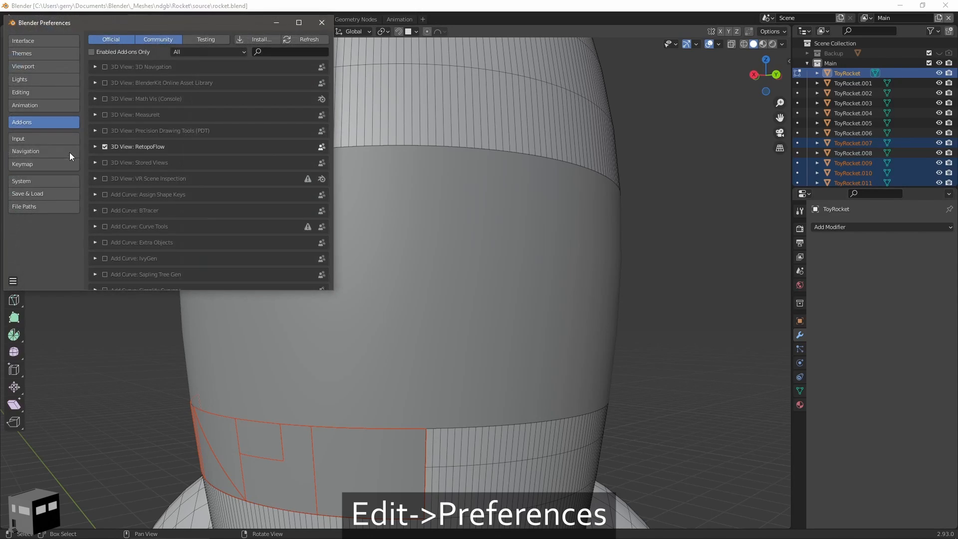
{"action": "left_click", "coordinate": [273, 51]}
{"action": "type", "text": "extr"}
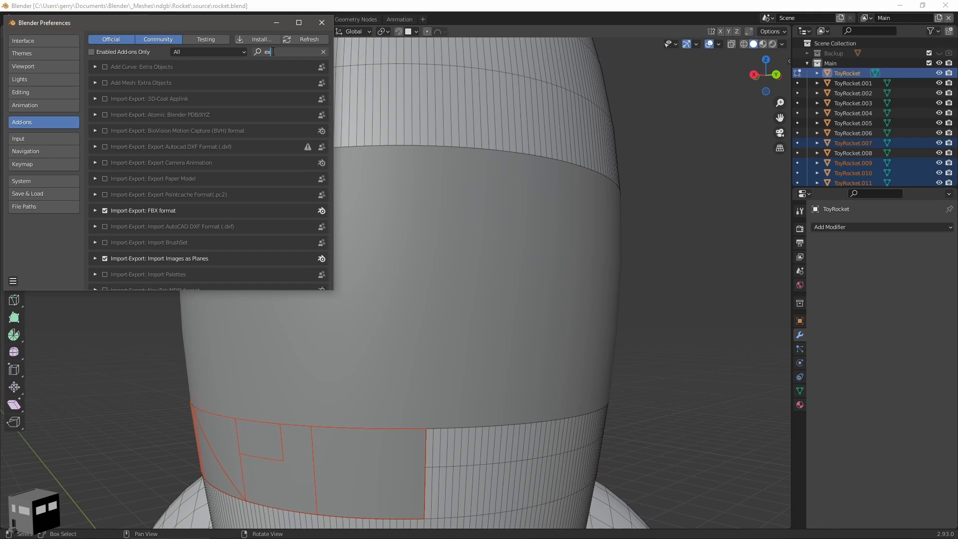
{"action": "left_click", "coordinate": [104, 67]}
{"action": "left_click", "coordinate": [105, 67]}
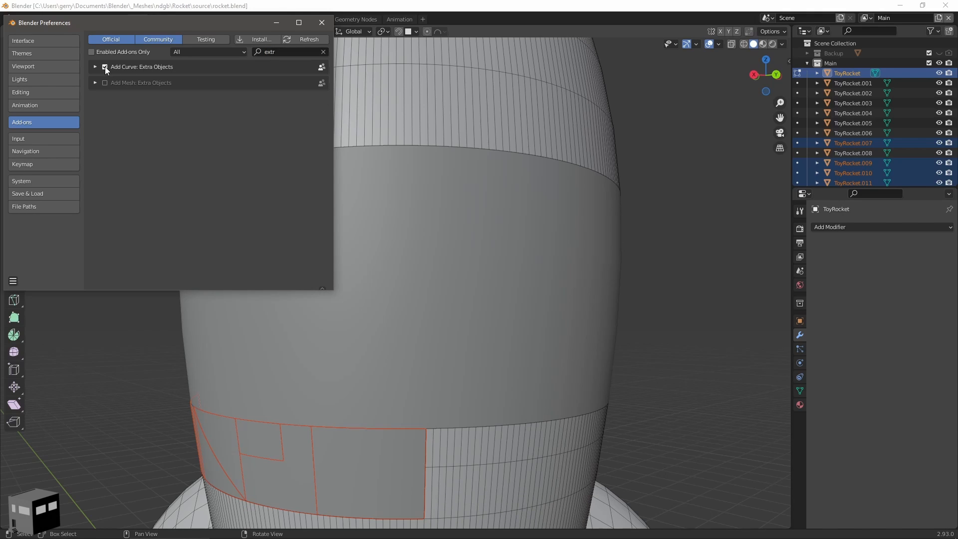
{"action": "left_click", "coordinate": [322, 23]}
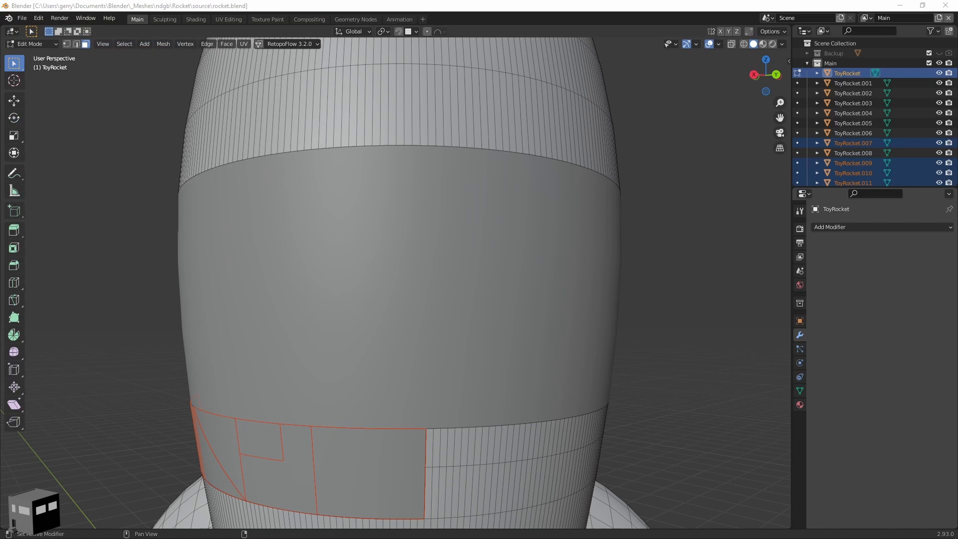
In Object Mode, place the 3D cursor on the large panel ToyRocket.008 and add a Polygon curve there
{"action": "key", "text": "Tab"}
{"action": "left_click", "coordinate": [418, 299]}
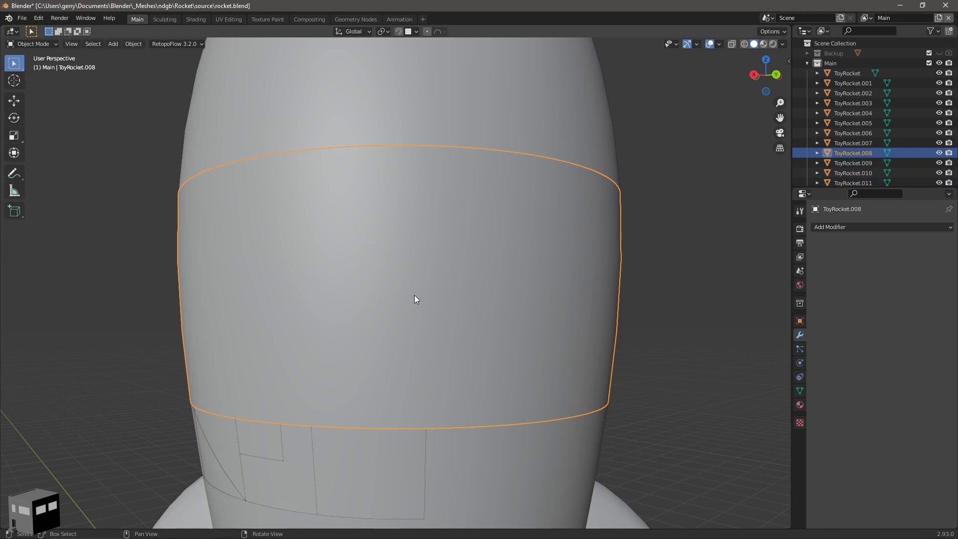
{"action": "middle_click_drag", "start_coordinate": [336, 309], "coordinate": [380, 307]}
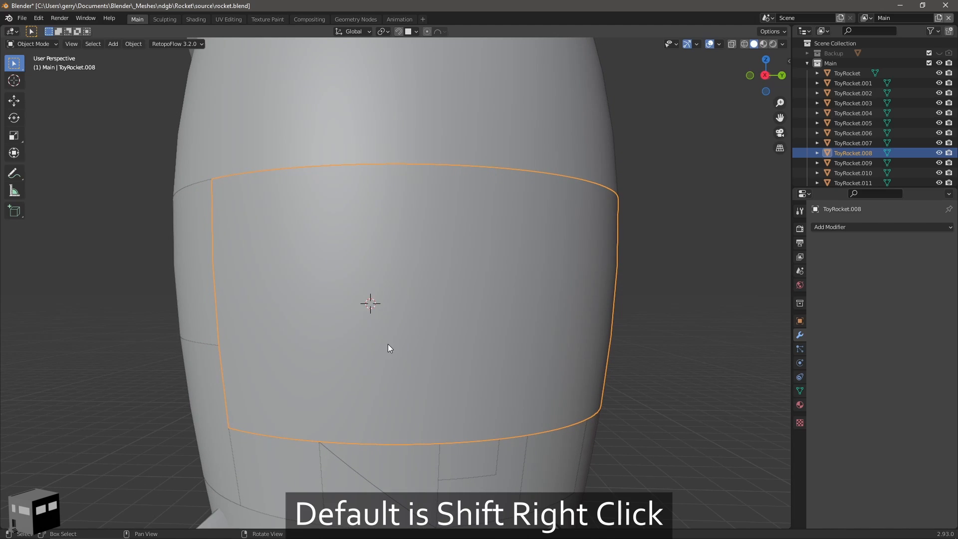
{"action": "key", "text": "shift+a"}
{"action": "mouse_move", "coordinate": [389, 344]}
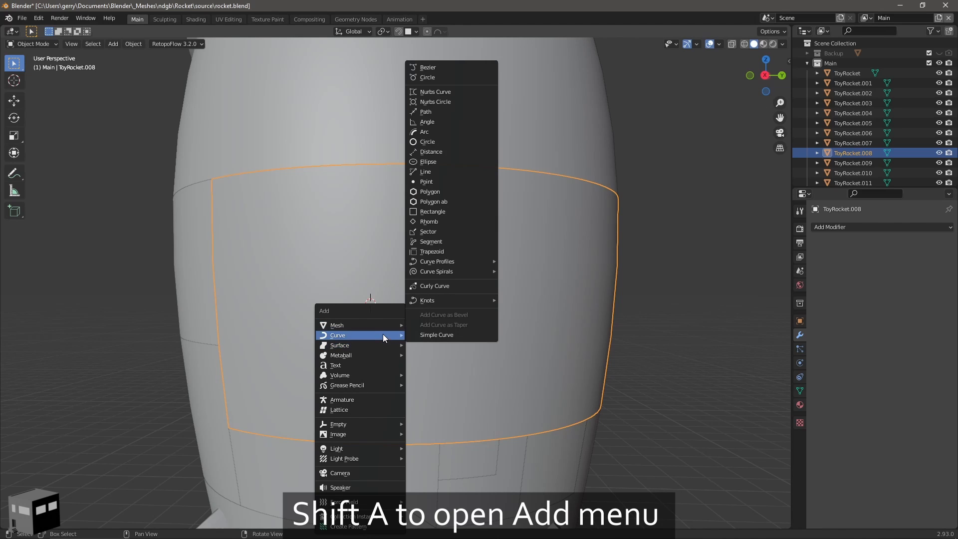
{"action": "left_click", "coordinate": [429, 193]}
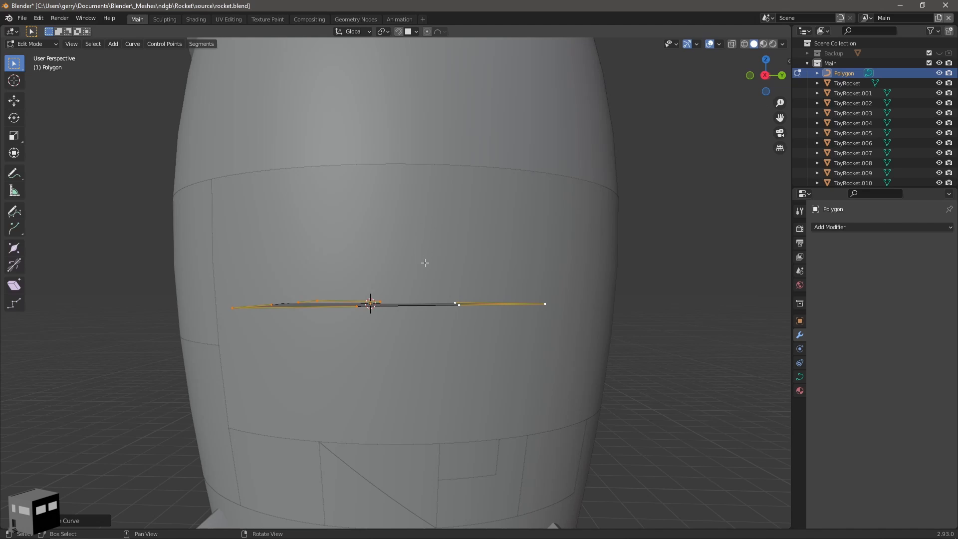
Set the polygon curve's number of sides to 6
{"action": "left_click", "coordinate": [74, 521]}
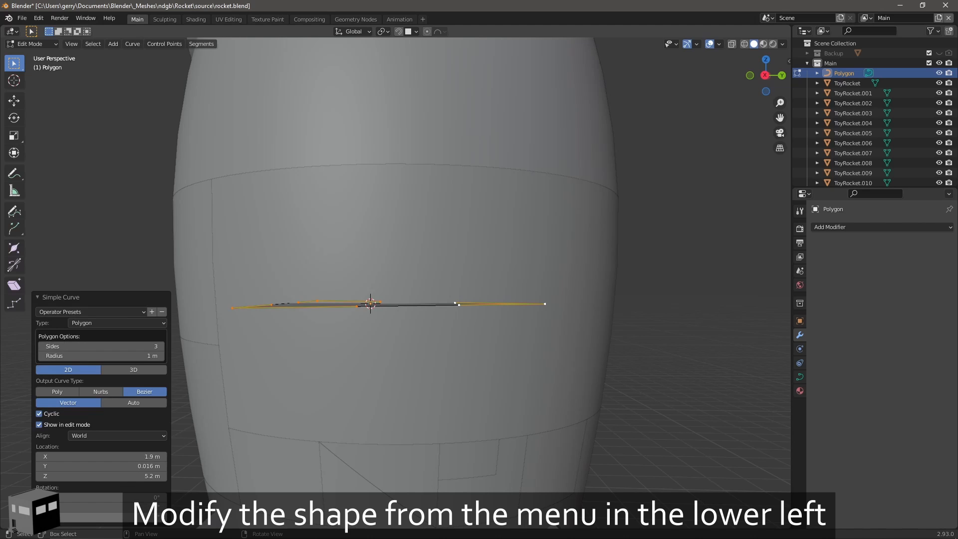
{"action": "left_click", "coordinate": [162, 347]}
{"action": "left_click", "coordinate": [162, 346]}
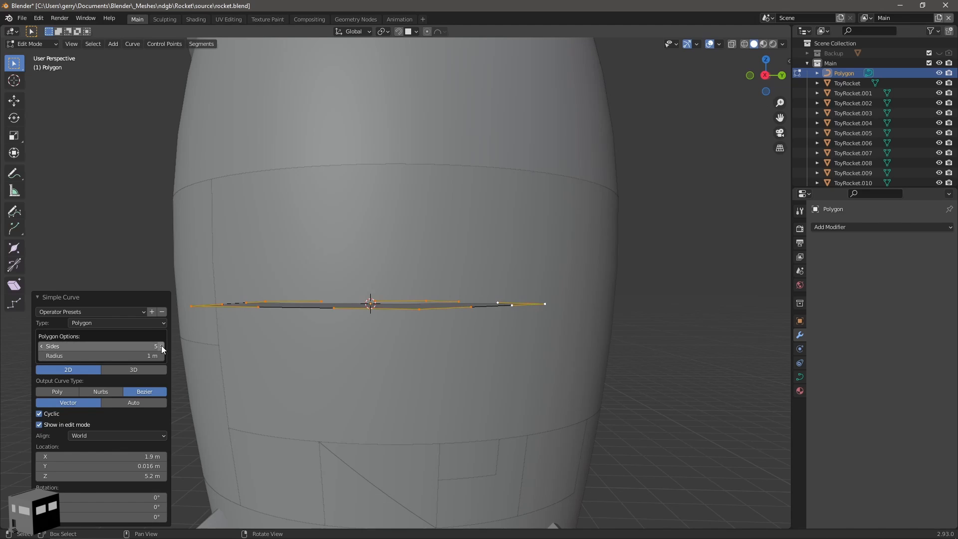
{"action": "left_click", "coordinate": [162, 346]}
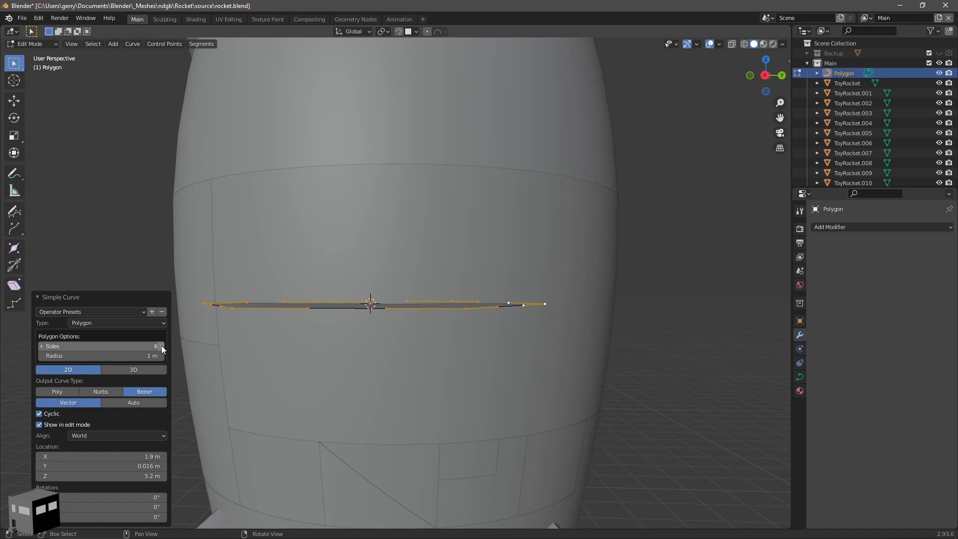
Return to Object Mode, set the transform orientation to View, and align the polygon curve to it
{"action": "key", "text": "Tab"}
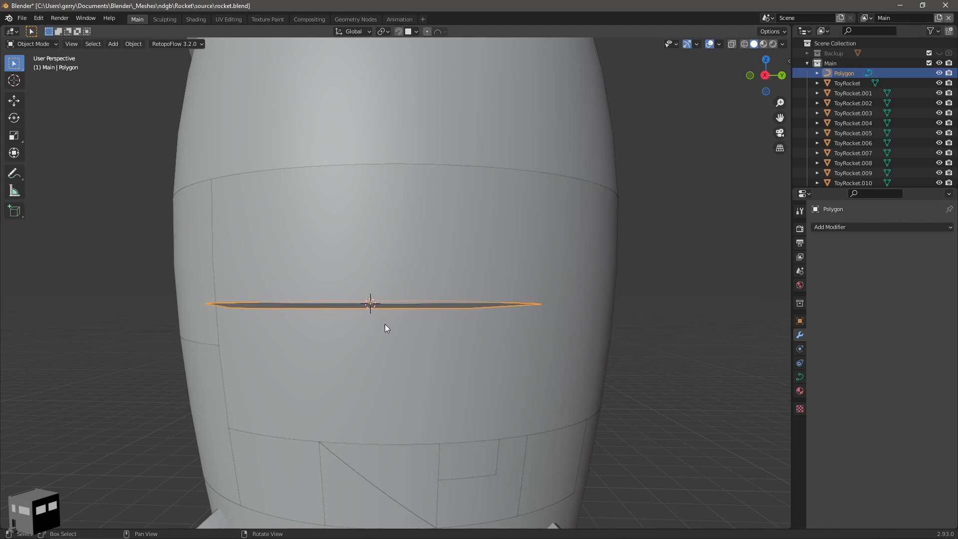
{"action": "left_click", "coordinate": [368, 32]}
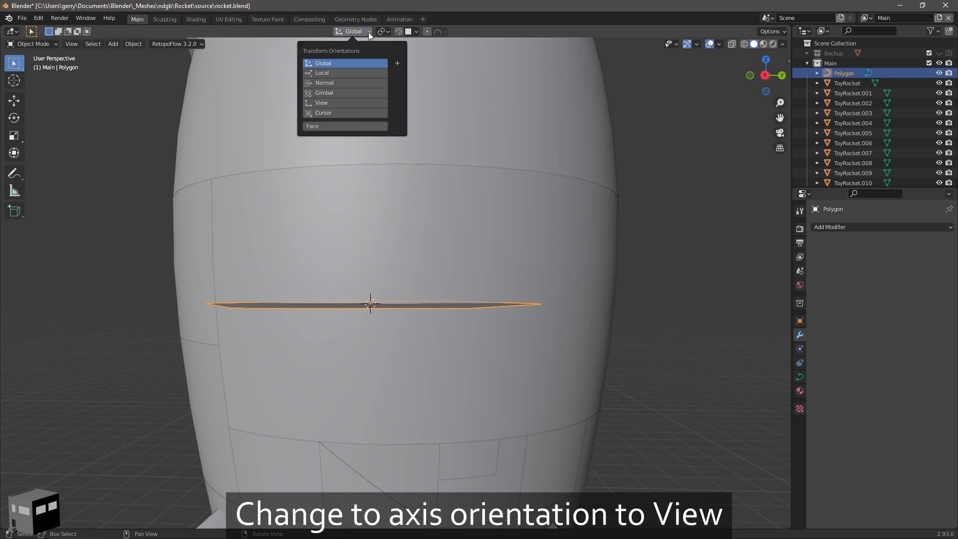
{"action": "left_click", "coordinate": [336, 100]}
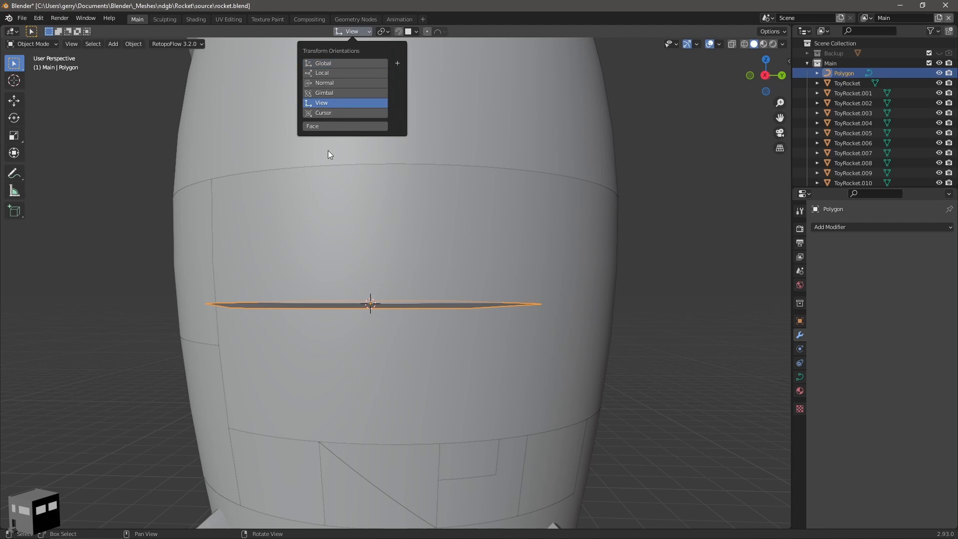
{"action": "scroll", "coordinate": [377, 310], "scroll_direction": "up", "scroll_amount": 2}
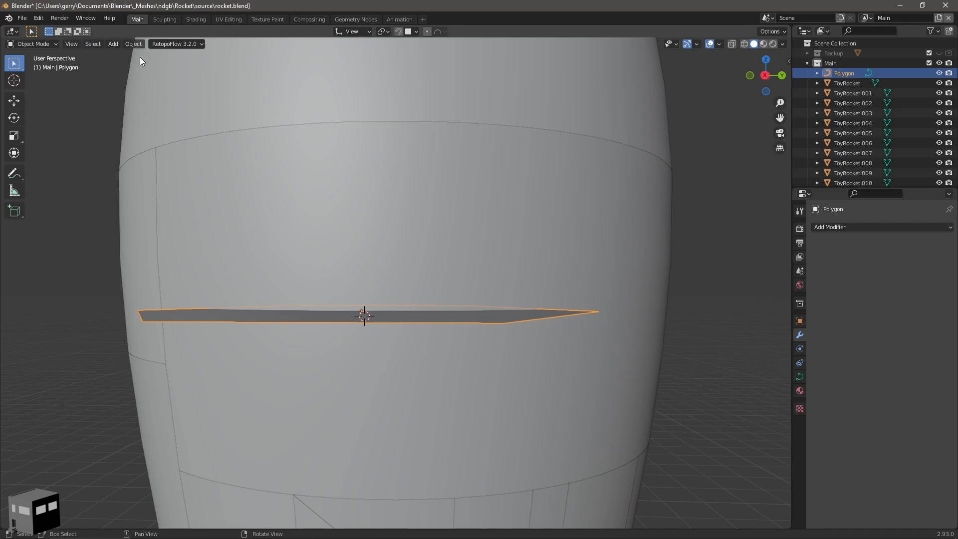
{"action": "left_click", "coordinate": [134, 44]}
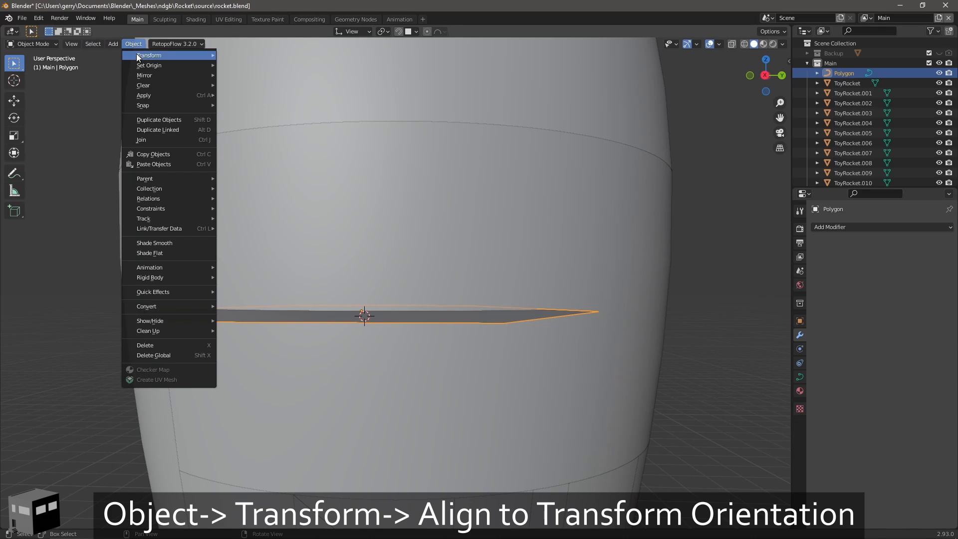
{"action": "mouse_move", "coordinate": [137, 55]}
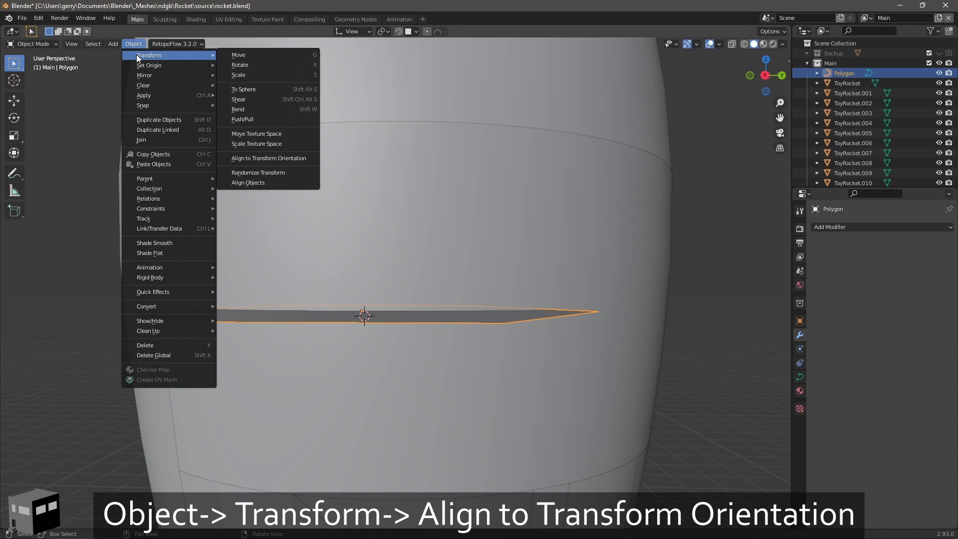
{"action": "left_click", "coordinate": [275, 158]}
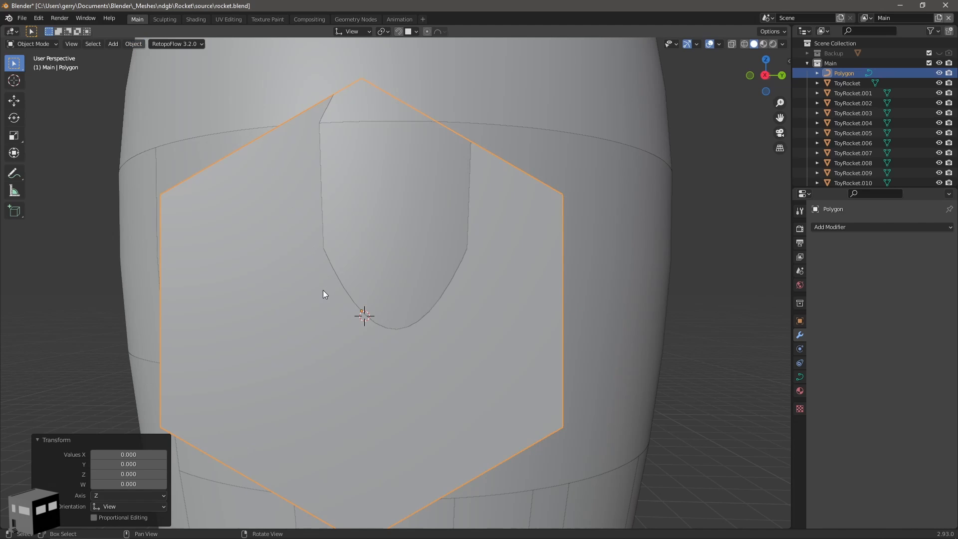
Scale the polygon curve down uniformly by about 0.757
{"action": "scroll", "coordinate": [322, 289], "scroll_direction": "down", "scroll_amount": 4}
{"action": "scroll", "coordinate": [360, 290], "scroll_direction": "up", "scroll_amount": 2}
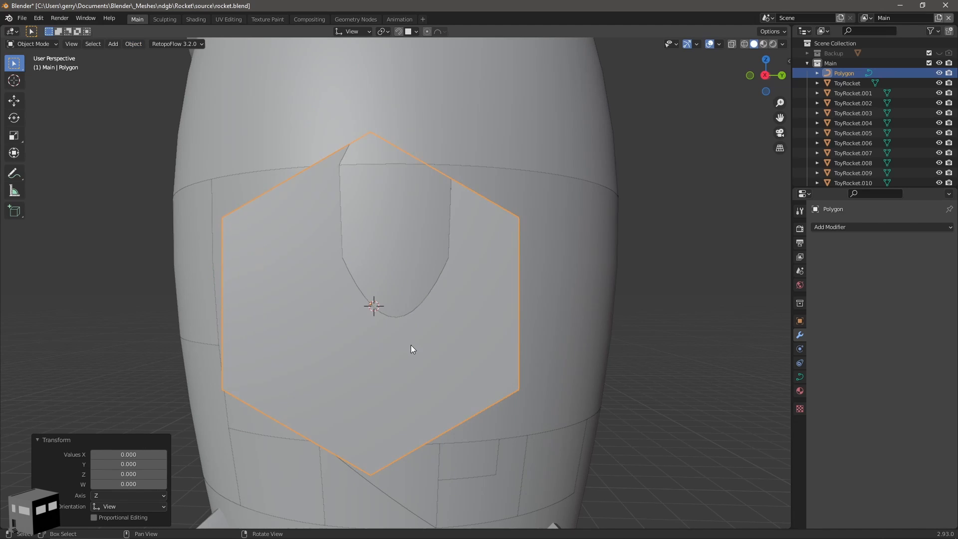
{"action": "key", "text": "s"}
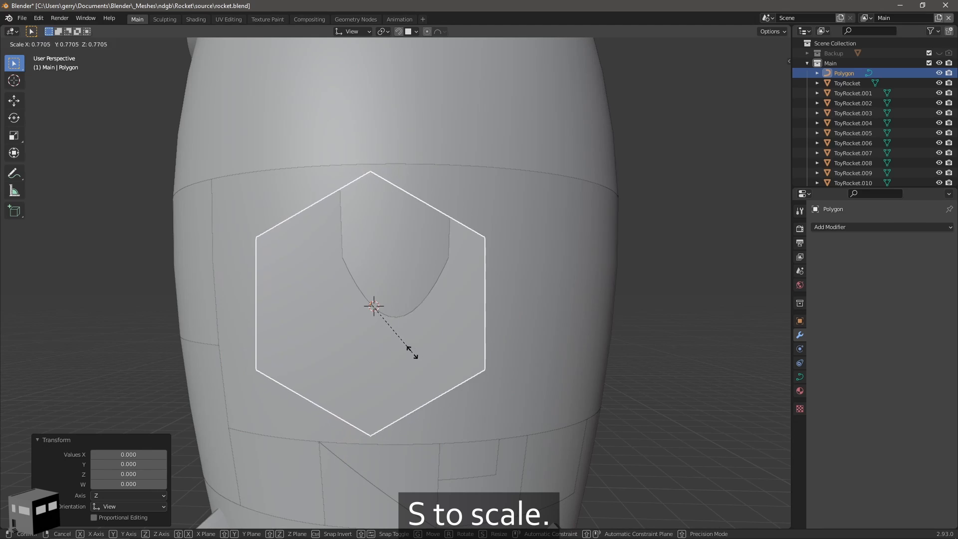
{"action": "left_click", "coordinate": [413, 350]}
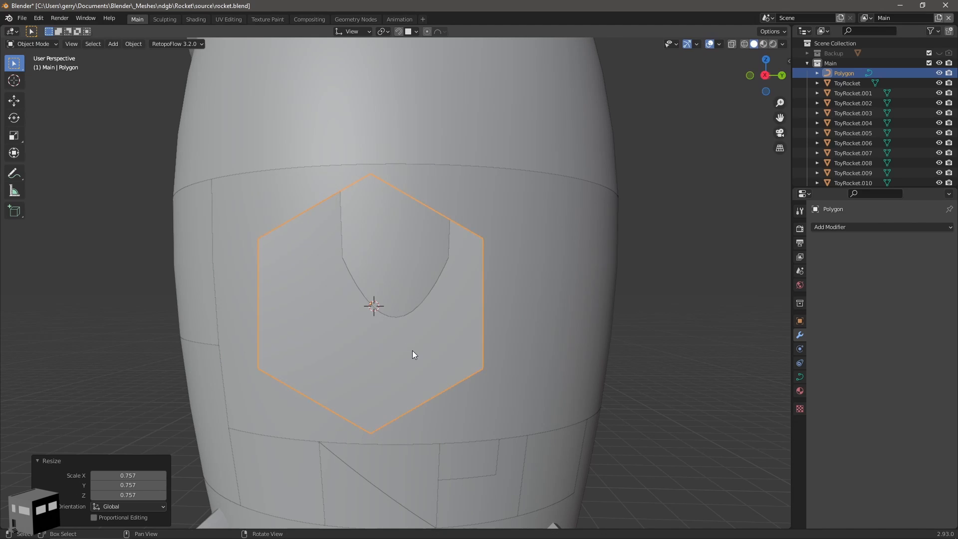
Add panel ToyRocket.008 to the selection as the active object and cut the hexagon into its mesh with Knife Project
{"action": "left_click", "coordinate": [573, 298], "text": "shift"}
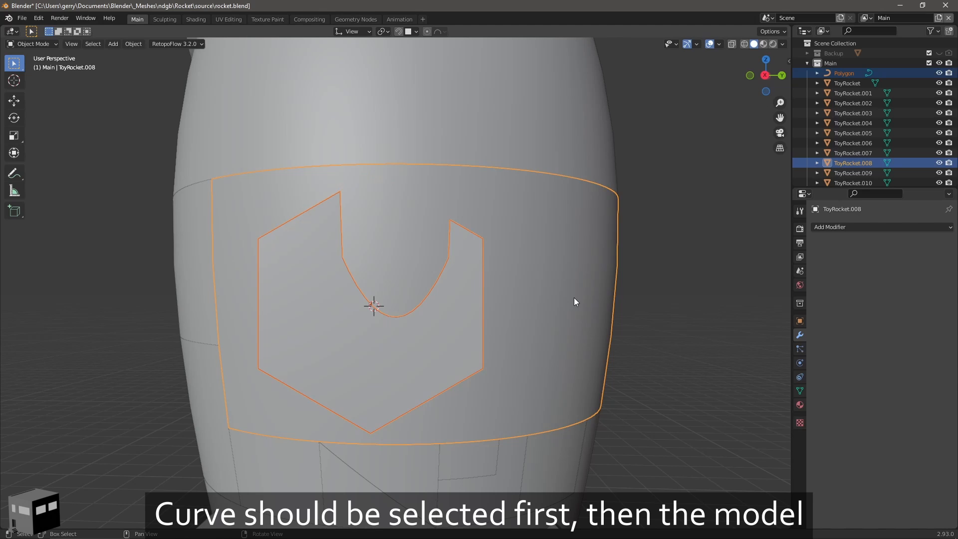
{"action": "key", "text": "Tab"}
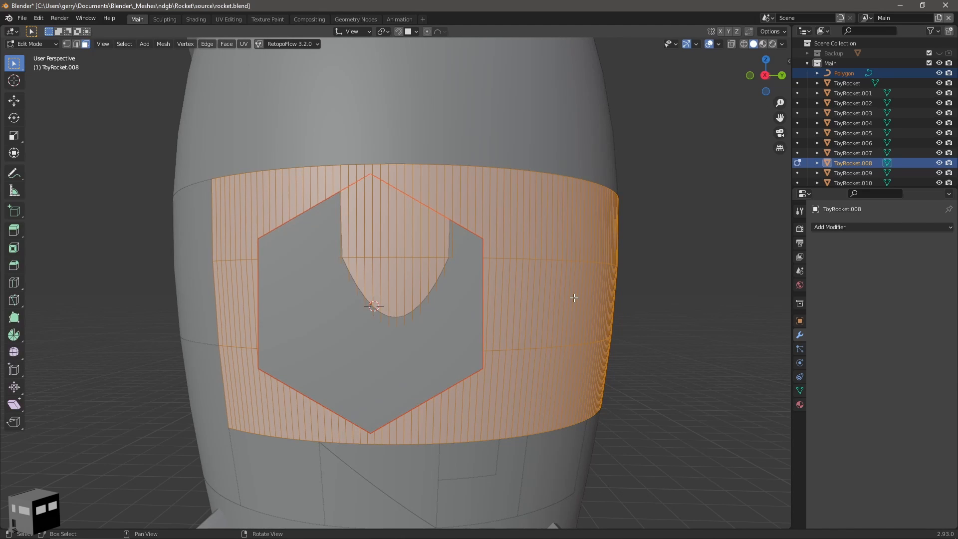
{"action": "key", "text": "F3"}
{"action": "type", "text": "knife"}
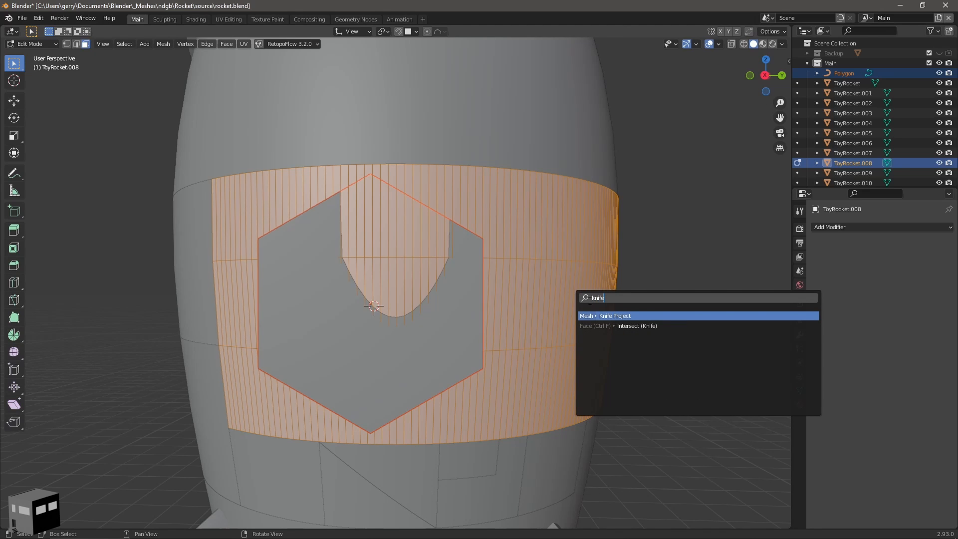
{"action": "left_click", "coordinate": [611, 316]}
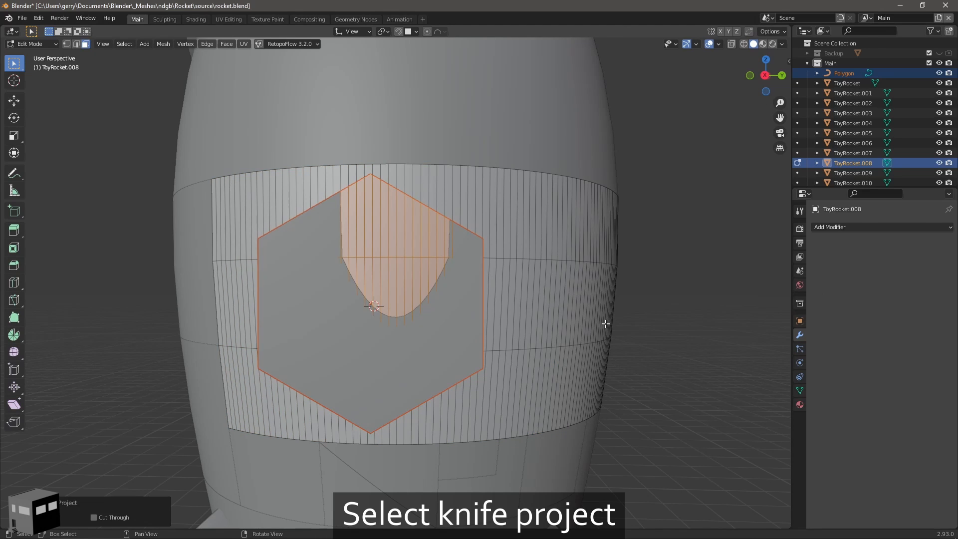
{"action": "key", "text": "Tab"}
Place the 3D cursor on another area of ToyRocket.008 and snap the polygon curve to it
{"action": "left_click", "coordinate": [472, 298]}
{"action": "middle_click_drag", "start_coordinate": [472, 298], "coordinate": [391, 309]}
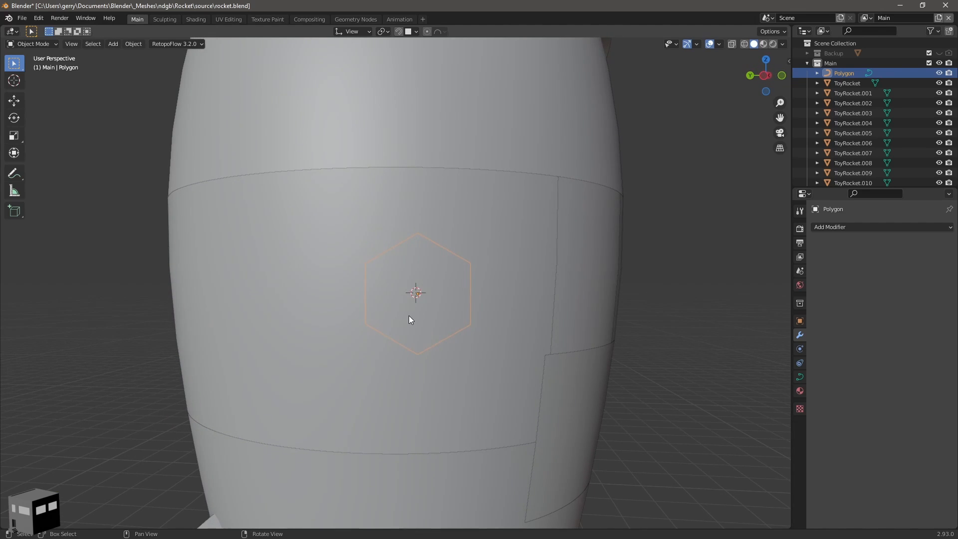
{"action": "key", "text": "shift+s"}
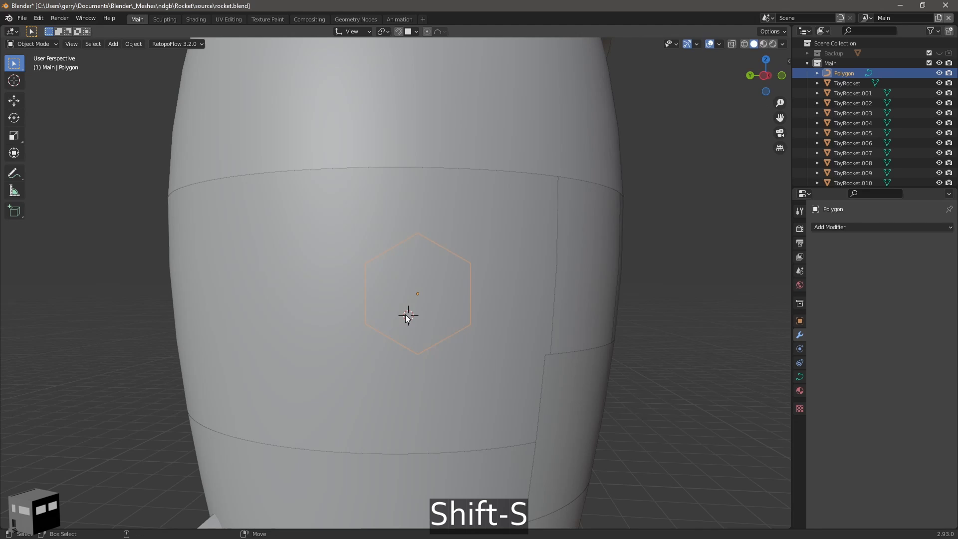
{"action": "left_click", "coordinate": [402, 260]}
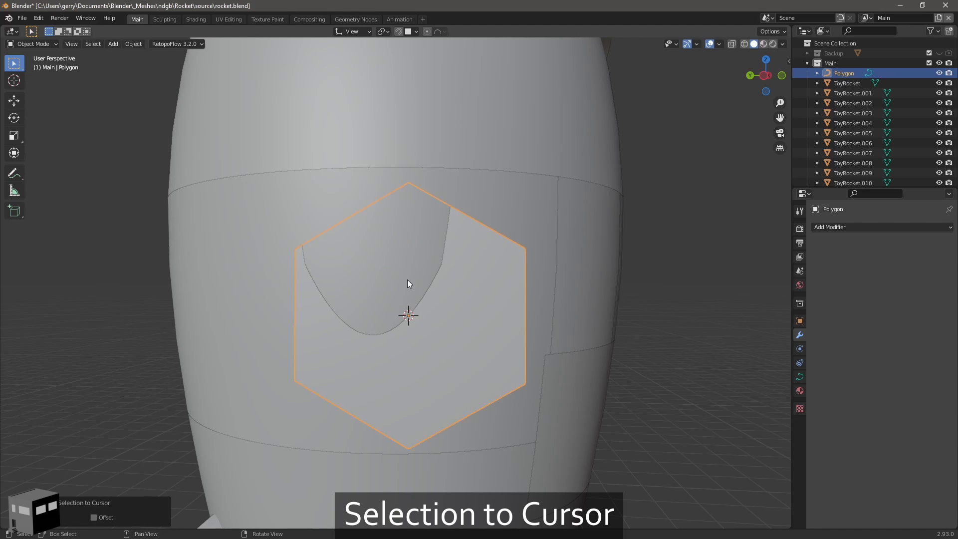
Align the moved polygon curve to the current View transform orientation
{"action": "right_click_drag", "start_coordinate": [427, 331], "coordinate": [424, 327]}
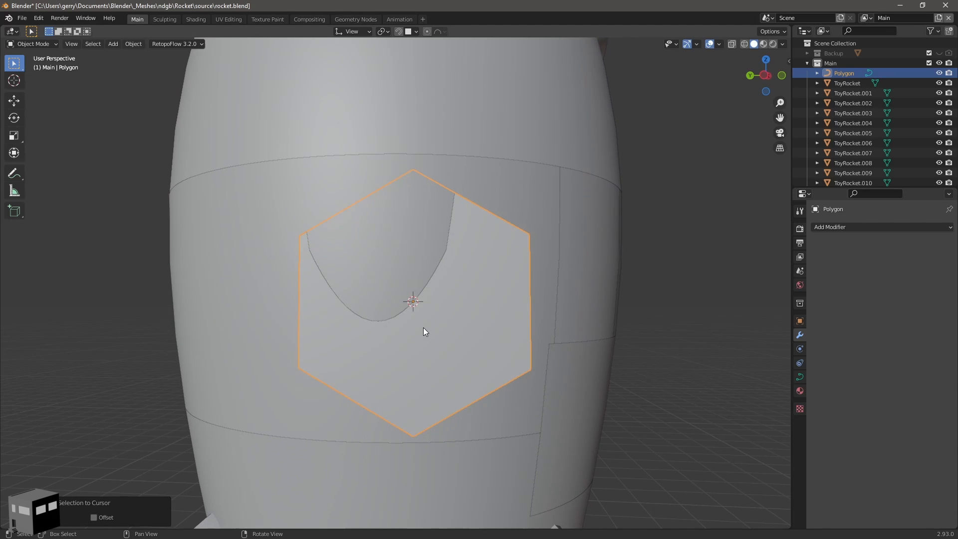
{"action": "left_click", "coordinate": [92, 44]}
{"action": "mouse_move", "coordinate": [133, 44]}
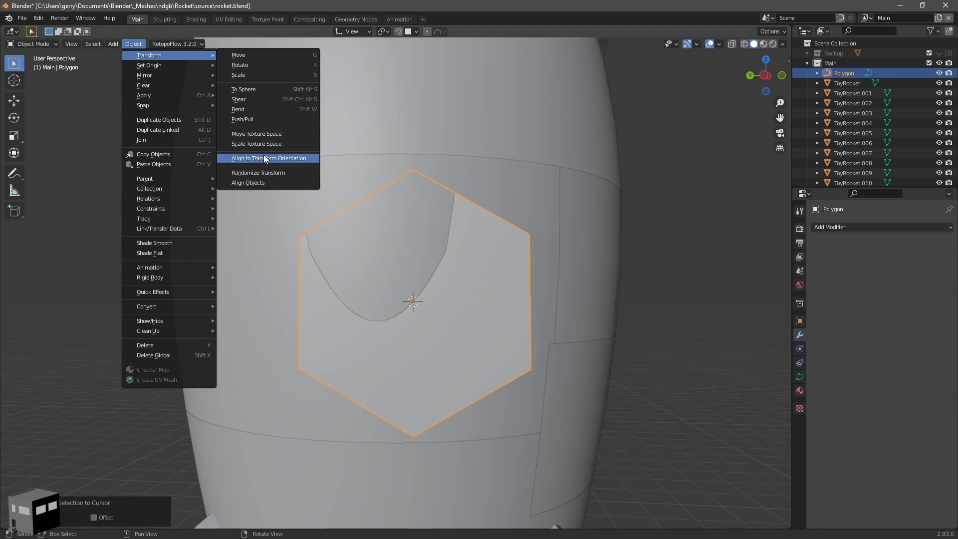
{"action": "left_click", "coordinate": [264, 155]}
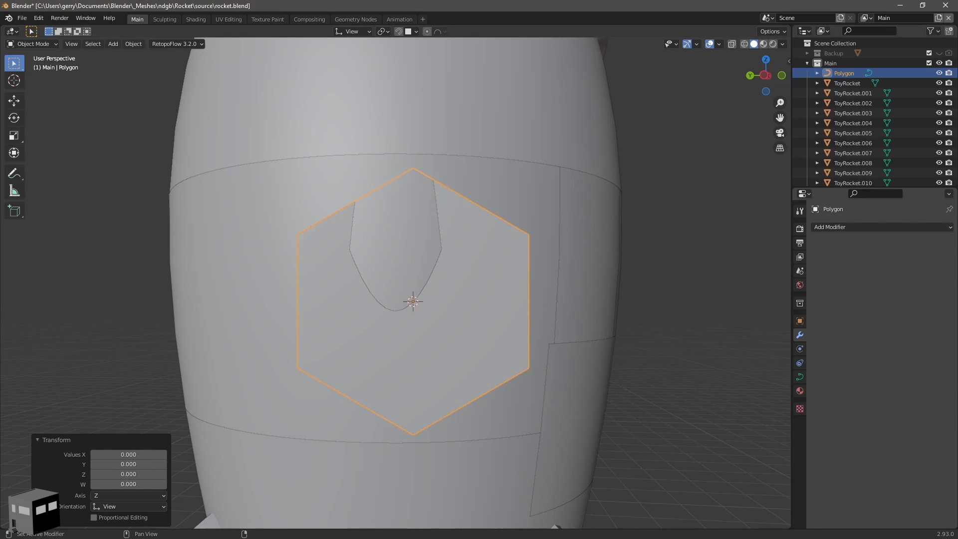
Rotate the polygon curve by about -29.4° so that the hexagon has flat horizontal edges
{"action": "left_click", "coordinate": [485, 273]}
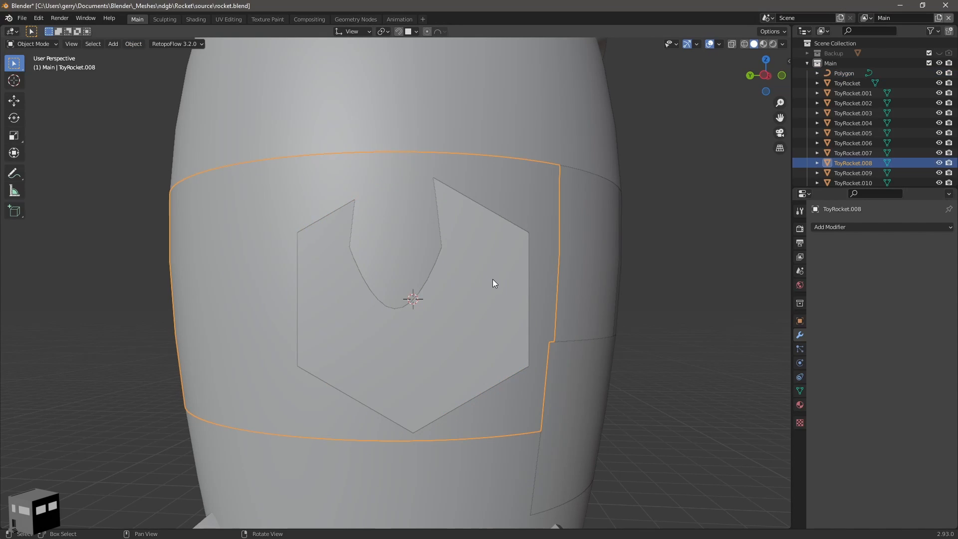
{"action": "left_click", "coordinate": [493, 281]}
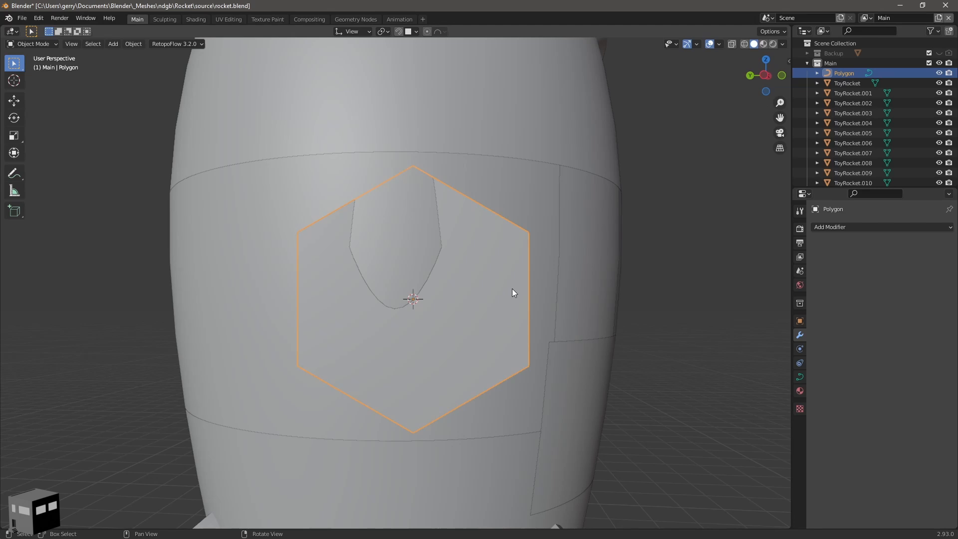
{"action": "key", "text": "r"}
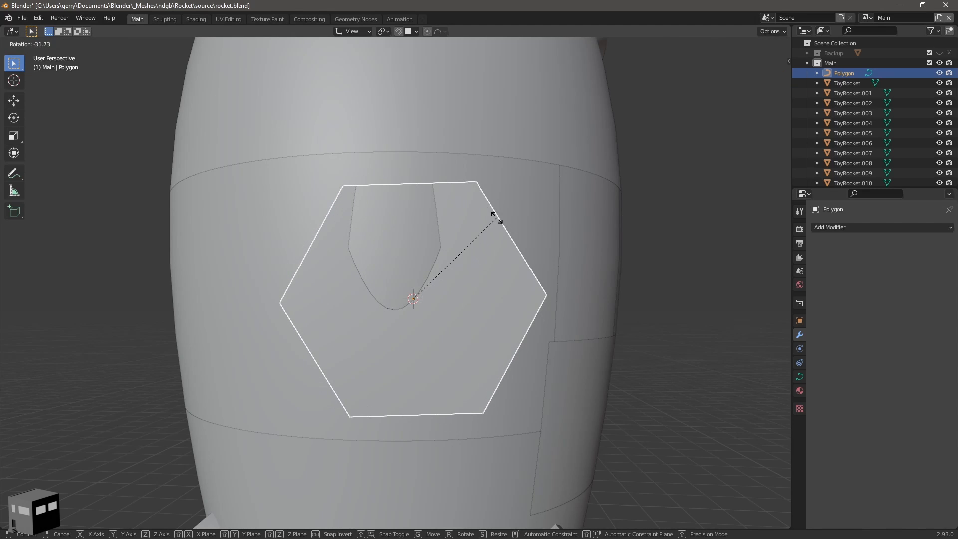
{"action": "left_click", "coordinate": [499, 221]}
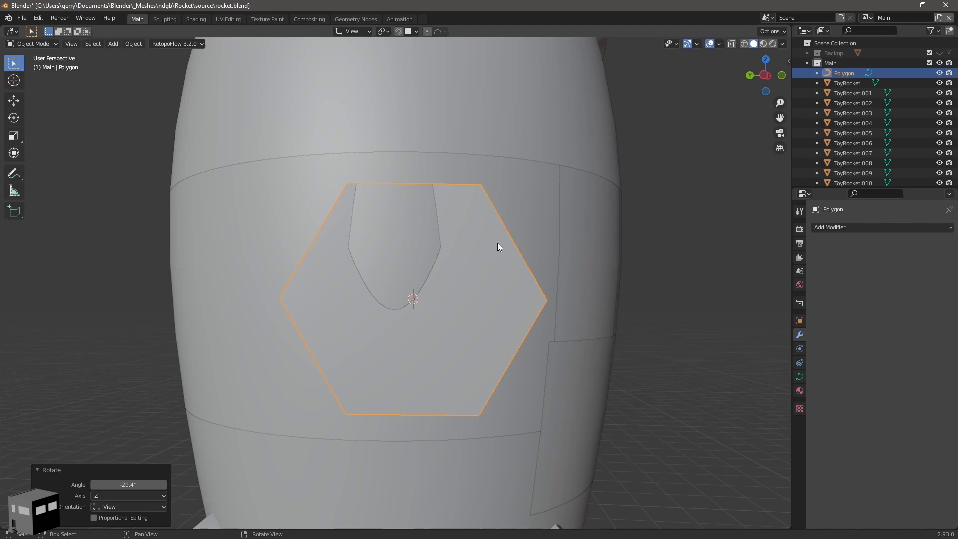
Knife Project the rotated hexagon onto ToyRocket.008 and separate the cut-out faces into their own object
{"action": "left_click", "coordinate": [526, 206], "text": "shift"}
{"action": "key", "text": "Tab"}
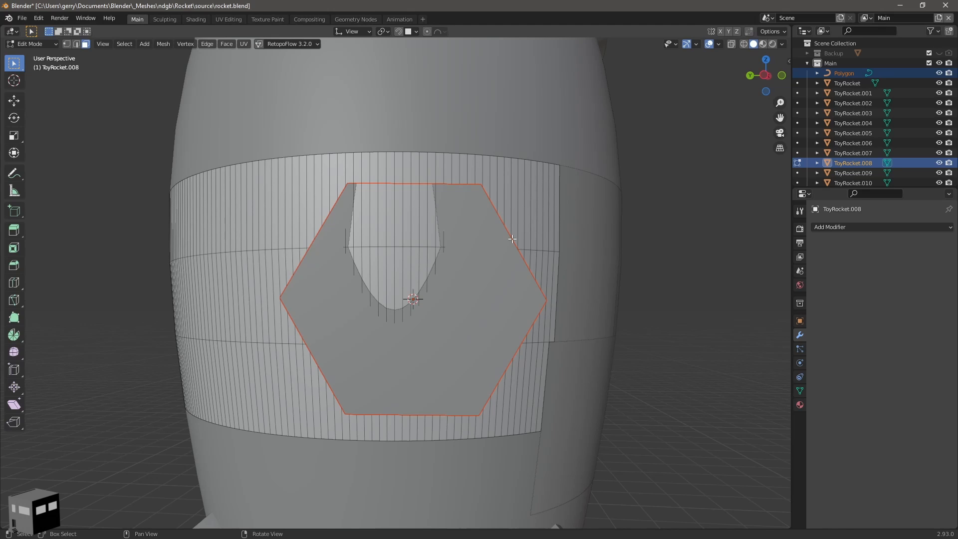
{"action": "key", "text": "F3"}
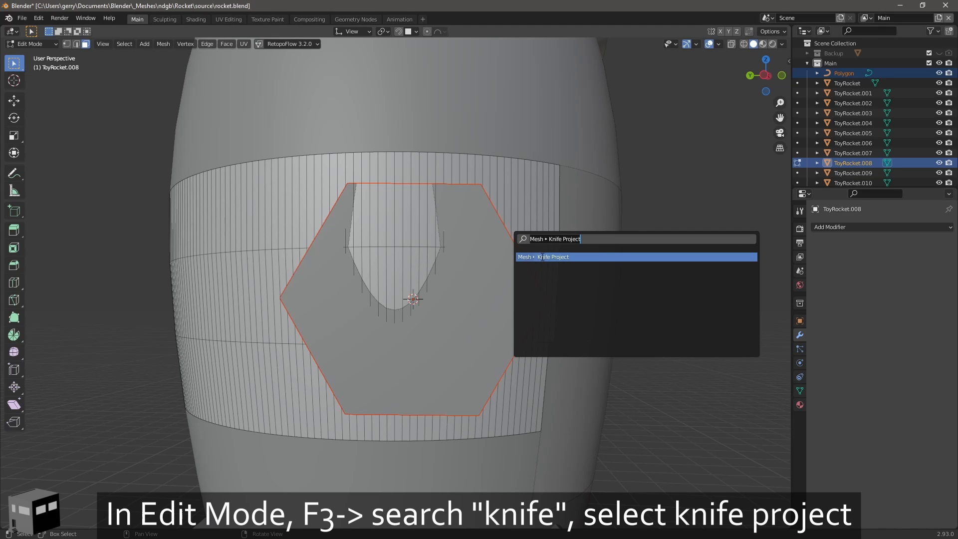
{"action": "left_click", "coordinate": [539, 257]}
{"action": "mouse_move", "coordinate": [573, 267]}
{"action": "right_mouse_down"}
{"action": "mouse_move", "coordinate": [507, 278]}
{"action": "mouse_move", "coordinate": [562, 272]}
{"action": "right_mouse_up"}
{"action": "key", "text": "p"}
{"action": "left_click", "coordinate": [460, 306]}
Delete the polygon curve in Object Mode
{"action": "key", "text": "Tab"}
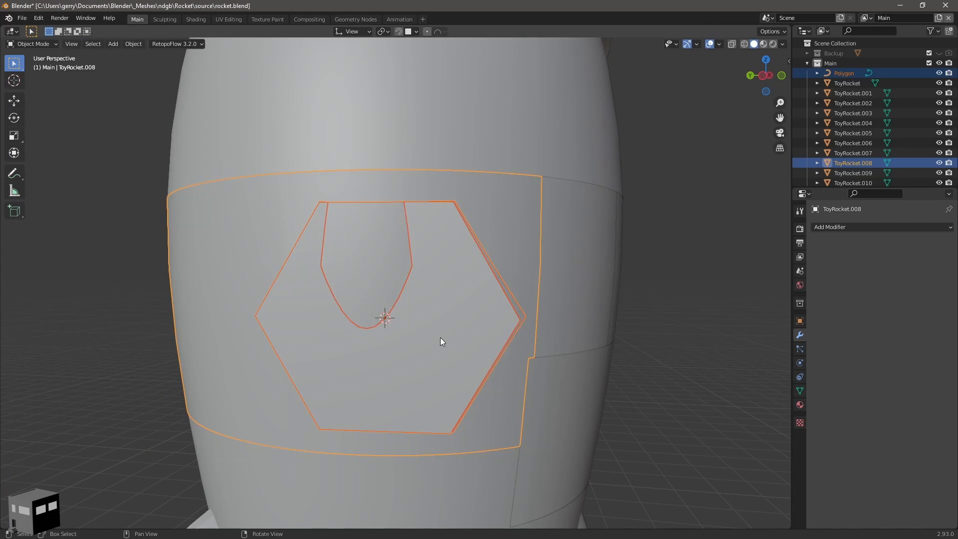
{"action": "key", "text": "x"}
{"action": "left_click", "coordinate": [439, 335]}
Circle-select all faces inside the first hexagon cut on ToyRocket.008 and separate them into their own object
{"action": "right_click_drag", "start_coordinate": [267, 263], "coordinate": [457, 260]}
{"action": "left_click", "coordinate": [284, 262]}
{"action": "key", "text": "Tab"}
{"action": "middle_click_drag", "start_coordinate": [457, 259], "coordinate": [497, 256]}
{"action": "key", "text": "c"}
{"action": "mouse_move", "coordinate": [496, 256]}
{"action": "left_mouse_down"}
{"action": "mouse_move", "coordinate": [369, 242]}
{"action": "mouse_move", "coordinate": [330, 364]}
{"action": "mouse_move", "coordinate": [439, 395]}
{"action": "mouse_move", "coordinate": [524, 346]}
{"action": "mouse_move", "coordinate": [395, 295]}
{"action": "left_mouse_up"}
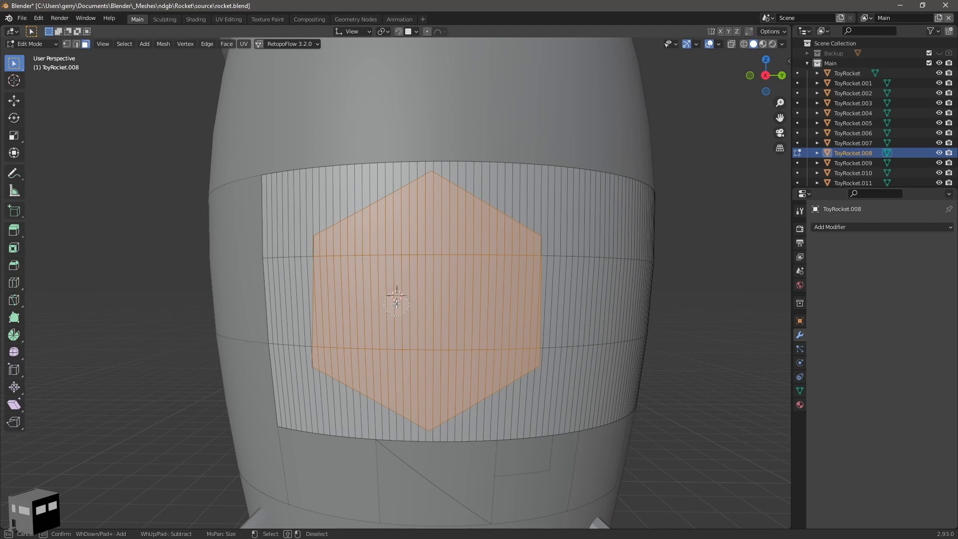
{"action": "right_click", "coordinate": [395, 295]}
{"action": "scroll", "coordinate": [524, 261], "scroll_direction": "up", "scroll_amount": 5}
{"action": "scroll", "coordinate": [528, 261], "scroll_direction": "down", "scroll_amount": 5}
{"action": "right_click_drag", "start_coordinate": [528, 261], "coordinate": [553, 259]}
{"action": "scroll", "coordinate": [207, 193], "scroll_direction": "up", "scroll_amount": 5}
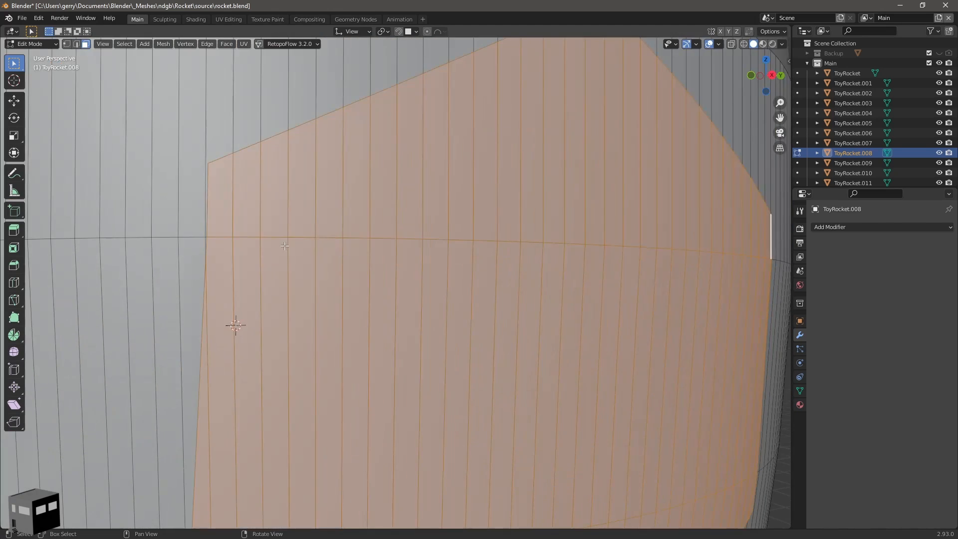
{"action": "middle_click_drag", "start_coordinate": [207, 193], "coordinate": [329, 201]}
{"action": "scroll", "coordinate": [329, 201], "scroll_direction": "down", "scroll_amount": 5}
{"action": "right_click_drag", "start_coordinate": [482, 287], "coordinate": [459, 291]}
{"action": "key", "text": "p"}
{"action": "left_click", "coordinate": [457, 292]}
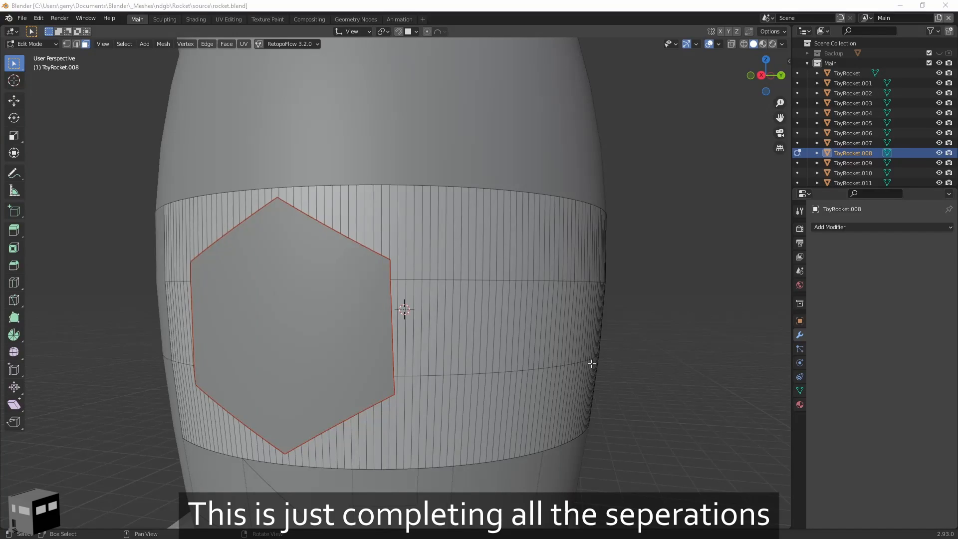
Circle-select the block of faces beside the first hexagon on ToyRocket.008 and separate it
{"action": "middle_click_drag", "start_coordinate": [449, 325], "coordinate": [499, 324]}
{"action": "key", "text": "c"}
{"action": "mouse_move", "coordinate": [349, 224]}
{"action": "left_mouse_down"}
{"action": "mouse_move", "coordinate": [320, 324]}
{"action": "mouse_move", "coordinate": [507, 370]}
{"action": "mouse_move", "coordinate": [430, 328]}
{"action": "mouse_move", "coordinate": [446, 328]}
{"action": "left_mouse_up"}
{"action": "key", "text": "p"}
{"action": "left_click", "coordinate": [418, 329]}
Separate a rectangular block in the upper part of the band, and then the L-shaped faces around it
{"action": "middle_click_drag", "start_coordinate": [449, 324], "coordinate": [392, 325]}
{"action": "key", "text": "c"}
{"action": "left_click_drag", "start_coordinate": [435, 239], "coordinate": [282, 324]}
{"action": "key", "text": "p"}
{"action": "mouse_move", "coordinate": [287, 415]}
{"action": "left_mouse_down"}
{"action": "mouse_move", "coordinate": [462, 408]}
{"action": "mouse_move", "coordinate": [481, 274]}
{"action": "left_mouse_up"}
{"action": "key", "text": "p"}
Circle-select the full-height block of faces next to the L-shaped panel and separate it
{"action": "middle_click_drag", "start_coordinate": [544, 304], "coordinate": [473, 312]}
{"action": "key", "text": "c"}
{"action": "left_click_drag", "start_coordinate": [449, 249], "coordinate": [389, 389]}
{"action": "middle_click_drag", "start_coordinate": [514, 355], "coordinate": [469, 364]}
{"action": "key", "text": "p"}
Separate another block of faces on ToyRocket.008, beside the second hexagon
{"action": "middle_click_drag", "start_coordinate": [489, 394], "coordinate": [445, 365]}
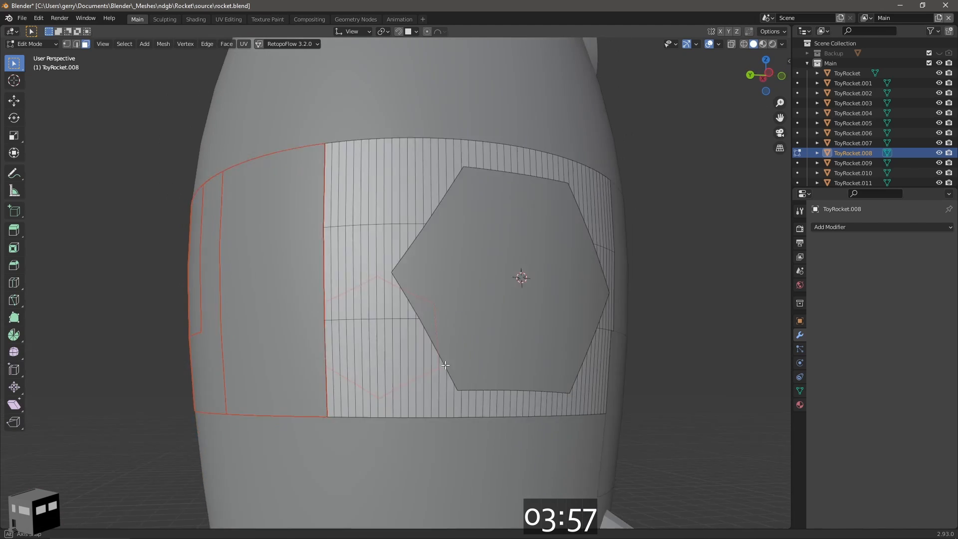
{"action": "right_click_drag", "start_coordinate": [445, 365], "coordinate": [395, 357]}
{"action": "left_click_drag", "start_coordinate": [478, 197], "coordinate": [475, 323]}
{"action": "key", "text": "p"}
{"action": "left_click", "coordinate": [474, 323]}
Join two neighbouring panels beside the second hexagon into one object and clean up its combined mesh
{"action": "key", "text": "Tab"}
{"action": "left_click", "coordinate": [520, 284]}
{"action": "left_click", "coordinate": [483, 274], "text": "shift"}
{"action": "key", "text": "ctrl+j"}
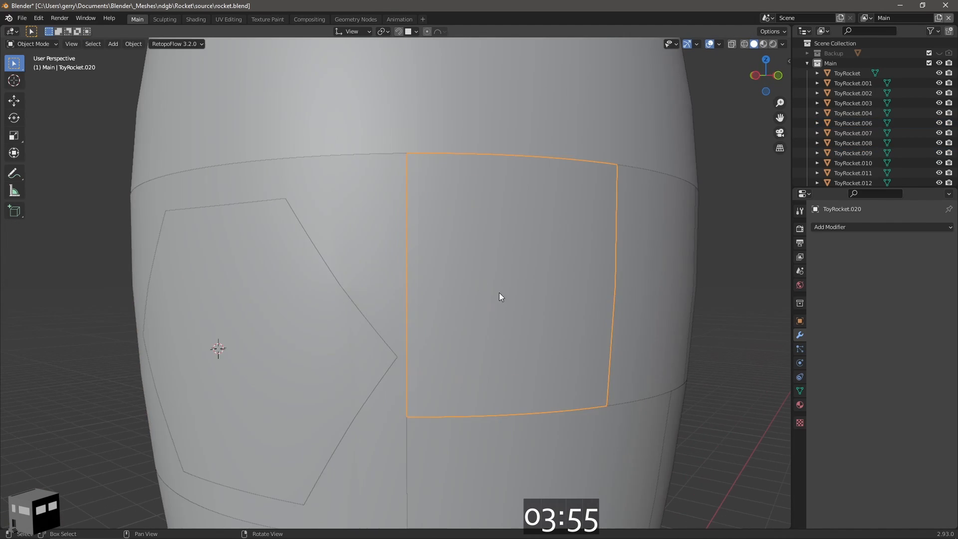
{"action": "key", "text": "Tab"}
{"action": "right_click_drag", "start_coordinate": [499, 292], "coordinate": [479, 292]}
{"action": "key", "text": "a"}
{"action": "left_click", "coordinate": [162, 44]}
{"action": "left_click", "coordinate": [272, 339]}
{"action": "scroll", "coordinate": [478, 240], "scroll_direction": "down", "scroll_amount": 4}
{"action": "key", "text": "Tab"}
In the main ToyRocket body, select a block of faces two rows high directly above the hexagon band and separate it
{"action": "right_click_drag", "start_coordinate": [355, 300], "coordinate": [480, 304]}
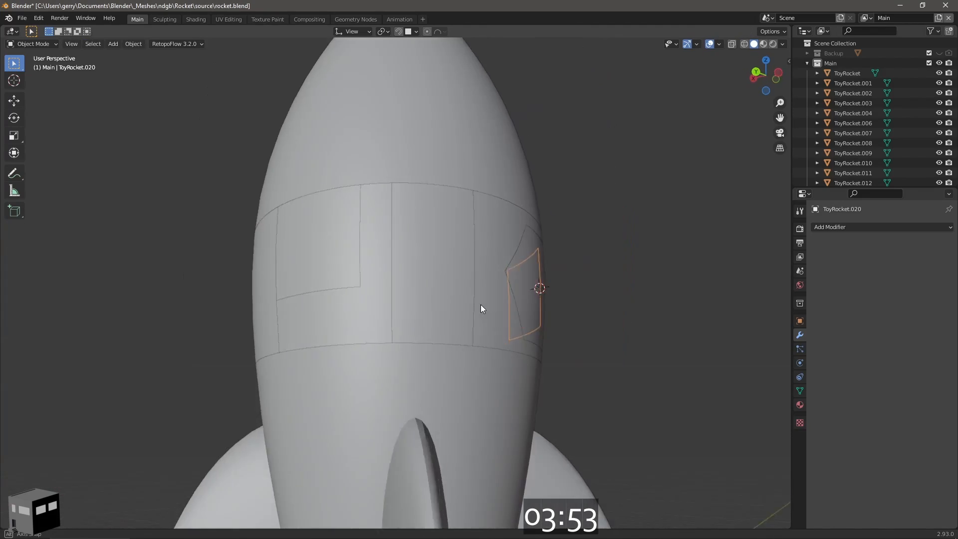
{"action": "middle_click_drag", "start_coordinate": [481, 305], "coordinate": [462, 344]}
{"action": "left_click", "coordinate": [434, 260]}
{"action": "key", "text": "Tab"}
{"action": "left_click_drag", "start_coordinate": [417, 238], "coordinate": [444, 321]}
{"action": "key", "text": "p"}
Separate two more neighbouring blocks above the hexagon band, the first two face rows high and the second three rows high
{"action": "middle_click_drag", "start_coordinate": [502, 284], "coordinate": [451, 289]}
{"action": "left_click_drag", "start_coordinate": [427, 245], "coordinate": [389, 301]}
{"action": "key", "text": "p"}
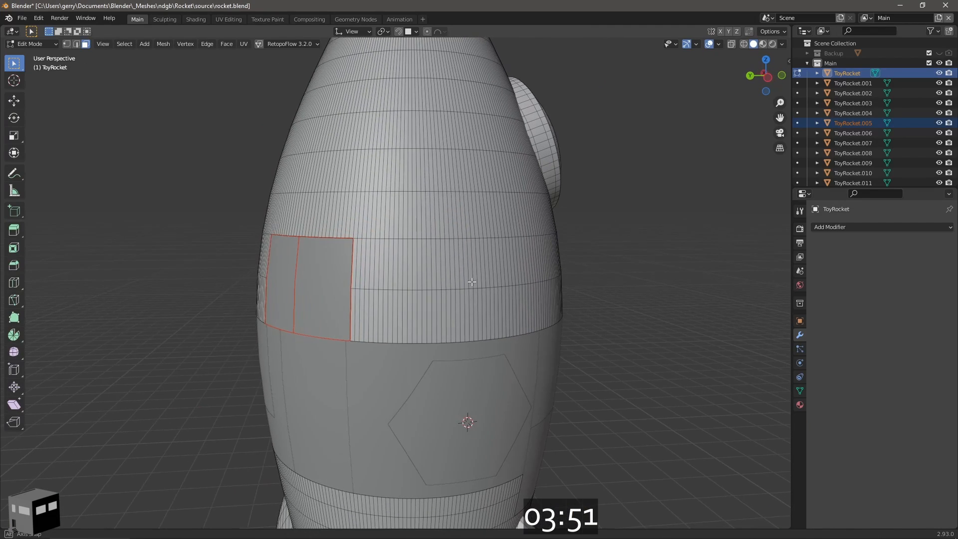
{"action": "key", "text": "c"}
{"action": "mouse_move", "coordinate": [472, 282]}
{"action": "left_mouse_down"}
{"action": "mouse_move", "coordinate": [496, 261]}
{"action": "mouse_move", "coordinate": [469, 265]}
{"action": "left_mouse_up"}
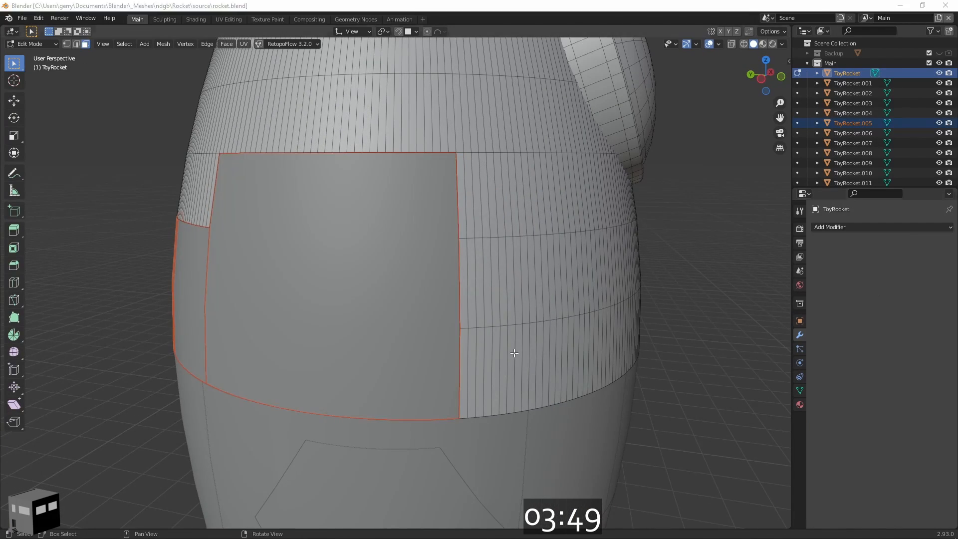
Separate a two-row block of faces above the hexagon band and the one-row strip running beneath the round porthole
{"action": "left_click_drag", "start_coordinate": [421, 232], "coordinate": [419, 299]}
{"action": "left_click_drag", "start_coordinate": [379, 271], "coordinate": [381, 264]}
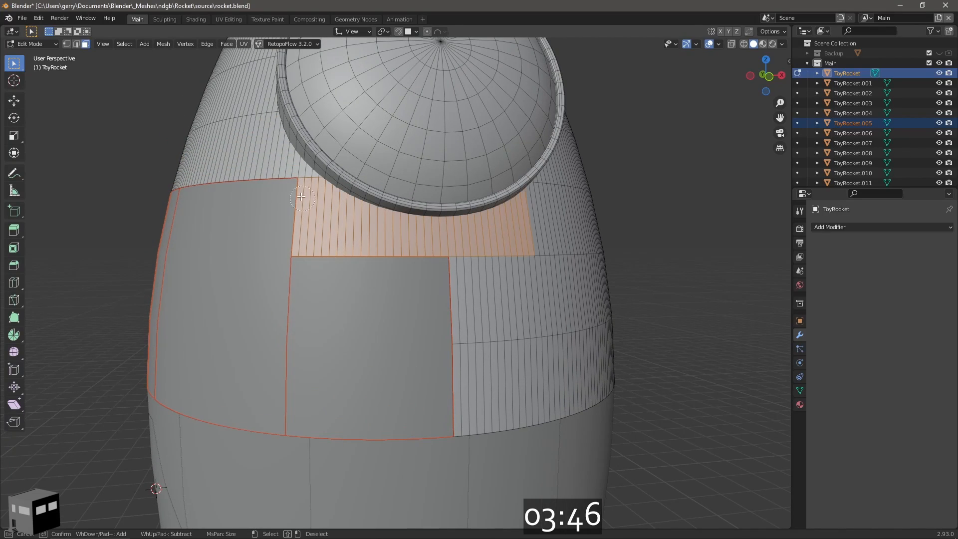
{"action": "middle_click_drag", "start_coordinate": [301, 197], "coordinate": [346, 205]}
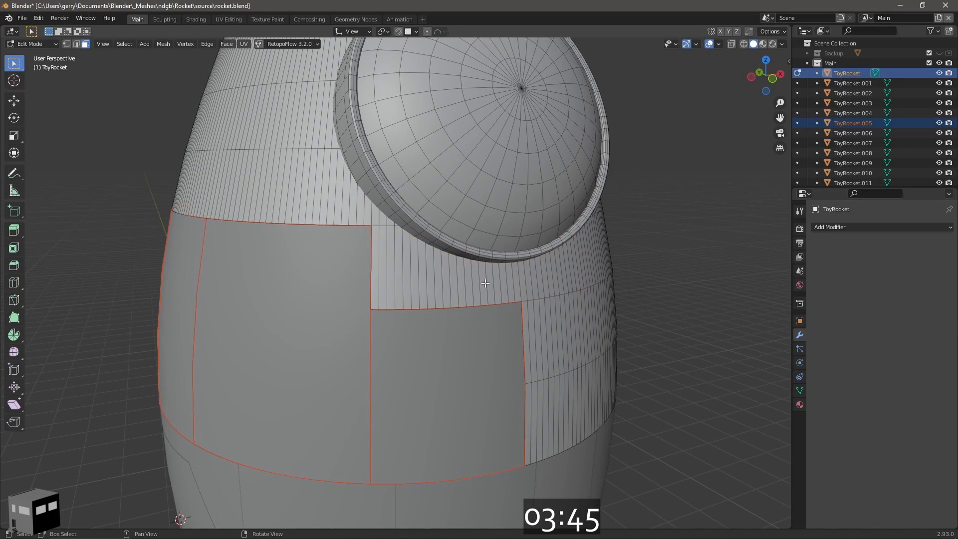
{"action": "left_click", "coordinate": [350, 291]}
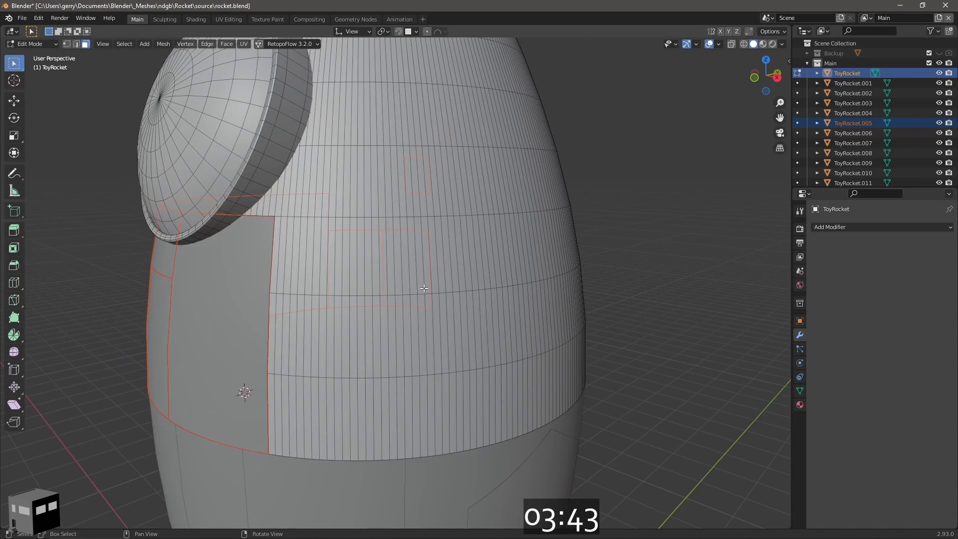
{"action": "left_click", "coordinate": [369, 320]}
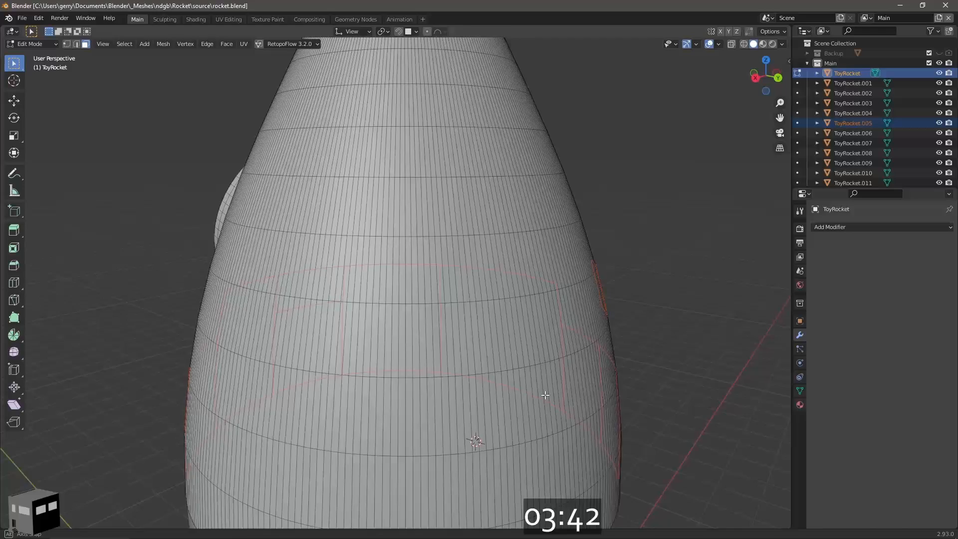
Add a Bezier circle at the 3D cursor on the blank side of the hull, align it to the view and scale it down
{"action": "middle_click_drag", "start_coordinate": [545, 396], "coordinate": [542, 397]}
{"action": "key", "text": "Tab"}
{"action": "right_click", "coordinate": [408, 245], "text": "shift"}
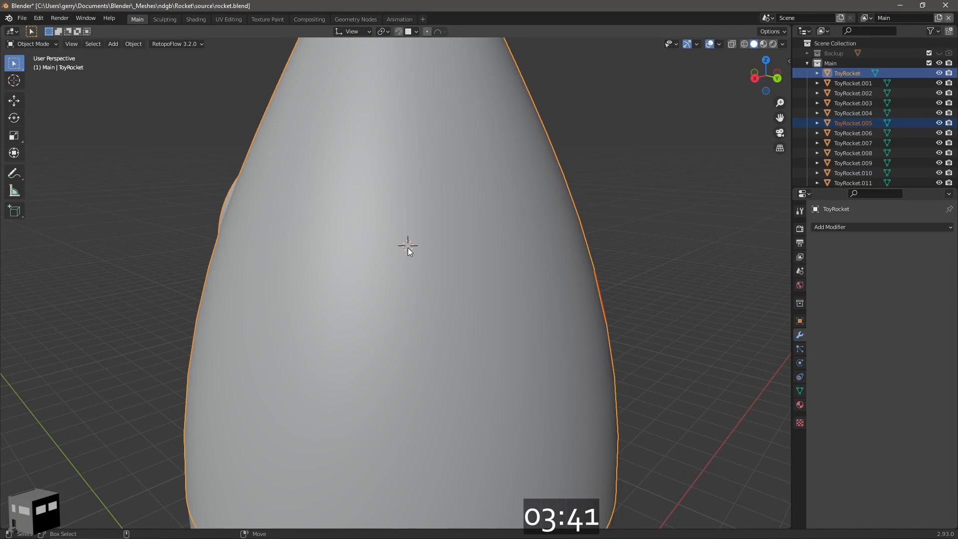
{"action": "key", "text": "shift+a"}
{"action": "left_click", "coordinate": [436, 274]}
{"action": "left_click", "coordinate": [128, 46]}
{"action": "mouse_move", "coordinate": [149, 56]}
{"action": "left_click", "coordinate": [260, 158]}
{"action": "key", "text": "s"}
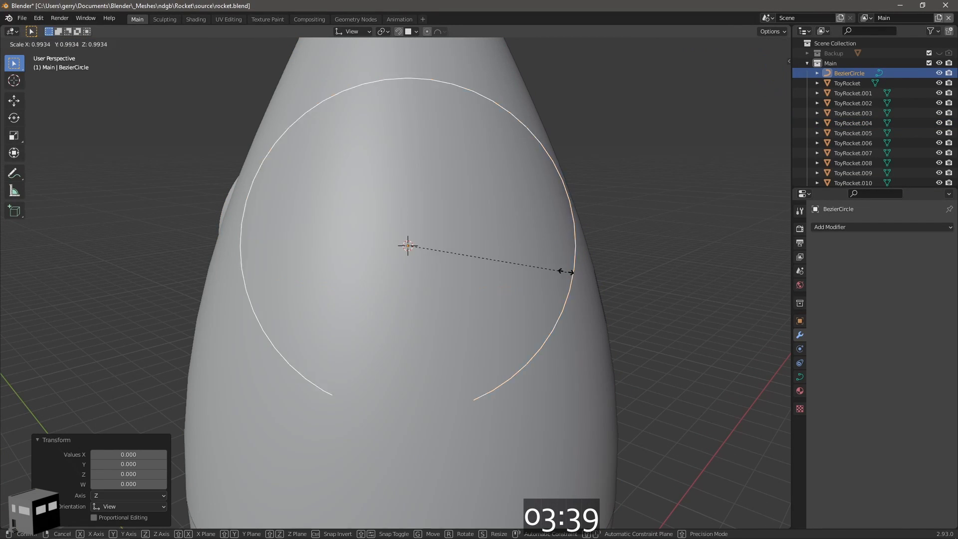
{"action": "left_click", "coordinate": [497, 260]}
Realign the Bezier circle to a lower-tilted view and knife-project it onto the ToyRocket body
{"action": "middle_click_drag", "start_coordinate": [415, 191], "coordinate": [417, 211]}
{"action": "left_click", "coordinate": [127, 46]}
{"action": "left_click", "coordinate": [260, 159]}
{"action": "left_click", "coordinate": [557, 290], "text": "shift"}
{"action": "key", "text": "Tab"}
{"action": "key", "text": "F3"}
{"action": "type", "text": "kni"}
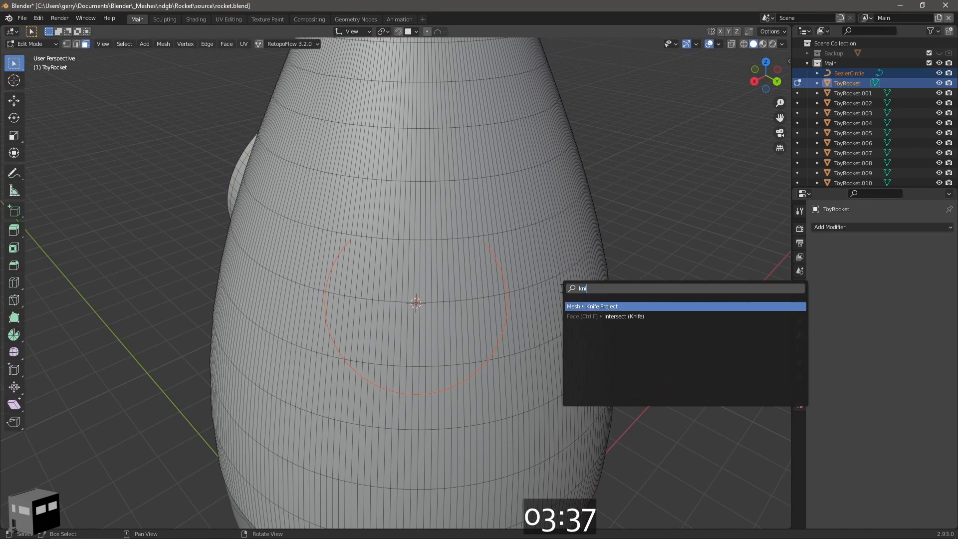
{"action": "key", "text": "Return"}
Delete the Bezier circle and separate the projected circular faces from the ToyRocket body
{"action": "key", "text": "Tab"}
{"action": "key", "text": "Delete"}
{"action": "left_click", "coordinate": [537, 335]}
{"action": "key", "text": "Tab"}
{"action": "key", "text": "p"}
{"action": "left_click", "coordinate": [519, 328]}
Select the rectangular block of hull faces surrounding the circular disc and separate it
{"action": "right_click_drag", "start_coordinate": [511, 325], "coordinate": [508, 305]}
{"action": "key", "text": "c"}
{"action": "left_click_drag", "start_coordinate": [496, 332], "coordinate": [493, 333]}
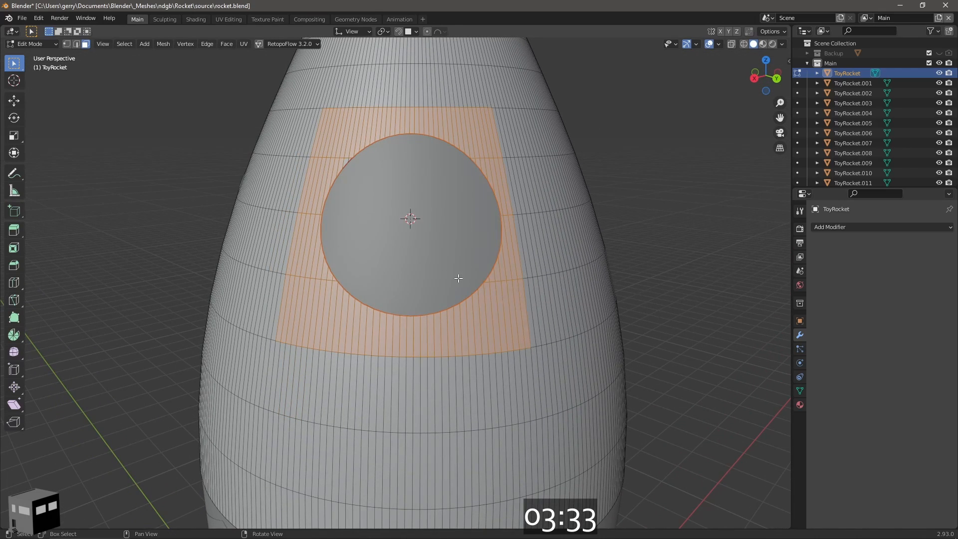
{"action": "key", "text": "p"}
{"action": "left_click", "coordinate": [393, 226]}
{"action": "mouse_move", "coordinate": [459, 279]}
{"action": "right_mouse_down"}
{"action": "mouse_move", "coordinate": [485, 282]}
{"action": "mouse_move", "coordinate": [413, 294]}
{"action": "right_mouse_up"}
{"action": "key", "text": "ctrl+z"}
{"action": "key", "text": "p"}
{"action": "left_click", "coordinate": [394, 227]}
{"action": "key", "text": "Tab"}
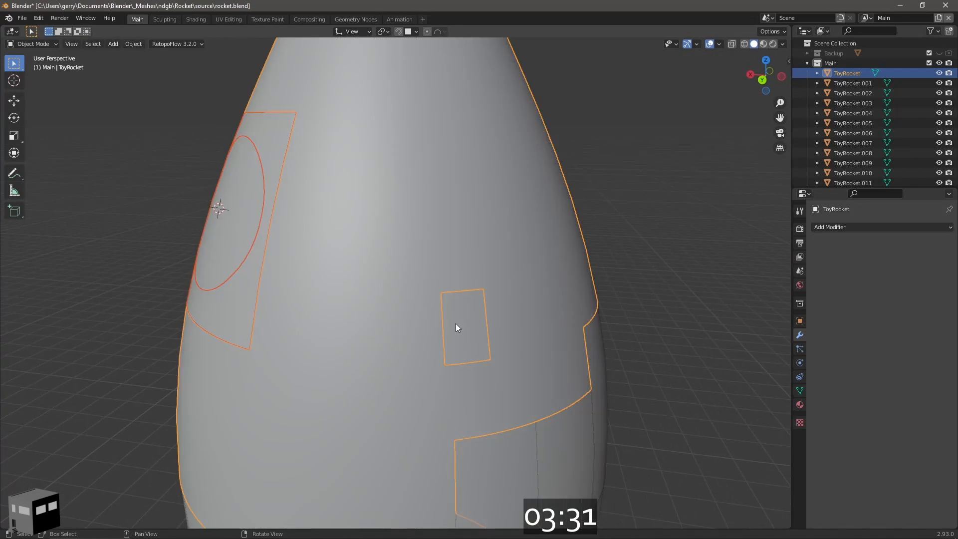
Join the small isolated rectangular panel with the main hull and merge the combined mesh's vertices by distance
{"action": "left_click", "coordinate": [456, 323]}
{"action": "right_click_drag", "start_coordinate": [456, 324], "coordinate": [430, 328]}
{"action": "scroll", "coordinate": [382, 333], "scroll_direction": "up", "scroll_amount": 2}
{"action": "key", "text": "Tab"}
{"action": "key", "text": "Tab"}
{"action": "left_click", "coordinate": [405, 344]}
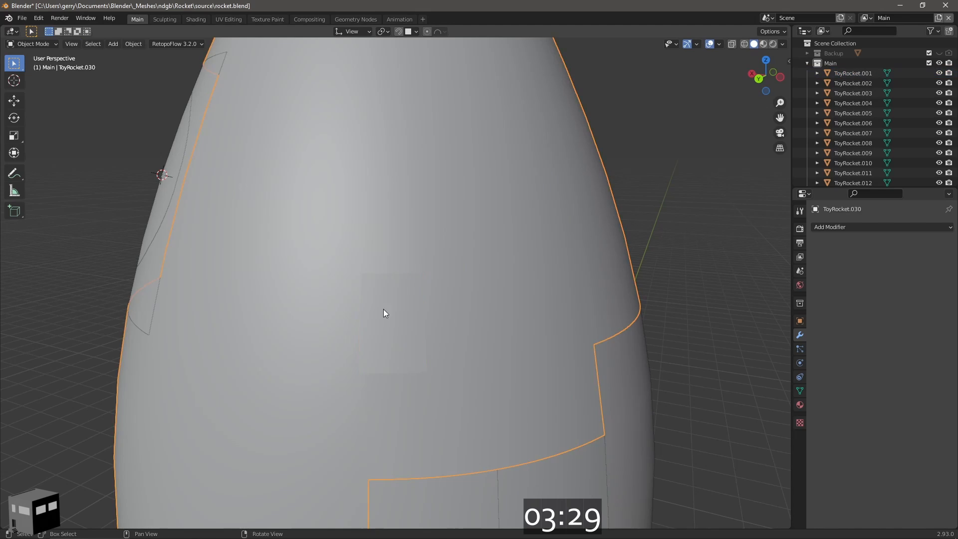
{"action": "key", "text": "Tab"}
From ToyRocket.030, separate a two-row rectangular block and the stepped block of faces wrapping around it
{"action": "key", "text": "c"}
{"action": "right_click_drag", "start_coordinate": [287, 335], "coordinate": [271, 337]}
{"action": "key", "text": "c"}
{"action": "left_click_drag", "start_coordinate": [373, 427], "coordinate": [481, 428]}
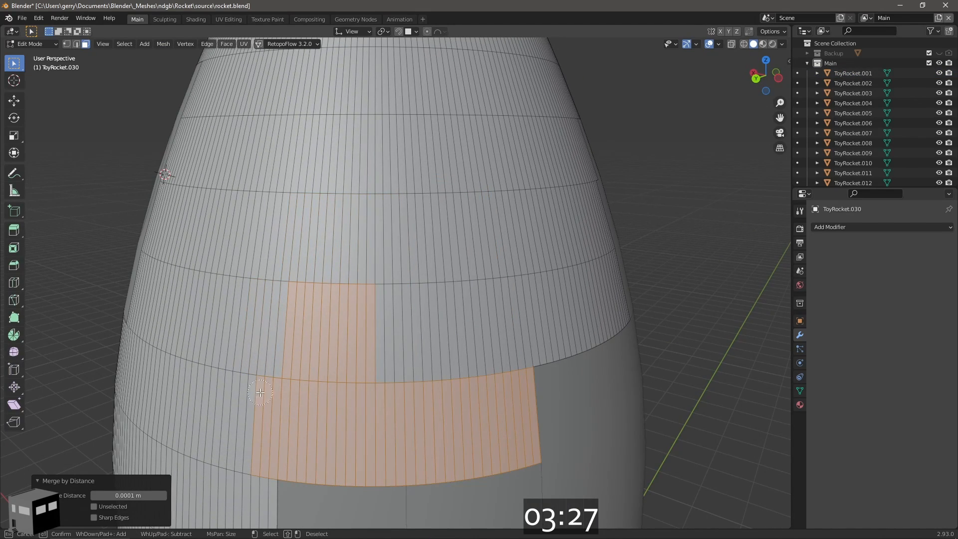
{"action": "middle_click_drag", "start_coordinate": [473, 331], "coordinate": [513, 253]}
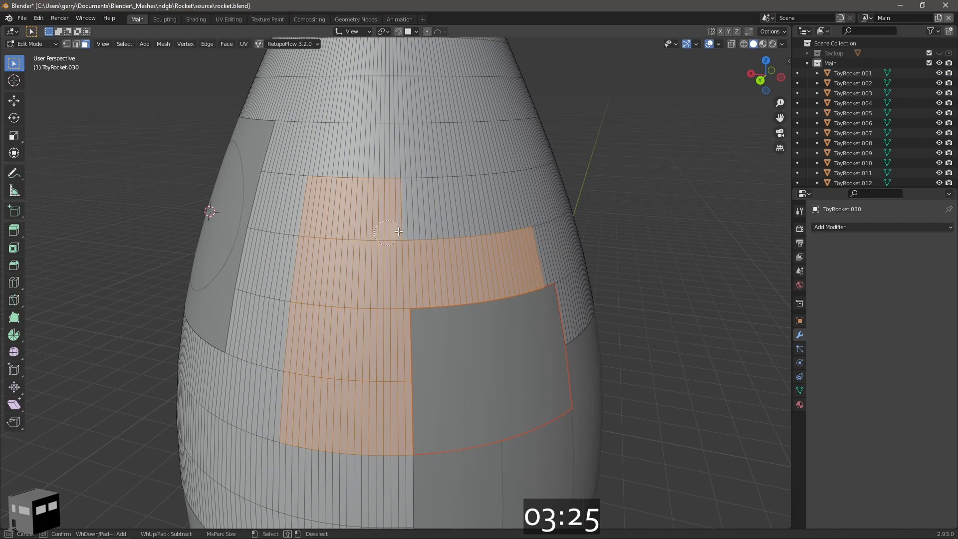
{"action": "left_click", "coordinate": [538, 269]}
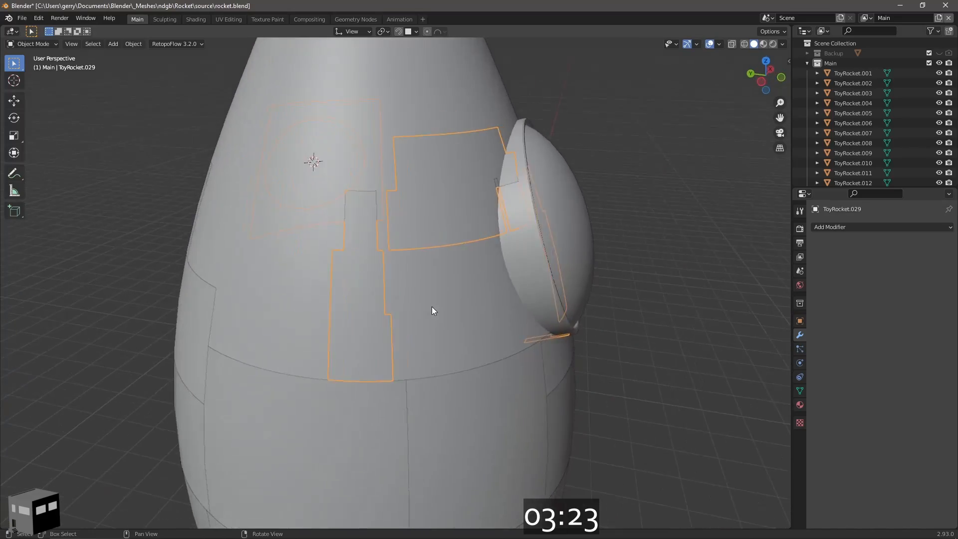
In ToyRocket.029, separate the stray face fragments lying near the round porthole
{"action": "key", "text": "ctrl+l"}
{"action": "key", "text": "shift+z"}
{"action": "mouse_move", "coordinate": [503, 260]}
{"action": "right_mouse_down"}
{"action": "mouse_move", "coordinate": [464, 267]}
{"action": "mouse_move", "coordinate": [469, 278]}
{"action": "right_mouse_up"}
{"action": "key", "text": "shift+z"}
{"action": "key", "text": "p"}
{"action": "left_click", "coordinate": [424, 325]}
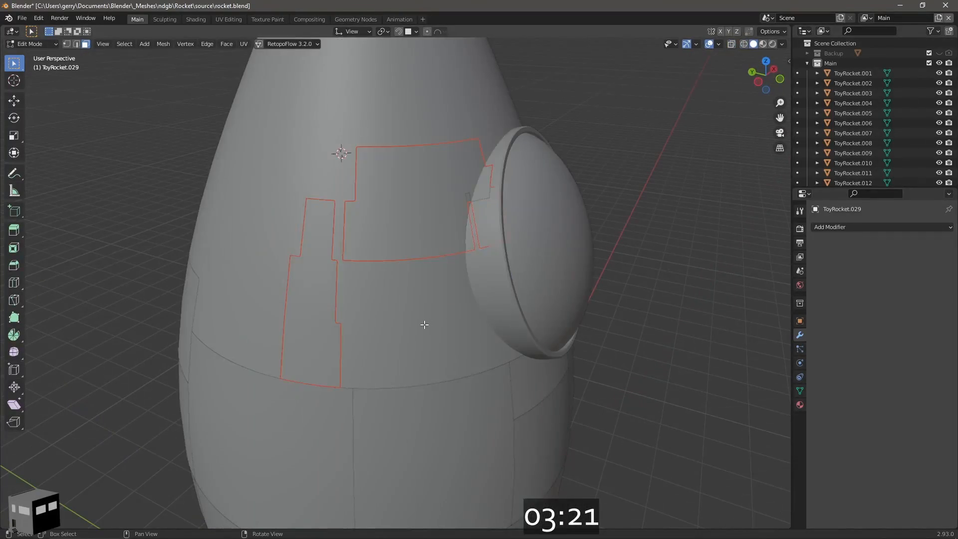
Join the separated fragments with the main hull and merge the combined mesh's vertices by distance
{"action": "key", "text": "Tab"}
{"action": "left_click", "coordinate": [313, 283]}
{"action": "key", "text": "Tab"}
{"action": "key", "text": "a"}
{"action": "left_click", "coordinate": [164, 43]}
{"action": "left_click", "coordinate": [264, 341]}
{"action": "key", "text": "Tab"}
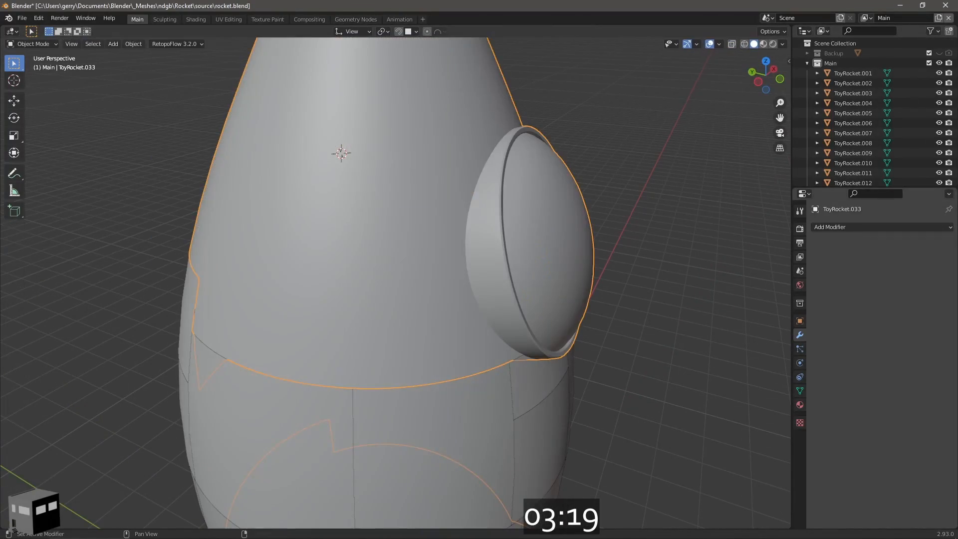
On ToyRocket.033, select the block of faces beside and partly behind the round porthole and separate it
{"action": "key", "text": "Tab"}
{"action": "left_click", "coordinate": [365, 264]}
{"action": "mouse_move", "coordinate": [394, 275]}
{"action": "right_mouse_down"}
{"action": "mouse_move", "coordinate": [363, 268]}
{"action": "mouse_move", "coordinate": [352, 235]}
{"action": "right_mouse_up"}
{"action": "key", "text": "c"}
{"action": "mouse_move", "coordinate": [471, 242]}
{"action": "left_mouse_down"}
{"action": "mouse_move", "coordinate": [451, 250]}
{"action": "mouse_move", "coordinate": [365, 227]}
{"action": "left_mouse_up"}
{"action": "right_click_drag", "start_coordinate": [365, 227], "coordinate": [372, 279]}
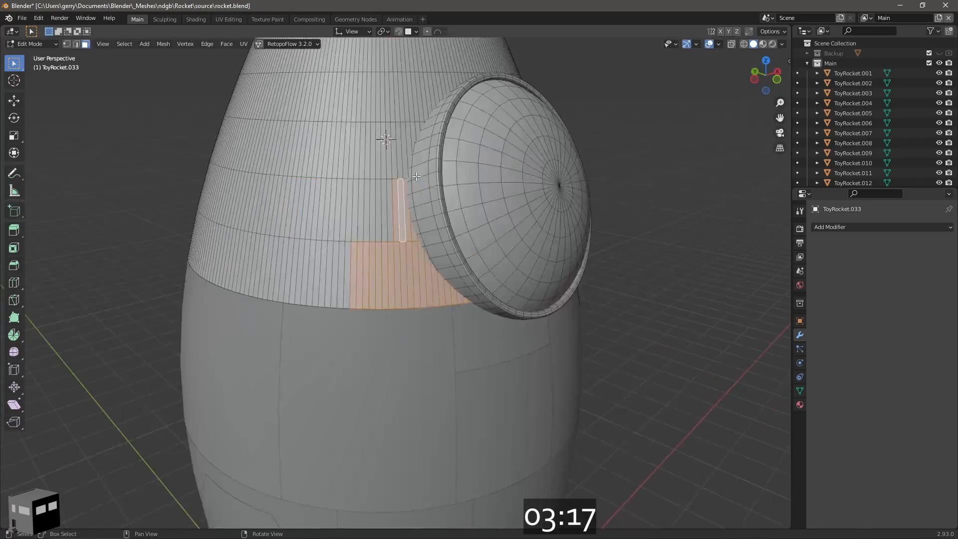
{"action": "scroll", "coordinate": [400, 240], "scroll_direction": "up", "scroll_amount": 5}
{"action": "left_click", "coordinate": [433, 280], "text": "shift"}
{"action": "left_click", "coordinate": [443, 149], "text": "shift"}
{"action": "left_click_drag", "start_coordinate": [407, 113], "coordinate": [349, 299]}
{"action": "key", "text": "Escape"}
{"action": "scroll", "coordinate": [308, 310], "scroll_direction": "down", "scroll_amount": 5}
{"action": "key", "text": "p"}
Separate the one-row strip of faces beneath the rectangular panel that surrounds the circular disc
{"action": "right_click_drag", "start_coordinate": [308, 310], "coordinate": [537, 263]}
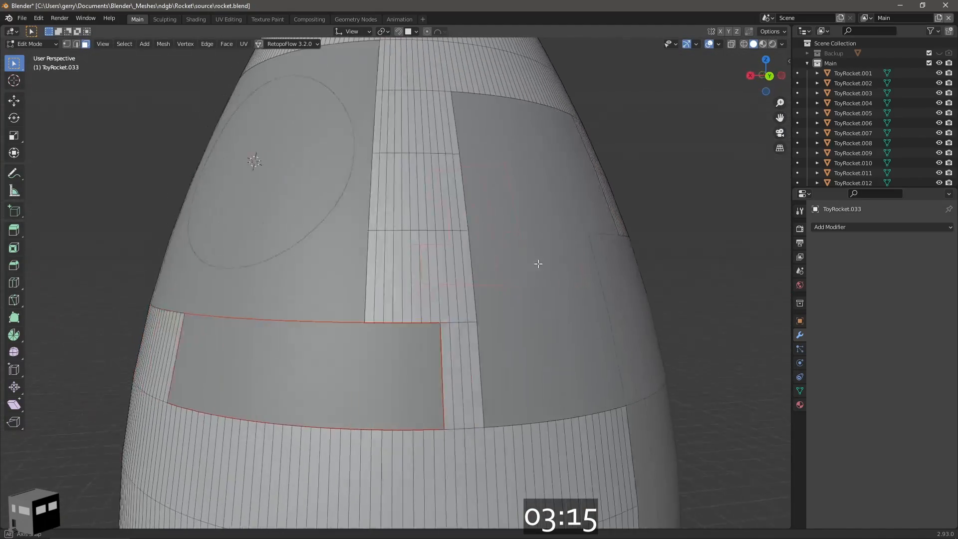
{"action": "left_click_drag", "start_coordinate": [215, 344], "coordinate": [280, 353]}
{"action": "key", "text": "p"}
Select the block of faces reaching over the top of the round porthole, separate it and save the file
{"action": "mouse_move", "coordinate": [280, 353]}
{"action": "right_mouse_down"}
{"action": "mouse_move", "coordinate": [338, 356]}
{"action": "mouse_move", "coordinate": [387, 237]}
{"action": "right_mouse_up"}
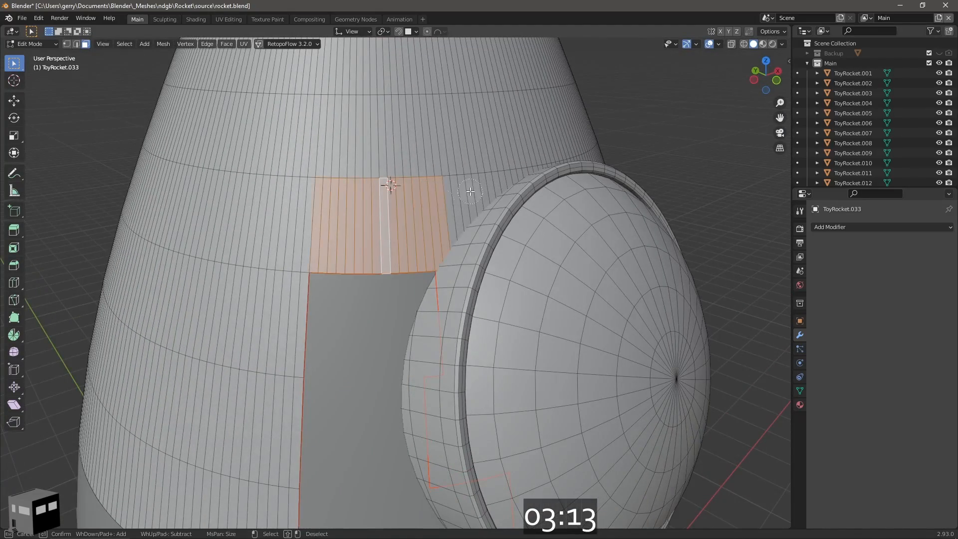
{"action": "left_click_drag", "start_coordinate": [470, 192], "coordinate": [499, 189]}
{"action": "right_click_drag", "start_coordinate": [499, 189], "coordinate": [300, 230]}
{"action": "left_click_drag", "start_coordinate": [300, 229], "coordinate": [564, 210]}
{"action": "mouse_move", "coordinate": [564, 209]}
{"action": "right_mouse_down"}
{"action": "mouse_move", "coordinate": [524, 182]}
{"action": "mouse_move", "coordinate": [486, 209]}
{"action": "right_mouse_up"}
{"action": "left_click_drag", "start_coordinate": [487, 209], "coordinate": [454, 208]}
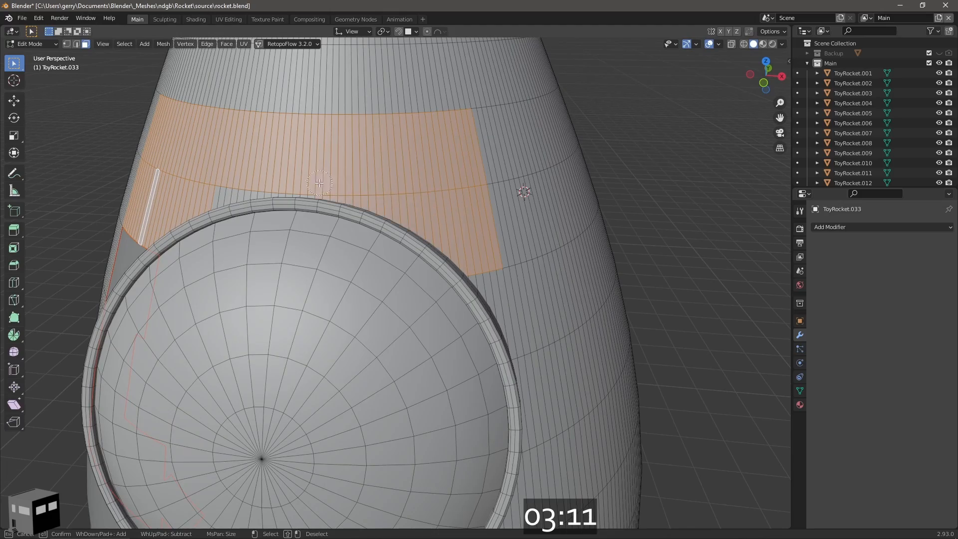
{"action": "middle_click_drag", "start_coordinate": [320, 183], "coordinate": [325, 227]}
{"action": "left_click_drag", "start_coordinate": [172, 206], "coordinate": [239, 202]}
{"action": "middle_click_drag", "start_coordinate": [325, 227], "coordinate": [399, 278]}
{"action": "key", "text": "Escape"}
{"action": "key", "text": "p"}
{"action": "scroll", "coordinate": [400, 278], "scroll_direction": "down", "scroll_amount": 5}
{"action": "middle_click_drag", "start_coordinate": [541, 250], "coordinate": [648, 240]}
{"action": "key", "text": "ctrl+s"}
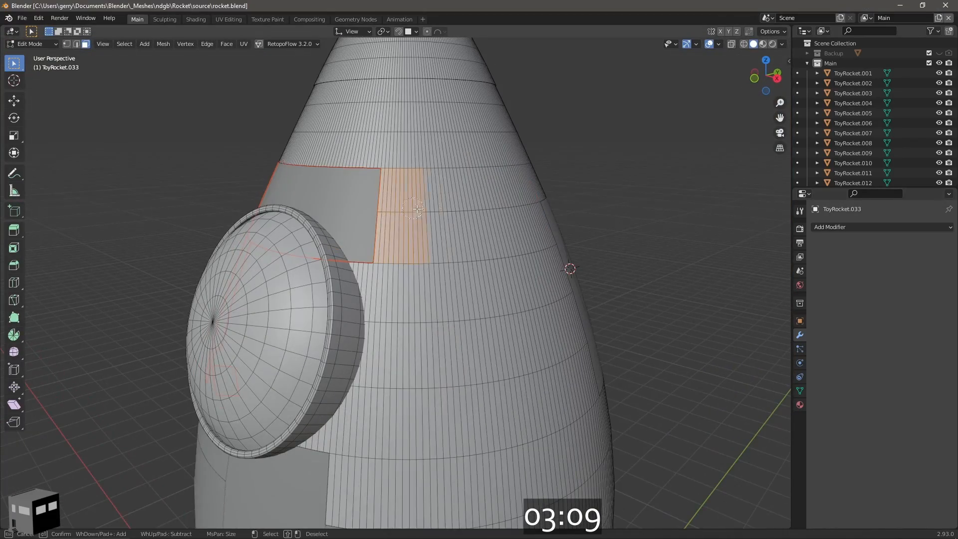
Separate a narrow two-row block next to the panel above the porthole and the two-row block beneath it, beside the porthole
{"action": "key", "text": "c"}
{"action": "mouse_move", "coordinate": [380, 235]}
{"action": "middle_mouse_down"}
{"action": "mouse_move", "coordinate": [404, 242]}
{"action": "mouse_move", "coordinate": [362, 227]}
{"action": "middle_mouse_up"}
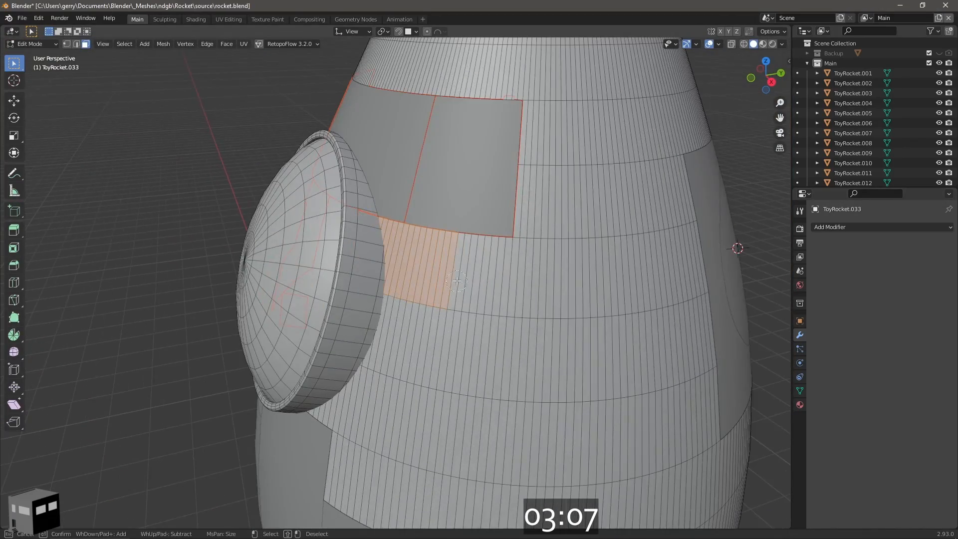
{"action": "left_click_drag", "start_coordinate": [462, 267], "coordinate": [509, 274]}
{"action": "middle_click_drag", "start_coordinate": [524, 292], "coordinate": [542, 275]}
{"action": "key", "text": "Escape"}
{"action": "scroll", "coordinate": [474, 332], "scroll_direction": "up", "scroll_amount": 5}
{"action": "middle_click_drag", "start_coordinate": [473, 332], "coordinate": [598, 235]}
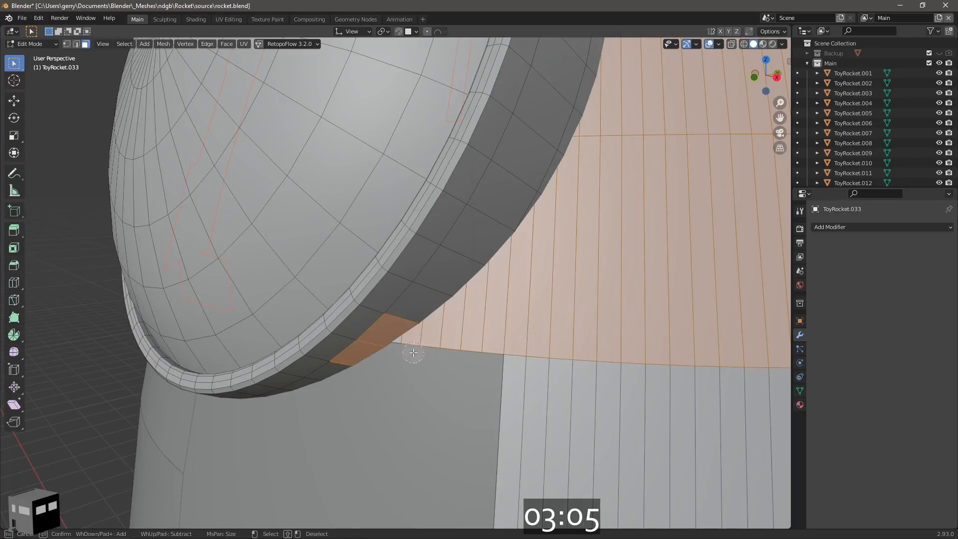
{"action": "scroll", "coordinate": [414, 352], "scroll_direction": "down", "scroll_amount": 7}
{"action": "mouse_move", "coordinate": [414, 353]}
{"action": "middle_mouse_down"}
{"action": "mouse_move", "coordinate": [554, 339]}
{"action": "mouse_move", "coordinate": [419, 330]}
{"action": "middle_mouse_up"}
{"action": "key", "text": "ctrl+x"}
Select an L-shaped block of faces below the panel beside the porthole and separate it
{"action": "scroll", "coordinate": [484, 290], "scroll_direction": "up", "scroll_amount": 3}
{"action": "middle_click_drag", "start_coordinate": [559, 364], "coordinate": [507, 295], "text": "shift"}
{"action": "key", "text": "c"}
{"action": "left_click_drag", "start_coordinate": [526, 295], "coordinate": [371, 293]}
{"action": "middle_click_drag", "start_coordinate": [539, 300], "coordinate": [507, 310]}
{"action": "left_click_drag", "start_coordinate": [507, 310], "coordinate": [531, 307]}
{"action": "middle_click_drag", "start_coordinate": [531, 349], "coordinate": [501, 227], "text": "shift"}
{"action": "left_click_drag", "start_coordinate": [459, 257], "coordinate": [482, 255]}
{"action": "left_click_drag", "start_coordinate": [500, 348], "coordinate": [534, 349]}
{"action": "key", "text": "Escape"}
{"action": "key", "text": "ctrl+x"}
{"action": "scroll", "coordinate": [475, 300], "scroll_direction": "down", "scroll_amount": 4}
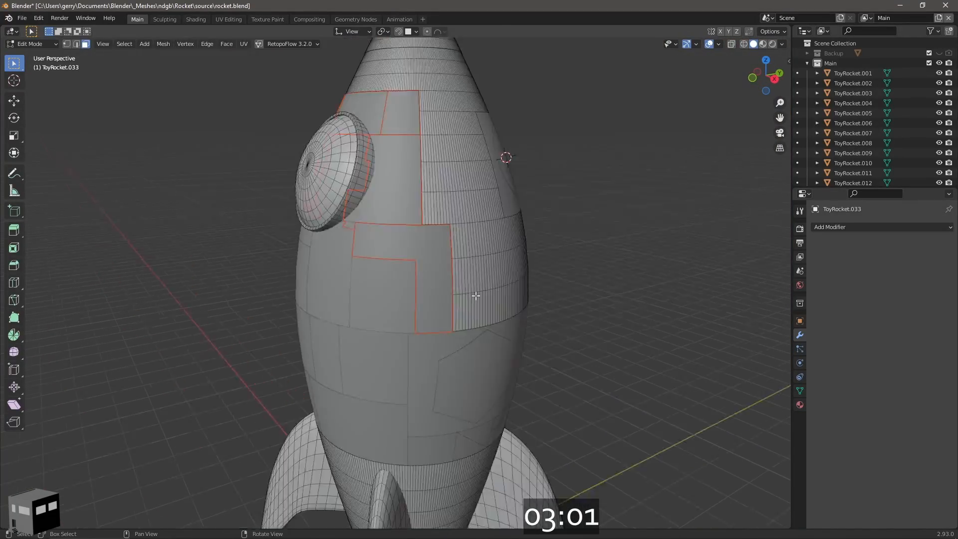
In ToyRocket.035, separate the narrow strip three faces wide and two rows high
{"action": "middle_click_drag", "start_coordinate": [475, 299], "coordinate": [254, 284]}
{"action": "key", "text": "Tab"}
{"action": "left_click", "coordinate": [409, 266]}
{"action": "scroll", "coordinate": [478, 274], "scroll_direction": "up", "scroll_amount": 3}
{"action": "key", "text": "Tab"}
{"action": "key", "text": "p"}
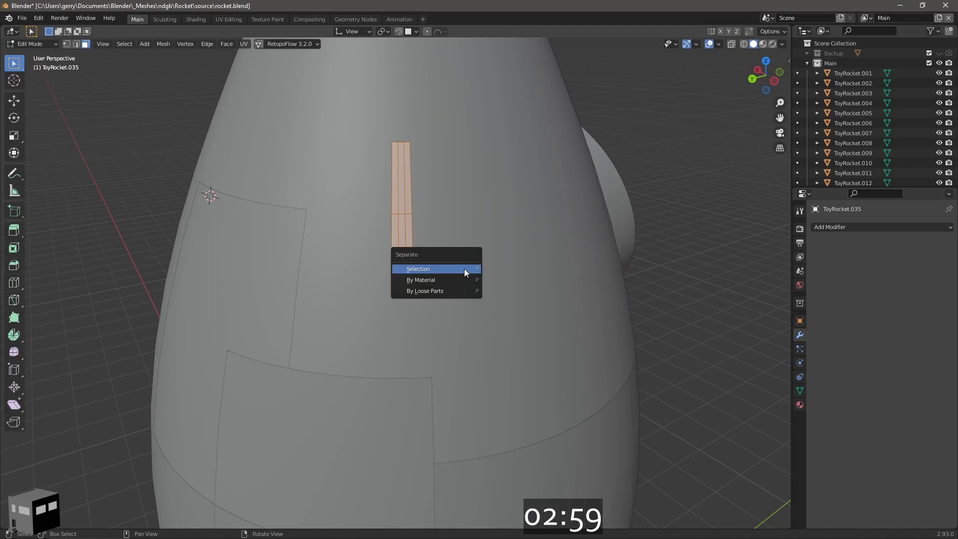
{"action": "left_click", "coordinate": [465, 269]}
Join the narrow strip with the surrounding hull and merge the combined mesh's vertices by distance
{"action": "key", "text": "Tab"}
{"action": "left_click", "coordinate": [439, 256], "text": "shift"}
{"action": "key", "text": "ctrl+j"}
{"action": "key", "text": "Tab"}
{"action": "key", "text": "a"}
{"action": "left_click", "coordinate": [163, 44]}
{"action": "mouse_move", "coordinate": [193, 262]}
{"action": "left_click", "coordinate": [279, 340]}
Separate the remaining ToyRocket.033 faces below the nose section into neighbouring rectangular blocks
{"action": "scroll", "coordinate": [349, 299], "scroll_direction": "down", "scroll_amount": 4}
{"action": "mouse_move", "coordinate": [449, 299]}
{"action": "middle_mouse_down"}
{"action": "mouse_move", "coordinate": [299, 295]}
{"action": "mouse_move", "coordinate": [429, 292]}
{"action": "middle_mouse_up"}
{"action": "scroll", "coordinate": [389, 295], "scroll_direction": "up", "scroll_amount": 4}
{"action": "left_click", "coordinate": [374, 295]}
{"action": "key", "text": "c"}
{"action": "left_click_drag", "start_coordinate": [456, 300], "coordinate": [388, 265]}
{"action": "left_click", "coordinate": [423, 268]}
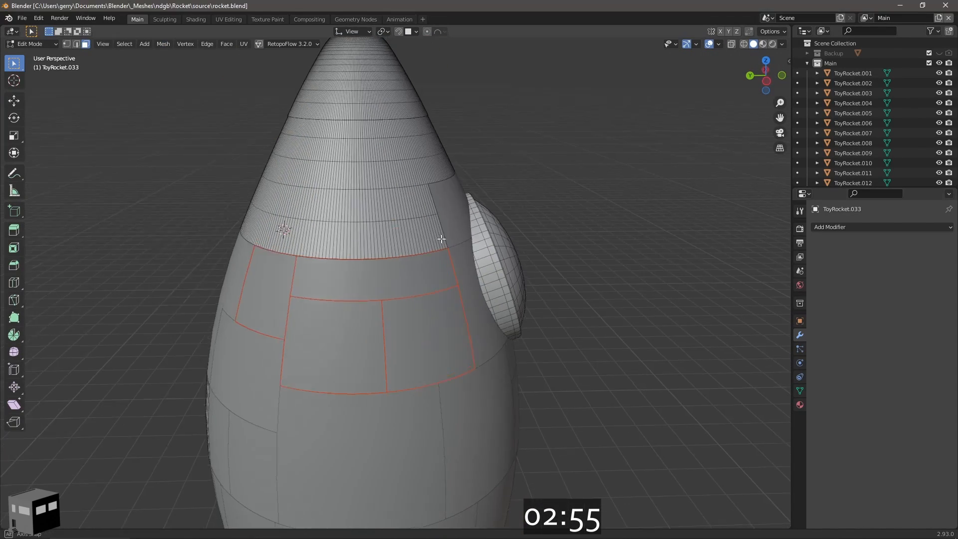
Knife a diagonal from the upper corner of the over-porthole panel to the nose section's lower edge and separate the triangle beneath it
{"action": "scroll", "coordinate": [443, 239], "scroll_direction": "up", "scroll_amount": 3}
{"action": "key", "text": "k"}
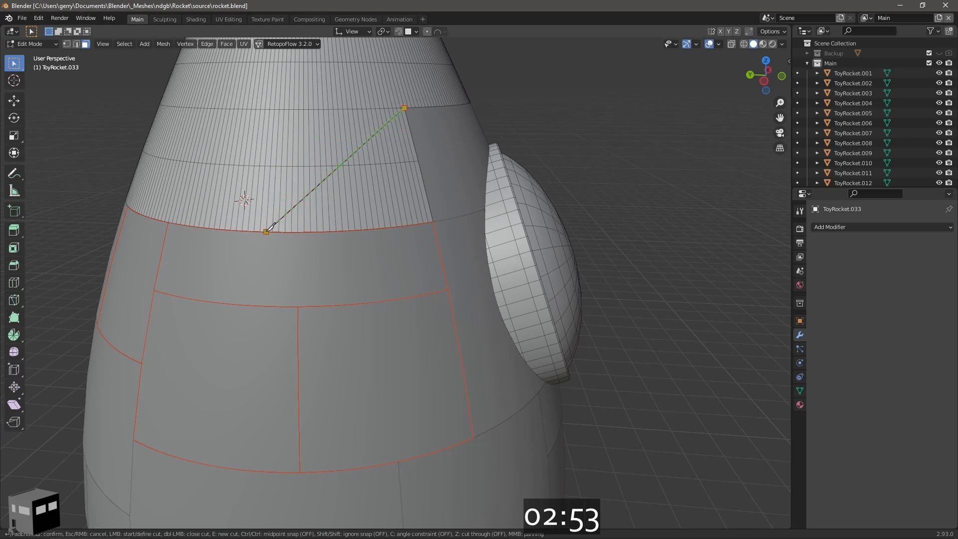
{"action": "key", "text": "Return"}
{"action": "scroll", "coordinate": [387, 213], "scroll_direction": "up", "scroll_amount": 2}
{"action": "scroll", "coordinate": [363, 180], "scroll_direction": "up", "scroll_amount": 2}
{"action": "left_click_drag", "start_coordinate": [474, 239], "coordinate": [365, 270]}
{"action": "scroll", "coordinate": [365, 270], "scroll_direction": "down", "scroll_amount": 6}
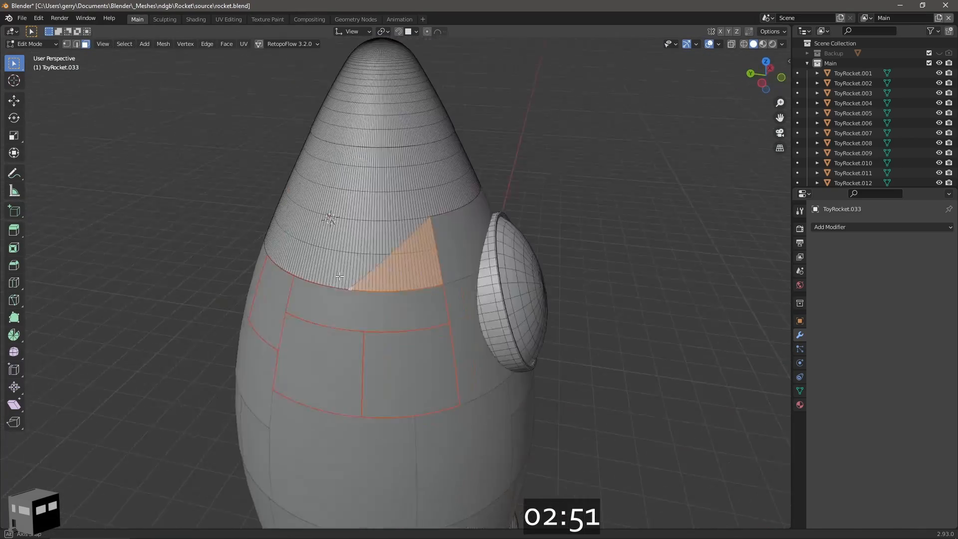
{"action": "key", "text": "p"}
Separate the matching triangle of faces on the other side of the diagonal cut, completing a two-row rectangle
{"action": "scroll", "coordinate": [473, 227], "scroll_direction": "up", "scroll_amount": 3}
{"action": "scroll", "coordinate": [423, 248], "scroll_direction": "up", "scroll_amount": 2}
{"action": "left_click_drag", "start_coordinate": [422, 279], "coordinate": [459, 253]}
{"action": "left_click_drag", "start_coordinate": [596, 154], "coordinate": [539, 145], "text": "shift"}
{"action": "key", "text": "p"}
{"action": "scroll", "coordinate": [606, 280], "scroll_direction": "down", "scroll_amount": 2}
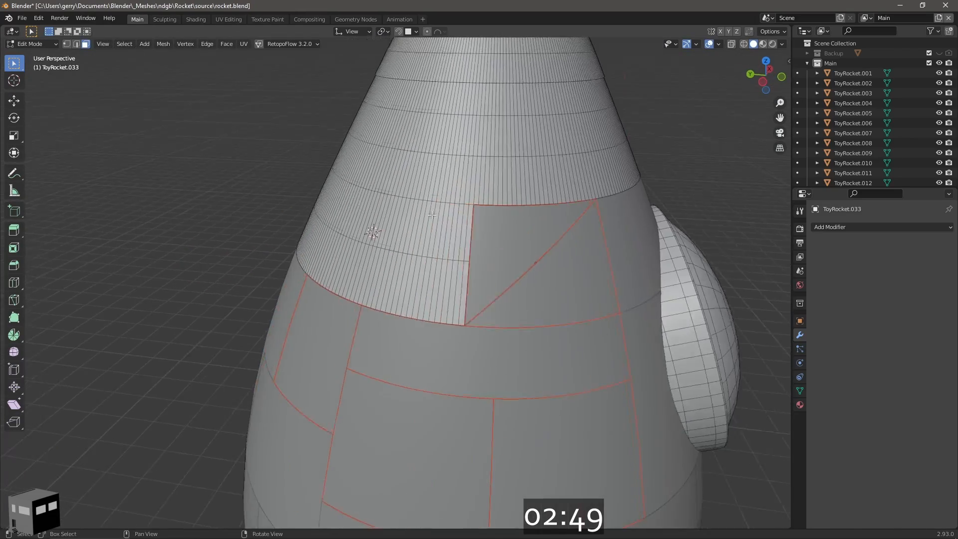
Separate a small one-row block of faces beside the diagonally split panels, along the nose section's lower edge
{"action": "scroll", "coordinate": [529, 310], "scroll_direction": "up", "scroll_amount": 2}
{"action": "right_click_drag", "start_coordinate": [519, 324], "coordinate": [544, 319]}
{"action": "left_click_drag", "start_coordinate": [531, 319], "coordinate": [466, 320]}
{"action": "key", "text": "p"}
{"action": "right_click_drag", "start_coordinate": [462, 309], "coordinate": [499, 298]}
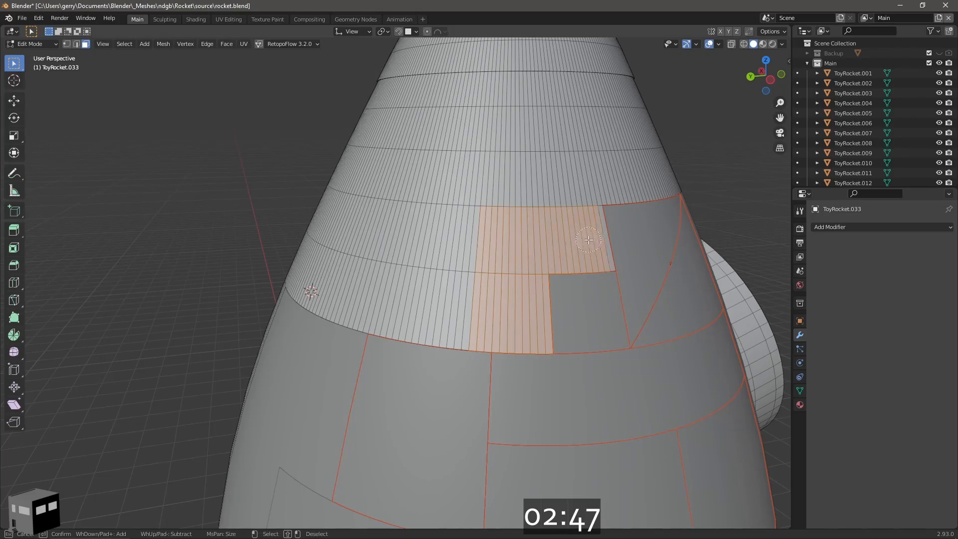
Separate the L-shaped two-row block beside the small one-row panel, plus the next block of faces around the body
{"action": "left_click_drag", "start_coordinate": [589, 241], "coordinate": [599, 245]}
{"action": "key", "text": "p"}
{"action": "middle_click_drag", "start_coordinate": [519, 279], "coordinate": [561, 288]}
{"action": "mouse_move", "coordinate": [344, 284]}
{"action": "middle_mouse_down"}
{"action": "mouse_move", "coordinate": [449, 280]}
{"action": "mouse_move", "coordinate": [350, 274]}
{"action": "middle_mouse_up"}
{"action": "left_click_drag", "start_coordinate": [360, 199], "coordinate": [424, 279]}
{"action": "key", "text": "p"}
Separate the vertical strip beside the circular porthole's panel into an upper and a lower block, and save the file
{"action": "middle_click_drag", "start_coordinate": [349, 250], "coordinate": [436, 248]}
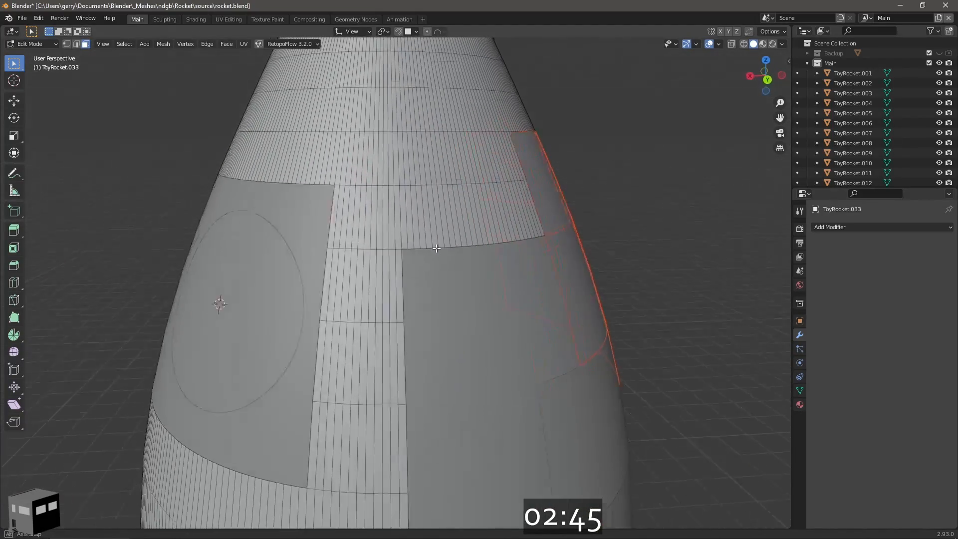
{"action": "key", "text": "p"}
{"action": "middle_click_drag", "start_coordinate": [399, 352], "coordinate": [400, 322]}
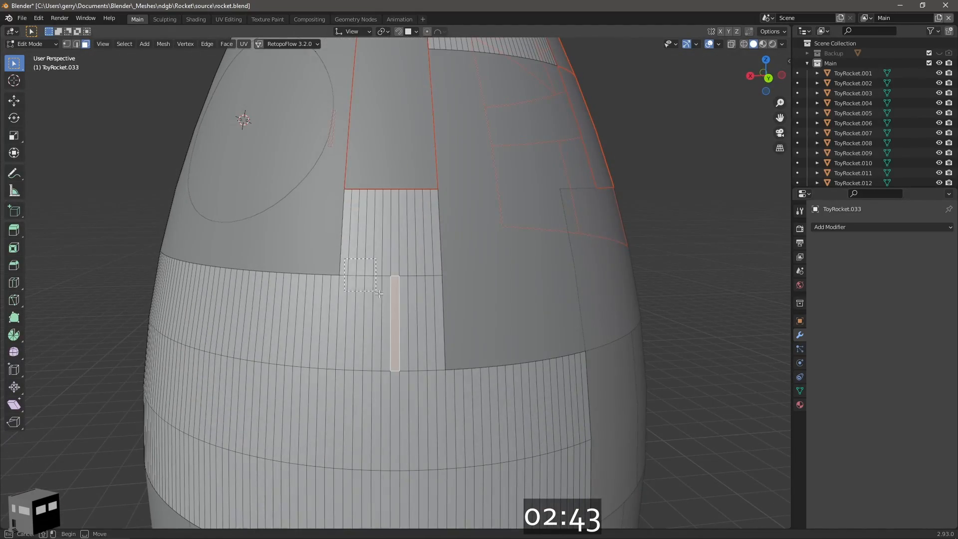
{"action": "left_click_drag", "start_coordinate": [379, 294], "coordinate": [433, 339]}
{"action": "scroll", "coordinate": [427, 339], "scroll_direction": "up", "scroll_amount": 2}
{"action": "key", "text": "p"}
{"action": "scroll", "coordinate": [424, 340], "scroll_direction": "down", "scroll_amount": 5}
{"action": "middle_click_drag", "start_coordinate": [424, 340], "coordinate": [430, 320]}
{"action": "key", "text": "ctrl+s"}
Separate the faces below the vertical strip into a rectangular block and a neighbouring two-row rectangle under the circular porthole's panel
{"action": "mouse_move", "coordinate": [346, 307]}
{"action": "left_mouse_down"}
{"action": "mouse_move", "coordinate": [438, 371]}
{"action": "mouse_move", "coordinate": [518, 381]}
{"action": "left_mouse_up"}
{"action": "right_click_drag", "start_coordinate": [499, 372], "coordinate": [539, 372]}
{"action": "key", "text": "p"}
{"action": "scroll", "coordinate": [479, 350], "scroll_direction": "up", "scroll_amount": 2}
{"action": "mouse_move", "coordinate": [459, 295]}
{"action": "left_mouse_down"}
{"action": "mouse_move", "coordinate": [408, 343]}
{"action": "mouse_move", "coordinate": [473, 352]}
{"action": "left_mouse_up"}
{"action": "key", "text": "p"}
{"action": "middle_click_drag", "start_coordinate": [428, 426], "coordinate": [432, 361]}
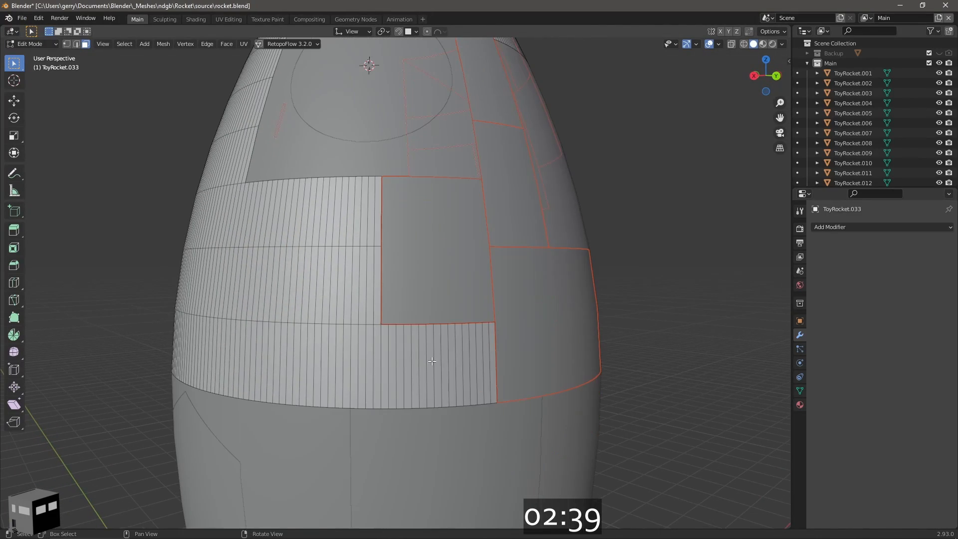
Separate the bottom-row block beneath the two-row rectangle and a small rectangle in the middle row beside it
{"action": "right_click_drag", "start_coordinate": [400, 361], "coordinate": [442, 355]}
{"action": "left_click_drag", "start_coordinate": [389, 333], "coordinate": [447, 272]}
{"action": "key", "text": "p"}
{"action": "scroll", "coordinate": [449, 320], "scroll_direction": "down", "scroll_amount": 4}
{"action": "mouse_move", "coordinate": [449, 325]}
{"action": "right_mouse_down"}
{"action": "mouse_move", "coordinate": [554, 345]}
{"action": "mouse_move", "coordinate": [454, 330]}
{"action": "right_mouse_up"}
{"action": "scroll", "coordinate": [429, 299], "scroll_direction": "up", "scroll_amount": 4}
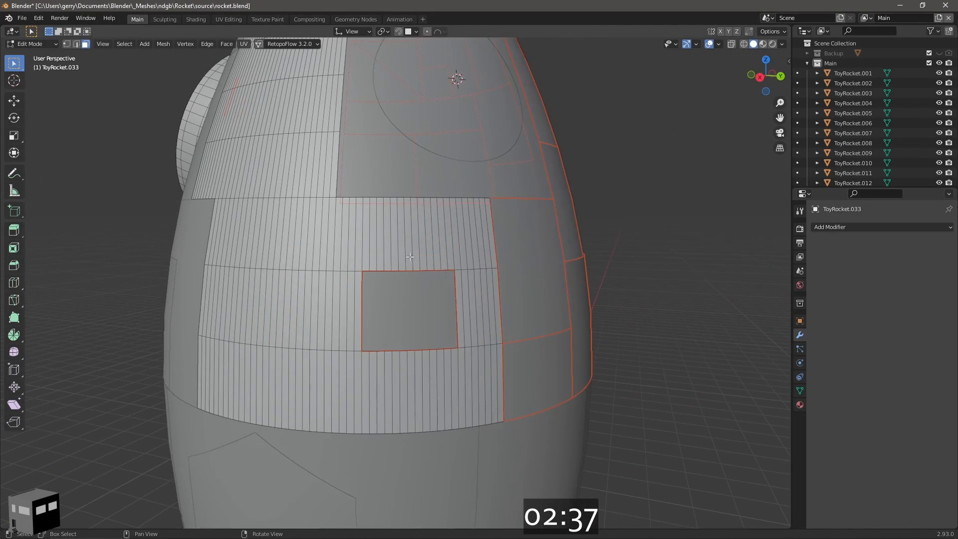
Separate the three-row faces framing the small rectangle and the remaining three-row block next to them
{"action": "left_click", "coordinate": [480, 313]}
{"action": "middle_click_drag", "start_coordinate": [449, 300], "coordinate": [387, 268]}
{"action": "key", "text": "c"}
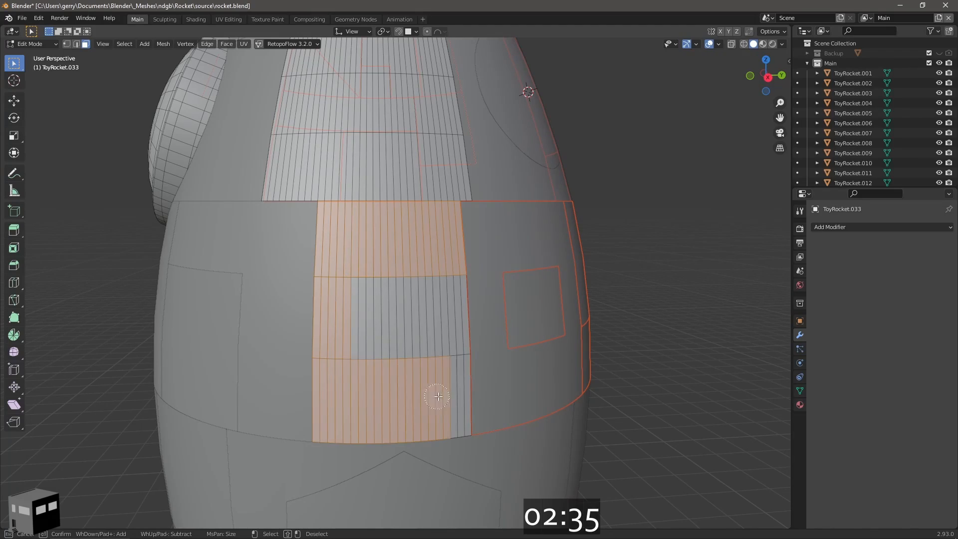
{"action": "left_click_drag", "start_coordinate": [438, 397], "coordinate": [462, 320]}
{"action": "key", "text": "p"}
{"action": "middle_click_drag", "start_coordinate": [363, 323], "coordinate": [549, 325]}
Examine the faces of ToyRocket.029 near the domed porthole in Edit Mode and return to editing ToyRocket.033
{"action": "key", "text": "Tab"}
{"action": "left_click", "coordinate": [332, 310]}
{"action": "middle_click_drag", "start_coordinate": [331, 309], "coordinate": [406, 296]}
{"action": "key", "text": "Tab"}
{"action": "middle_click_drag", "start_coordinate": [504, 279], "coordinate": [442, 292]}
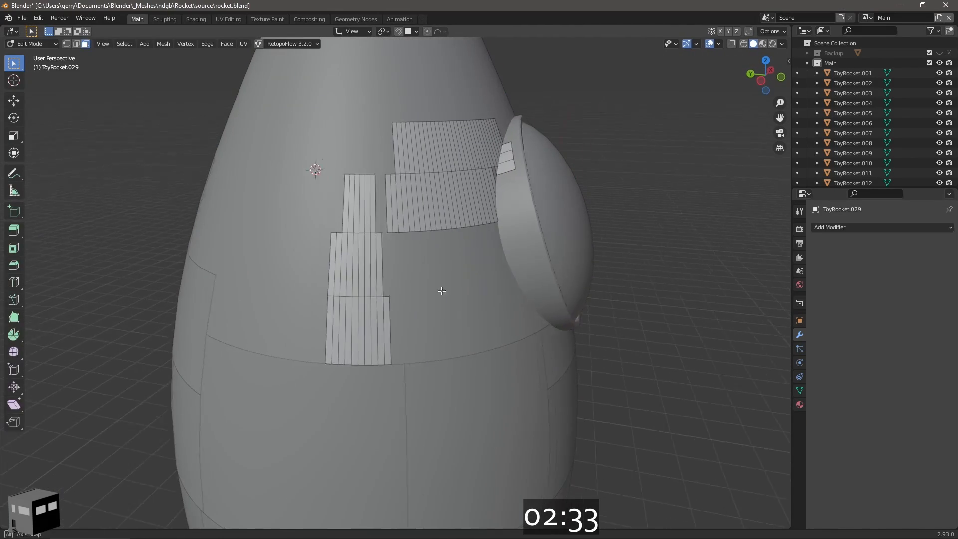
{"action": "key", "text": "Tab"}
{"action": "left_click", "coordinate": [450, 295]}
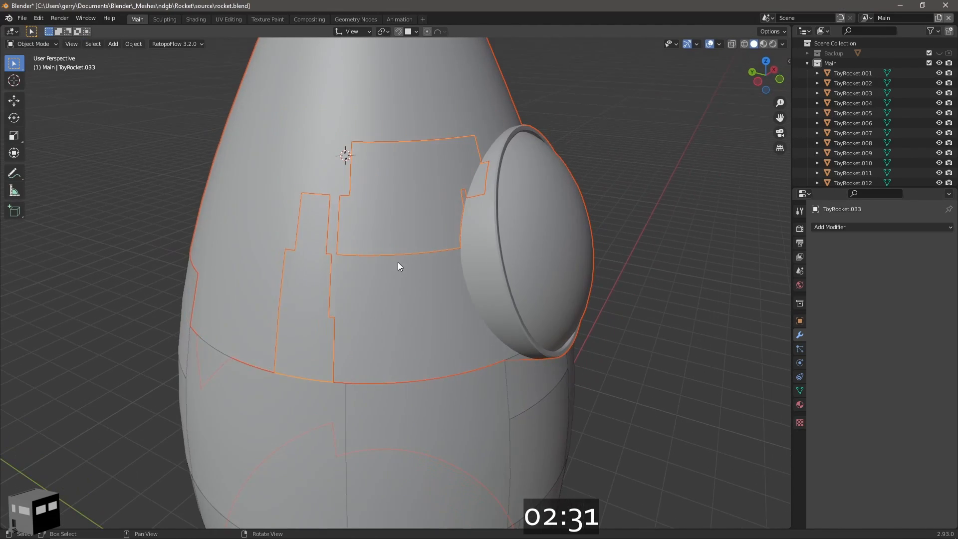
{"action": "key", "text": "Tab"}
{"action": "middle_click_drag", "start_coordinate": [398, 266], "coordinate": [394, 268]}
{"action": "left_click", "coordinate": [277, 341]}
{"action": "mouse_move", "coordinate": [399, 249]}
{"action": "right_mouse_down"}
{"action": "mouse_move", "coordinate": [315, 236]}
{"action": "mouse_move", "coordinate": [240, 260]}
{"action": "right_mouse_up"}
{"action": "left_click", "coordinate": [379, 330]}
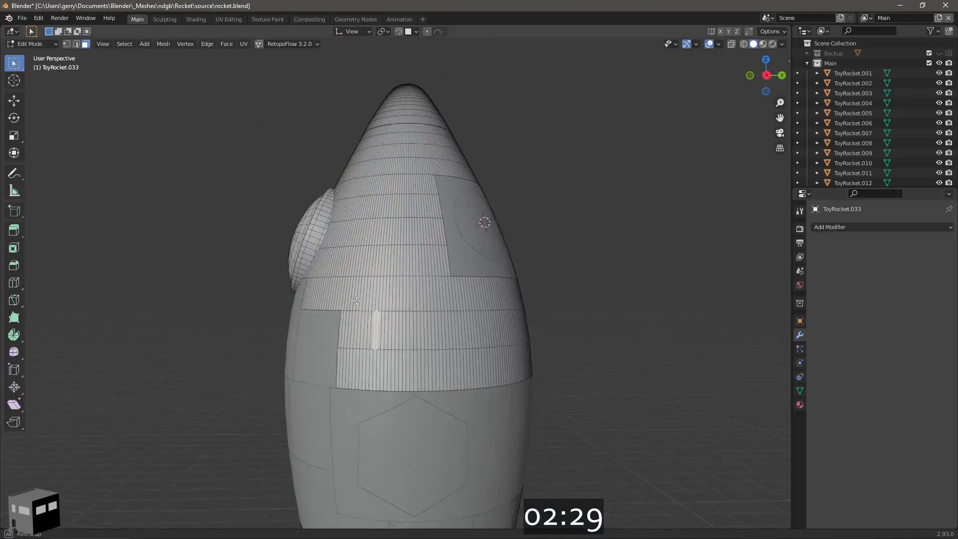
Select the multi-row faces running up alongside the domed porthole and separate them
{"action": "key", "text": "c"}
{"action": "left_click_drag", "start_coordinate": [439, 319], "coordinate": [466, 268]}
{"action": "right_click_drag", "start_coordinate": [467, 268], "coordinate": [444, 275]}
{"action": "left_click_drag", "start_coordinate": [455, 272], "coordinate": [441, 338]}
{"action": "middle_click_drag", "start_coordinate": [441, 338], "coordinate": [489, 251]}
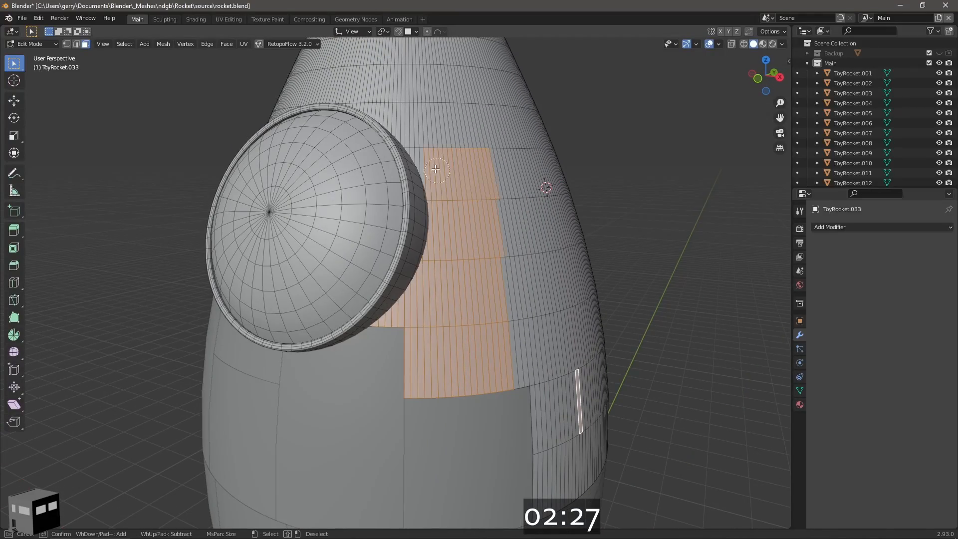
{"action": "key", "text": "Escape"}
{"action": "key", "text": "p"}
Undo the last separation and separate the faces alongside the domed porthole again
{"action": "mouse_move", "coordinate": [504, 353]}
{"action": "right_mouse_down"}
{"action": "mouse_move", "coordinate": [543, 306]}
{"action": "mouse_move", "coordinate": [498, 256]}
{"action": "mouse_move", "coordinate": [506, 306]}
{"action": "mouse_move", "coordinate": [439, 280]}
{"action": "right_mouse_up"}
{"action": "key", "text": "ctrl+z"}
{"action": "key", "text": "p"}
{"action": "scroll", "coordinate": [506, 306], "scroll_direction": "up", "scroll_amount": 10}
{"action": "scroll", "coordinate": [506, 305], "scroll_direction": "down", "scroll_amount": 10}
{"action": "key", "text": "p"}
Separate the wide strip of ToyRocket.033 between the two porthole areas into a lower block and a two-row block above it
{"action": "key", "text": "Tab"}
{"action": "left_click", "coordinate": [438, 248]}
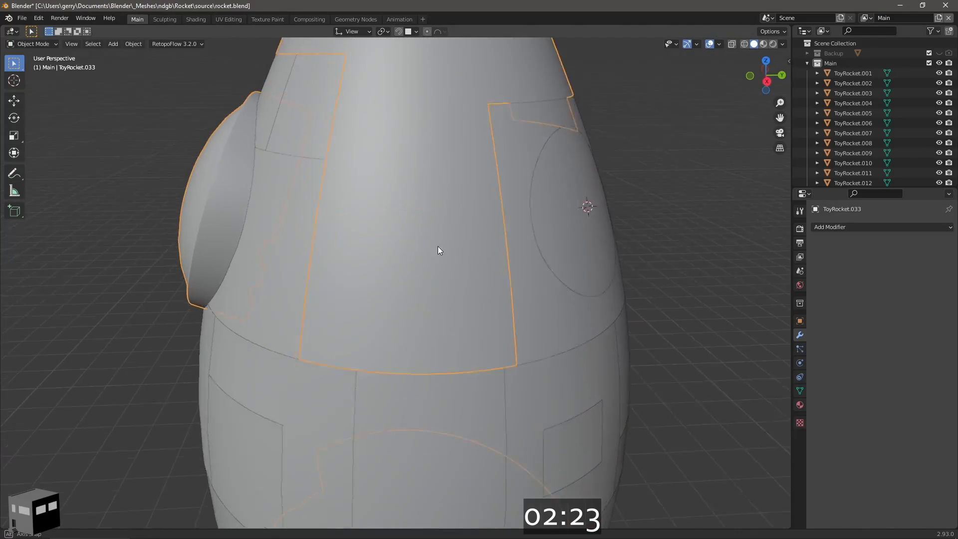
{"action": "key", "text": "Tab"}
{"action": "key", "text": "c"}
{"action": "left_click_drag", "start_coordinate": [348, 258], "coordinate": [512, 272]}
{"action": "key", "text": "p"}
{"action": "middle_click_drag", "start_coordinate": [378, 262], "coordinate": [345, 236]}
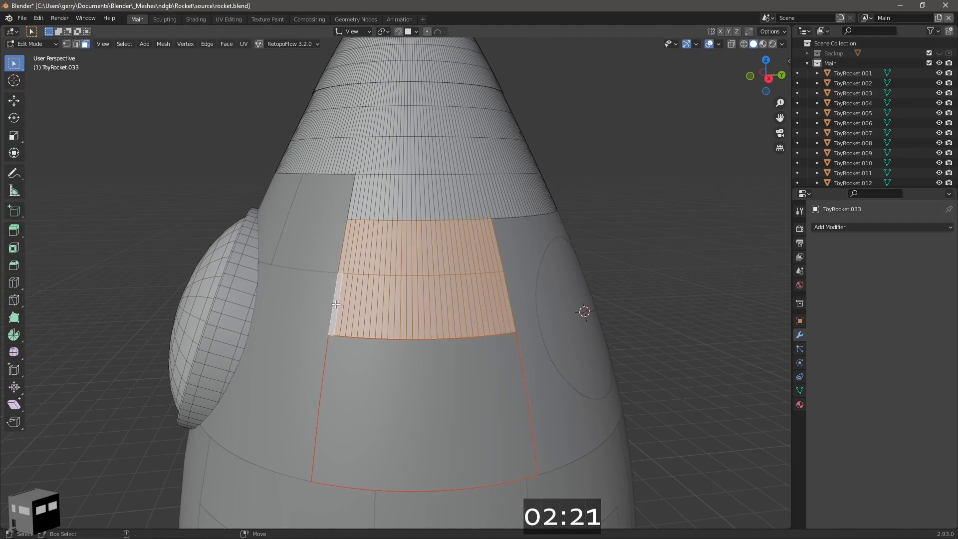
{"action": "key", "text": "p"}
{"action": "left_click", "coordinate": [488, 319]}
Separate a tall three-row block of faces directly above the two-row block
{"action": "middle_click_drag", "start_coordinate": [488, 320], "coordinate": [370, 244]}
{"action": "key", "text": "c"}
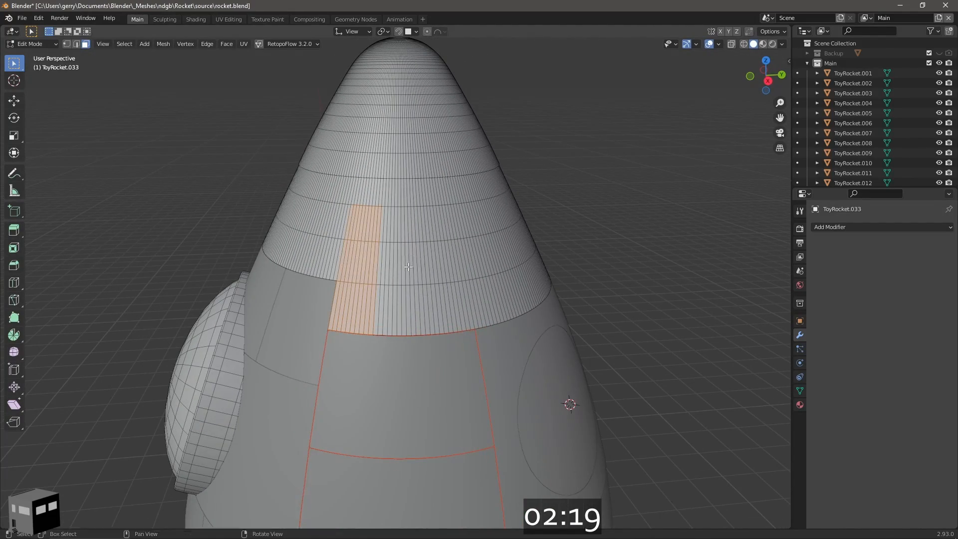
{"action": "scroll", "coordinate": [409, 266], "scroll_direction": "up", "scroll_amount": 5}
{"action": "right_click_drag", "start_coordinate": [409, 266], "coordinate": [416, 262]}
{"action": "key", "text": "c"}
{"action": "left_click_drag", "start_coordinate": [410, 155], "coordinate": [514, 260]}
{"action": "key", "text": "p"}
{"action": "left_click", "coordinate": [453, 278]}
Separate a one-row block along the top of the tall panel, extending sideways past its edge
{"action": "scroll", "coordinate": [453, 278], "scroll_direction": "down", "scroll_amount": 4}
{"action": "right_click_drag", "start_coordinate": [453, 277], "coordinate": [439, 256]}
{"action": "scroll", "coordinate": [350, 149], "scroll_direction": "up", "scroll_amount": 4}
{"action": "key", "text": "c"}
{"action": "left_click_drag", "start_coordinate": [272, 194], "coordinate": [309, 201]}
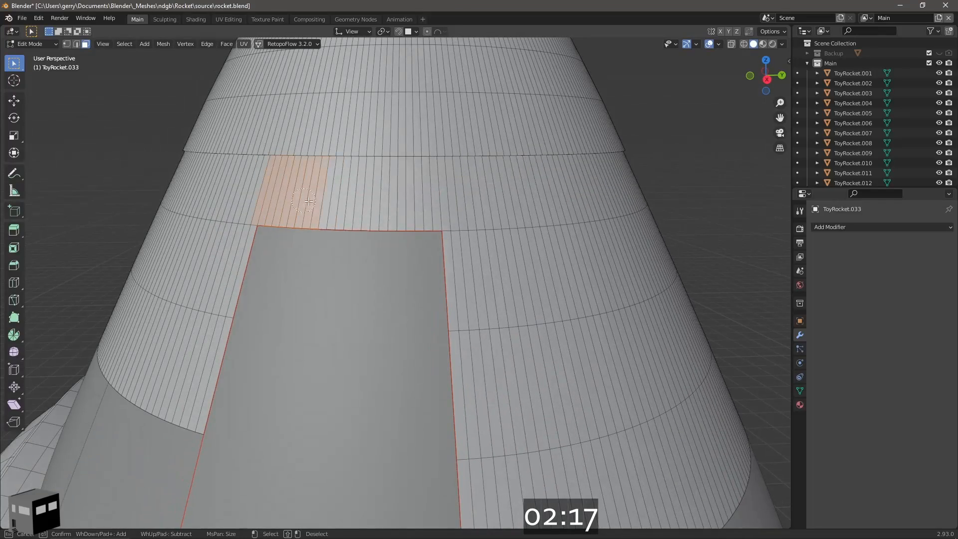
{"action": "key", "text": "Escape"}
{"action": "key", "text": "p"}
{"action": "left_click", "coordinate": [419, 241]}
Separate the wide three-row block of faces beside the tall panel, below the one-row panel
{"action": "middle_click_drag", "start_coordinate": [419, 240], "coordinate": [393, 237]}
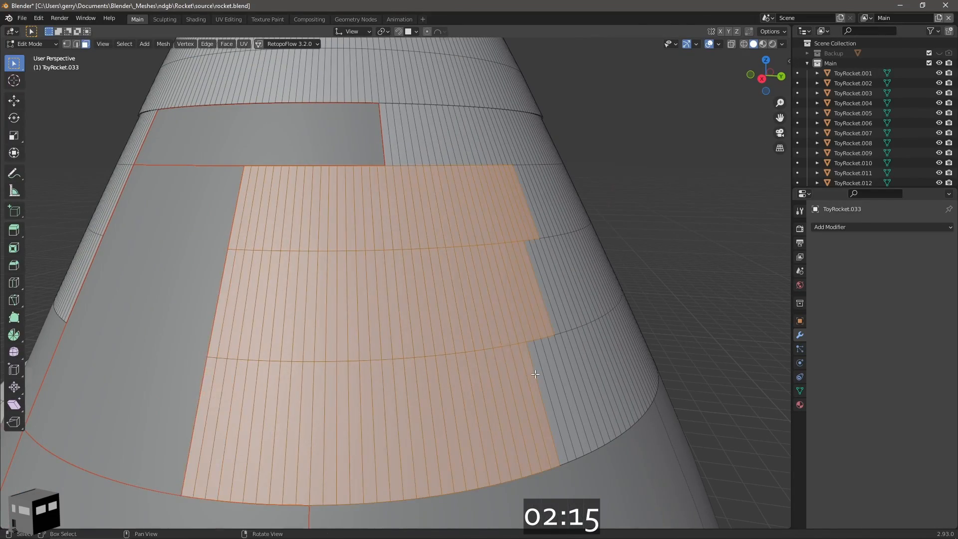
{"action": "right_click_drag", "start_coordinate": [535, 374], "coordinate": [474, 359]}
{"action": "key", "text": "c"}
{"action": "left_click_drag", "start_coordinate": [411, 200], "coordinate": [394, 400]}
{"action": "key", "text": "Escape"}
{"action": "key", "text": "p"}
{"action": "left_click", "coordinate": [509, 344]}
Separate the next three-row block further around the upper body and save the file
{"action": "right_click_drag", "start_coordinate": [529, 344], "coordinate": [450, 341]}
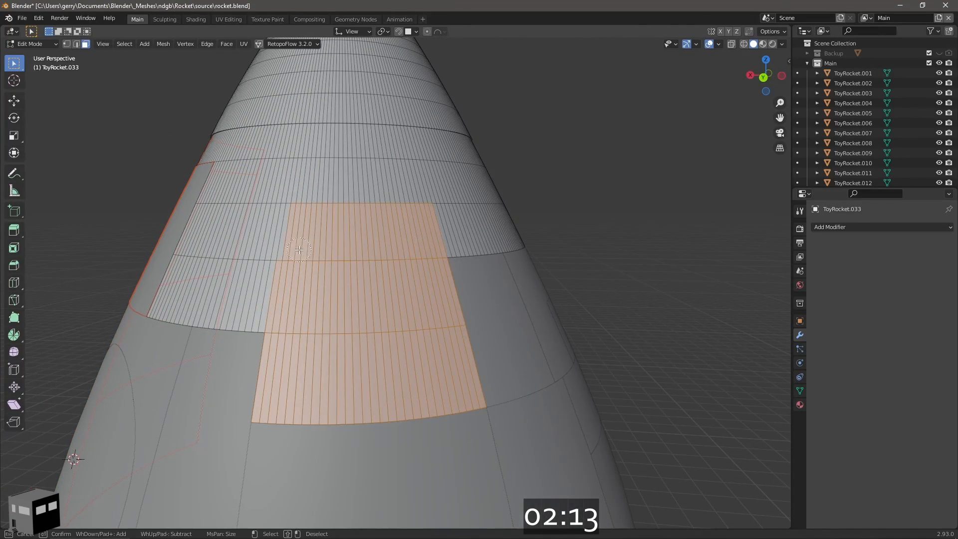
{"action": "key", "text": "Escape"}
{"action": "key", "text": "p"}
{"action": "left_click", "coordinate": [300, 250]}
{"action": "key", "text": "ctrl+s"}
Separate the neighbouring faces below the nose section into further blocks, including an L-shaped panel wrapping a rectangular one
{"action": "middle_click_drag", "start_coordinate": [299, 250], "coordinate": [337, 258]}
{"action": "key", "text": "c"}
{"action": "left_click_drag", "start_coordinate": [294, 280], "coordinate": [395, 291]}
{"action": "key", "text": "Escape"}
{"action": "mouse_move", "coordinate": [467, 211]}
{"action": "right_mouse_down"}
{"action": "mouse_move", "coordinate": [340, 249]}
{"action": "mouse_move", "coordinate": [240, 255]}
{"action": "right_mouse_up"}
{"action": "key", "text": "p"}
{"action": "key", "text": "c"}
{"action": "mouse_move", "coordinate": [285, 195]}
{"action": "left_mouse_down"}
{"action": "mouse_move", "coordinate": [339, 295]}
{"action": "mouse_move", "coordinate": [464, 239]}
{"action": "left_mouse_up"}
{"action": "mouse_move", "coordinate": [464, 240]}
{"action": "right_mouse_down"}
{"action": "mouse_move", "coordinate": [367, 233]}
{"action": "mouse_move", "coordinate": [461, 251]}
{"action": "right_mouse_up"}
{"action": "key", "text": "p"}
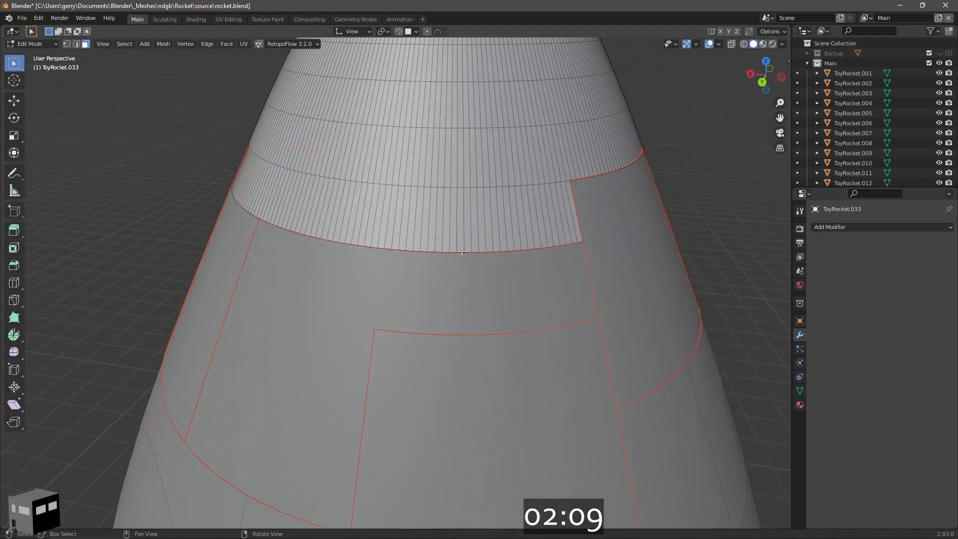
Separate the next multi-row block up to the nose section's lower edge
{"action": "left_click_drag", "start_coordinate": [395, 219], "coordinate": [254, 200]}
{"action": "key", "text": "Escape"}
{"action": "mouse_move", "coordinate": [449, 245]}
{"action": "right_mouse_down"}
{"action": "mouse_move", "coordinate": [556, 255]}
{"action": "mouse_move", "coordinate": [494, 293]}
{"action": "mouse_move", "coordinate": [474, 265]}
{"action": "right_mouse_up"}
{"action": "key", "text": "p"}
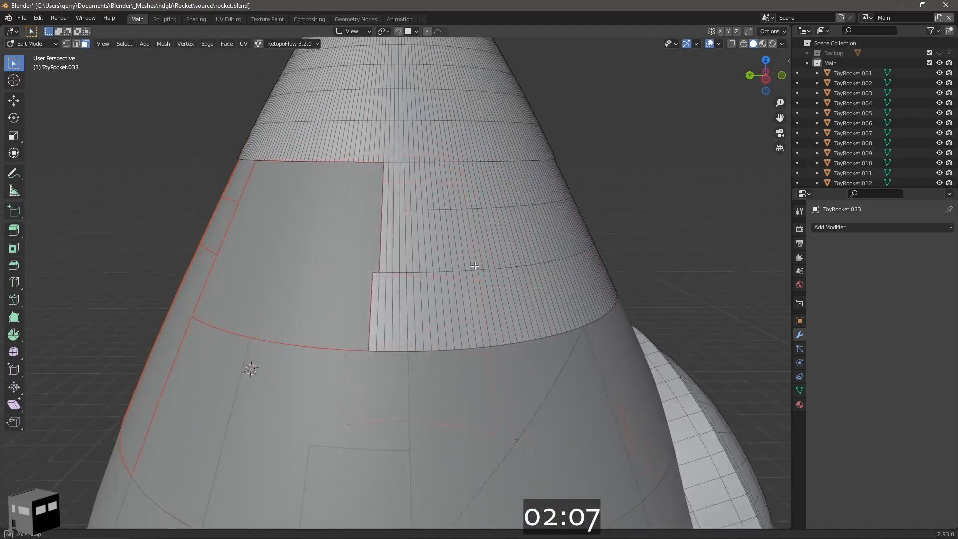
Join the thin sliver along the last panel's stepped edge with the remaining rocket body mesh
{"action": "key", "text": "Tab"}
{"action": "left_click", "coordinate": [333, 252]}
{"action": "scroll", "coordinate": [333, 252], "scroll_direction": "up", "scroll_amount": 1}
{"action": "key", "text": "Tab"}
{"action": "key", "text": "Tab"}
{"action": "left_click", "coordinate": [424, 219]}
{"action": "left_click", "coordinate": [384, 234], "text": "shift"}
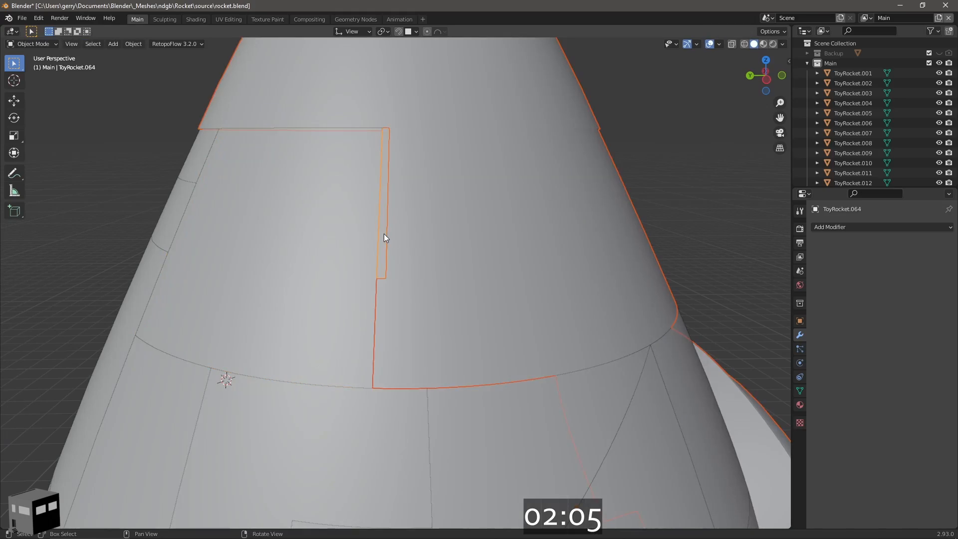
{"action": "key", "text": "ctrl+j"}
Merge all vertices of the joined mesh by distance
{"action": "key", "text": "Tab"}
{"action": "key", "text": "a"}
{"action": "key", "text": "m"}
{"action": "key", "text": "b"}
{"action": "left_click", "coordinate": [509, 227]}
Separate blocks from the rows directly below the nose section's edge, above the diagonally split panels
{"action": "mouse_move", "coordinate": [509, 227]}
{"action": "right_mouse_down"}
{"action": "mouse_move", "coordinate": [452, 284]}
{"action": "mouse_move", "coordinate": [405, 274]}
{"action": "right_mouse_up"}
{"action": "key", "text": "c"}
{"action": "left_click_drag", "start_coordinate": [407, 185], "coordinate": [354, 185]}
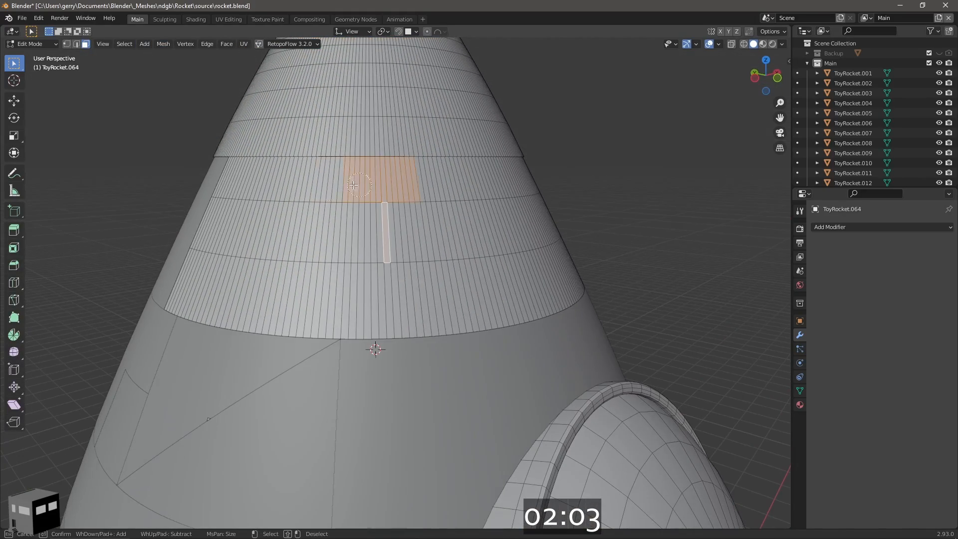
{"action": "right_click_drag", "start_coordinate": [347, 258], "coordinate": [374, 243]}
{"action": "left_click", "coordinate": [375, 244]}
{"action": "key", "text": "c"}
{"action": "left_click_drag", "start_coordinate": [451, 193], "coordinate": [462, 299]}
{"action": "mouse_move", "coordinate": [461, 299]}
{"action": "right_mouse_down"}
{"action": "mouse_move", "coordinate": [350, 259]}
{"action": "mouse_move", "coordinate": [430, 250]}
{"action": "right_mouse_up"}
Separate the wide remaining area of faces below the nose section above the domed porthole
{"action": "key", "text": "c"}
{"action": "mouse_move", "coordinate": [272, 217]}
{"action": "left_mouse_down"}
{"action": "mouse_move", "coordinate": [248, 291]}
{"action": "mouse_move", "coordinate": [557, 320]}
{"action": "left_mouse_up"}
{"action": "right_click", "coordinate": [556, 320]}
{"action": "middle_click_drag", "start_coordinate": [556, 320], "coordinate": [549, 225]}
{"action": "key", "text": "ctrl+x"}
Separate a three-row rectangular block on the lower body between the fins, beneath the hexagon panel
{"action": "key", "text": "c"}
{"action": "left_click_drag", "start_coordinate": [590, 239], "coordinate": [583, 262]}
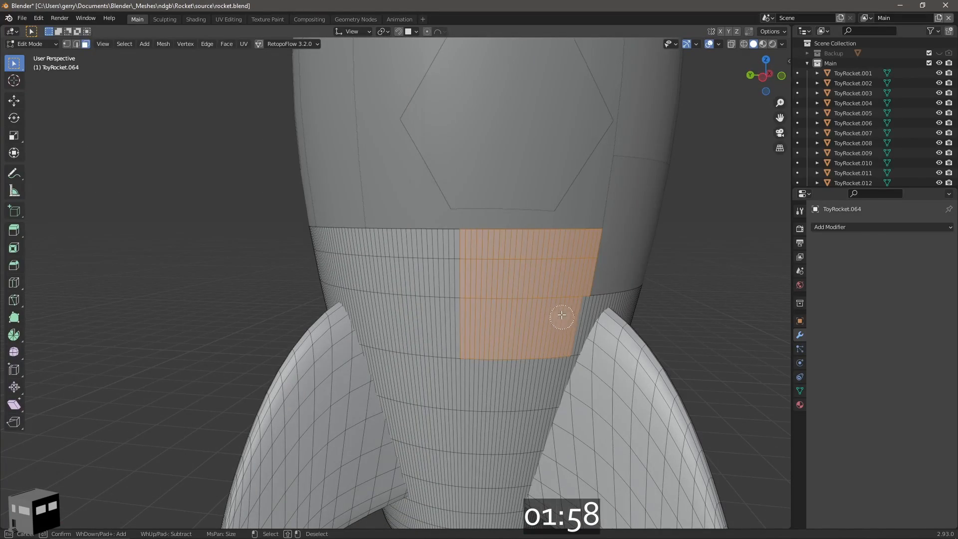
{"action": "right_click_drag", "start_coordinate": [562, 315], "coordinate": [509, 289]}
{"action": "left_click_drag", "start_coordinate": [535, 282], "coordinate": [524, 369]}
{"action": "key", "text": "ctrl+x"}
Separate a two-row rectangle beside the three-row panel and the L-shaped block wrapping around its upper corner
{"action": "right_click_drag", "start_coordinate": [369, 289], "coordinate": [434, 294]}
{"action": "key", "text": "c"}
{"action": "left_click_drag", "start_coordinate": [499, 245], "coordinate": [456, 285]}
{"action": "key", "text": "ctrl+x"}
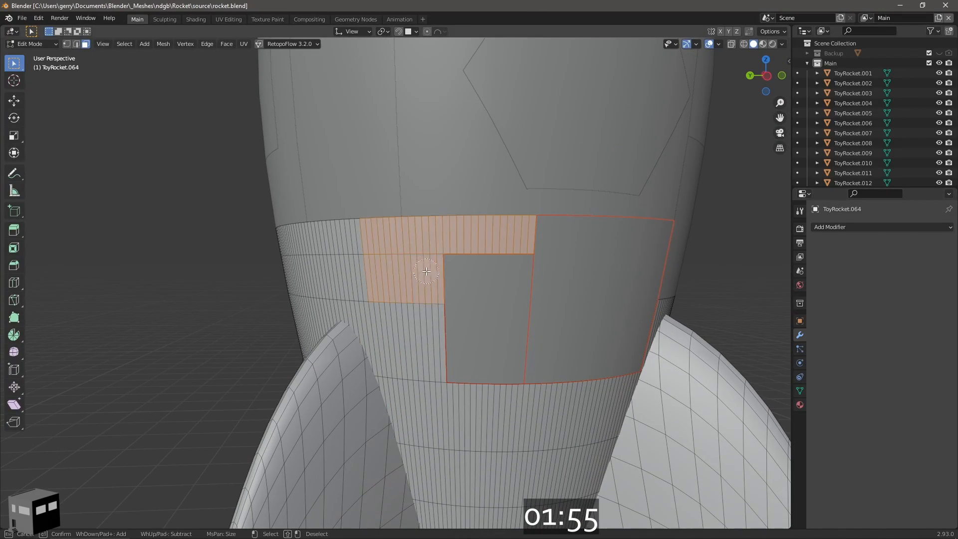
{"action": "right_click", "coordinate": [427, 272]}
{"action": "key", "text": "ctrl+x"}
Separate the one-row block directly below the L-shaped panel near the fin
{"action": "middle_click_drag", "start_coordinate": [426, 271], "coordinate": [449, 262]}
{"action": "key", "text": "c"}
{"action": "left_click_drag", "start_coordinate": [452, 301], "coordinate": [469, 300]}
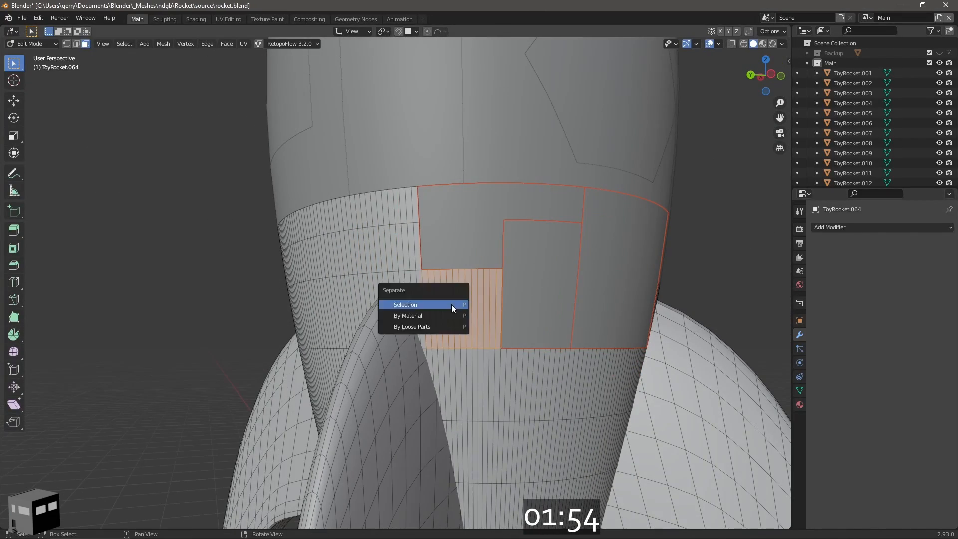
{"action": "key", "text": "Escape"}
{"action": "key", "text": "ctrl+x"}
Separate the full-width one-row band between the fins, beneath the new lower-body panels
{"action": "right_click_drag", "start_coordinate": [451, 309], "coordinate": [529, 299]}
{"action": "left_click_drag", "start_coordinate": [569, 354], "coordinate": [380, 354]}
{"action": "scroll", "coordinate": [379, 325], "scroll_direction": "up", "scroll_amount": 4}
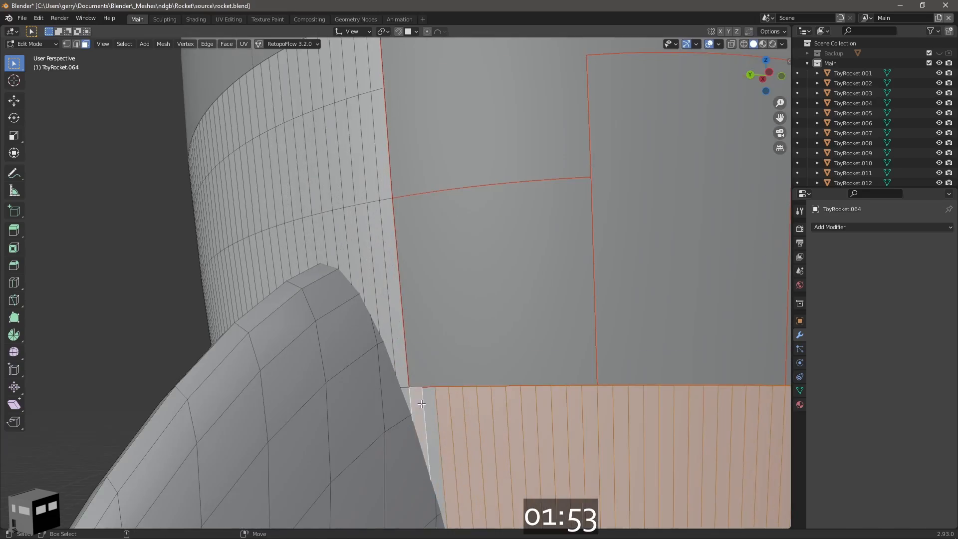
{"action": "left_click_drag", "start_coordinate": [422, 400], "coordinate": [387, 240]}
{"action": "key", "text": "ctrl+x"}
{"action": "right_click_drag", "start_coordinate": [387, 240], "coordinate": [485, 287]}
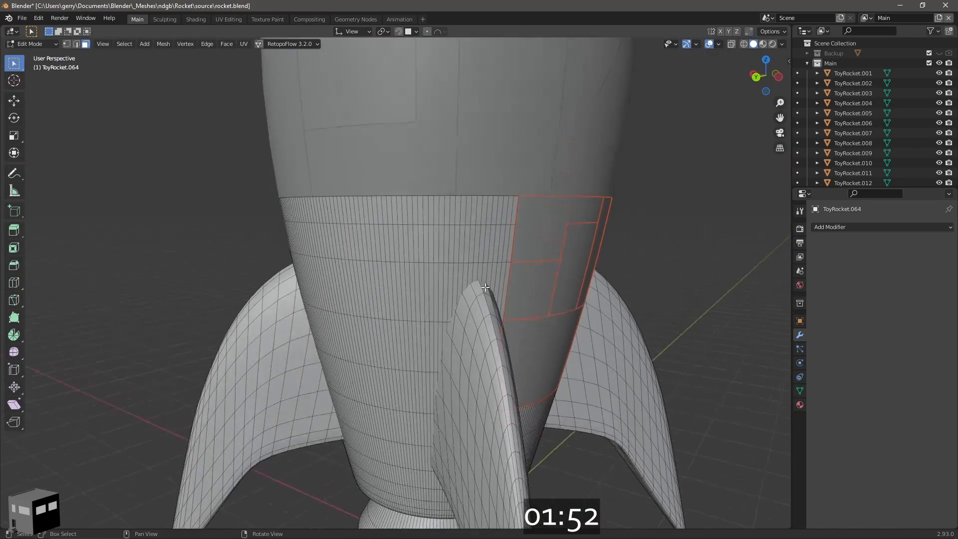
Separate a two-row triangular panel above the fin's tip, beside the previously split lower-body panels
{"action": "scroll", "coordinate": [485, 288], "scroll_direction": "up", "scroll_amount": 1}
{"action": "left_click", "coordinate": [486, 202]}
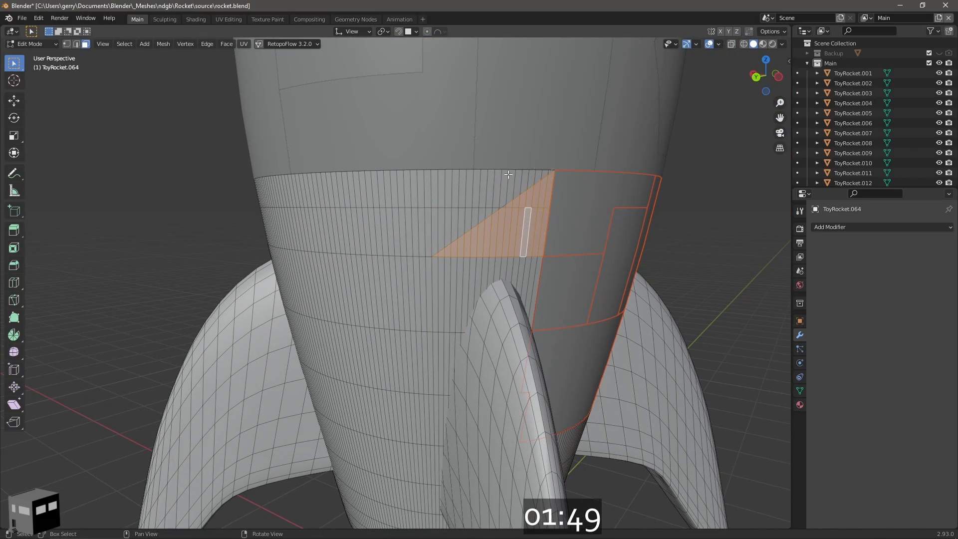
{"action": "scroll", "coordinate": [491, 178], "scroll_direction": "up", "scroll_amount": 4}
{"action": "mouse_move", "coordinate": [508, 174]}
{"action": "right_mouse_down"}
{"action": "mouse_move", "coordinate": [492, 178]}
{"action": "mouse_move", "coordinate": [552, 183]}
{"action": "right_mouse_up"}
{"action": "left_click", "coordinate": [580, 143], "text": "shift"}
{"action": "key", "text": "p"}
{"action": "key", "text": "s"}
Separate the two-row panel that runs along the new triangle's slanted edge
{"action": "scroll", "coordinate": [579, 143], "scroll_direction": "down", "scroll_amount": 4}
{"action": "key", "text": "c"}
{"action": "left_click_drag", "start_coordinate": [552, 183], "coordinate": [447, 194]}
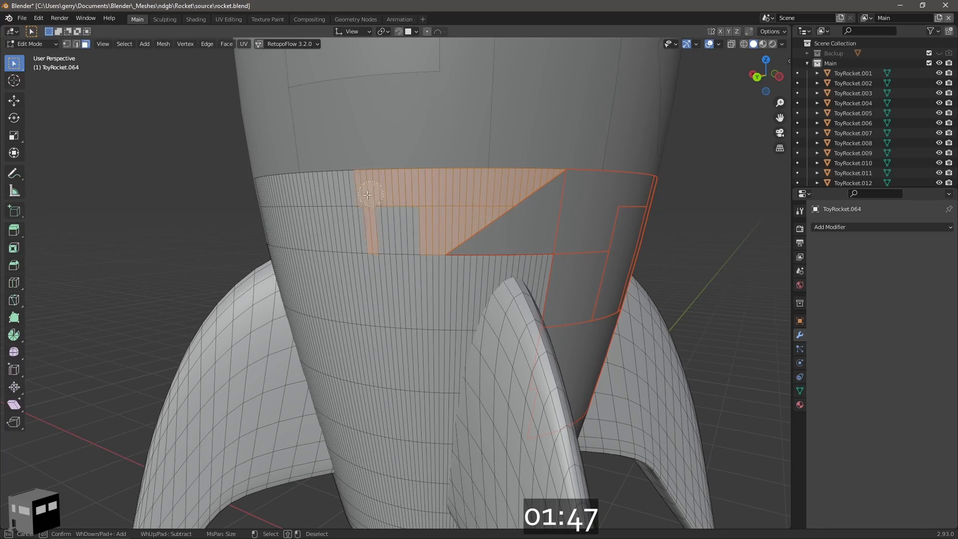
{"action": "left_click_drag", "start_coordinate": [367, 195], "coordinate": [372, 229]}
{"action": "key", "text": "Escape"}
{"action": "key", "text": "ctrl+x"}
Separate a four-row rectangle between the next pair of fins, leaving the fin's own face out of the selection
{"action": "mouse_move", "coordinate": [371, 229]}
{"action": "right_mouse_down"}
{"action": "mouse_move", "coordinate": [434, 229]}
{"action": "mouse_move", "coordinate": [427, 220]}
{"action": "right_mouse_up"}
{"action": "key", "text": "c"}
{"action": "left_click_drag", "start_coordinate": [469, 214], "coordinate": [332, 198]}
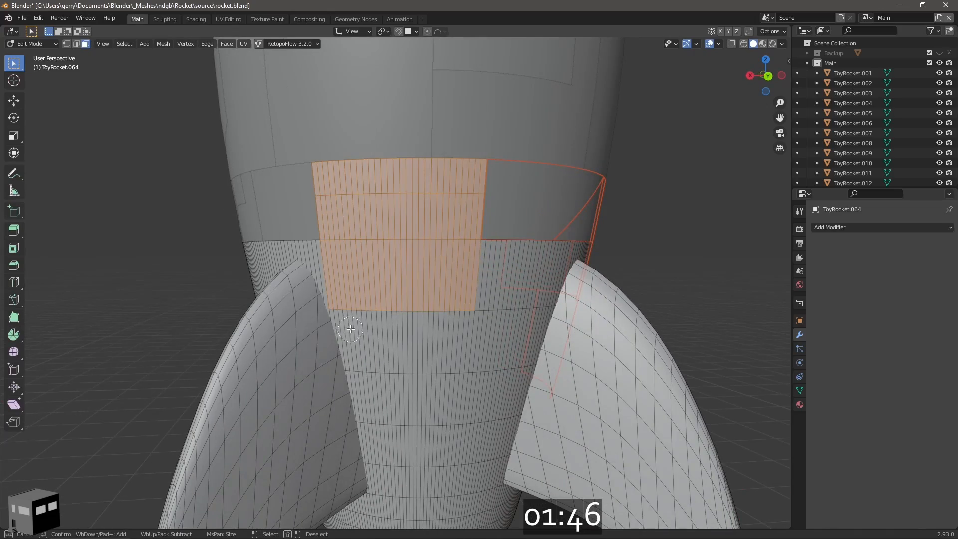
{"action": "left_click_drag", "start_coordinate": [351, 329], "coordinate": [462, 343]}
{"action": "key", "text": "Escape"}
{"action": "right_click_drag", "start_coordinate": [429, 325], "coordinate": [433, 330]}
{"action": "scroll", "coordinate": [400, 285], "scroll_direction": "up", "scroll_amount": 2}
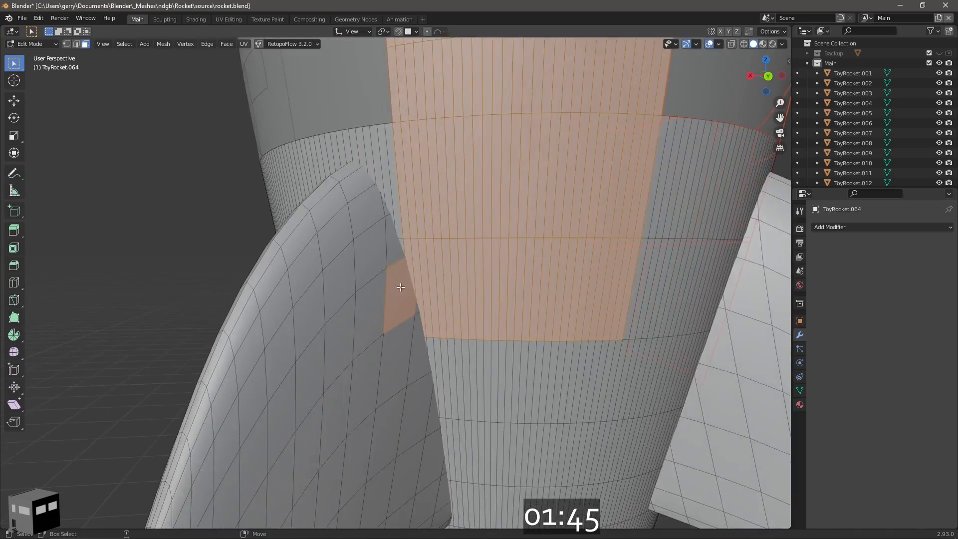
{"action": "left_click", "coordinate": [400, 284], "text": "shift"}
{"action": "scroll", "coordinate": [402, 284], "scroll_direction": "down", "scroll_amount": 2}
{"action": "right_click_drag", "start_coordinate": [491, 306], "coordinate": [501, 308]}
{"action": "right_click_drag", "start_coordinate": [636, 308], "coordinate": [574, 300]}
Separate the two-row block beside the four-row rectangle, beneath the panel next to the triangle
{"action": "key", "text": "c"}
{"action": "left_click_drag", "start_coordinate": [519, 159], "coordinate": [444, 269]}
{"action": "key", "text": "ctrl+x"}
Separate the leftover strips of body faces around the fin's upper end, between the neighbouring panels
{"action": "scroll", "coordinate": [558, 280], "scroll_direction": "up", "scroll_amount": 3}
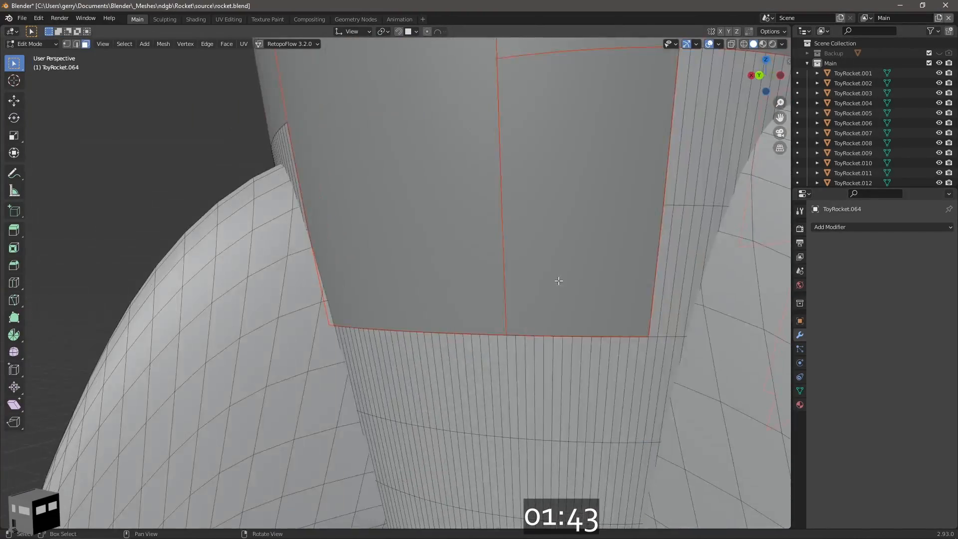
{"action": "right_click_drag", "start_coordinate": [558, 280], "coordinate": [519, 250]}
{"action": "key", "text": "c"}
{"action": "mouse_move", "coordinate": [518, 163]}
{"action": "left_mouse_down"}
{"action": "mouse_move", "coordinate": [436, 254]}
{"action": "mouse_move", "coordinate": [574, 310]}
{"action": "left_mouse_up"}
{"action": "mouse_move", "coordinate": [574, 319]}
{"action": "right_mouse_down"}
{"action": "mouse_move", "coordinate": [528, 342]}
{"action": "mouse_move", "coordinate": [492, 339]}
{"action": "right_mouse_up"}
{"action": "key", "text": "c"}
{"action": "left_click_drag", "start_coordinate": [249, 210], "coordinate": [192, 271], "text": "shift"}
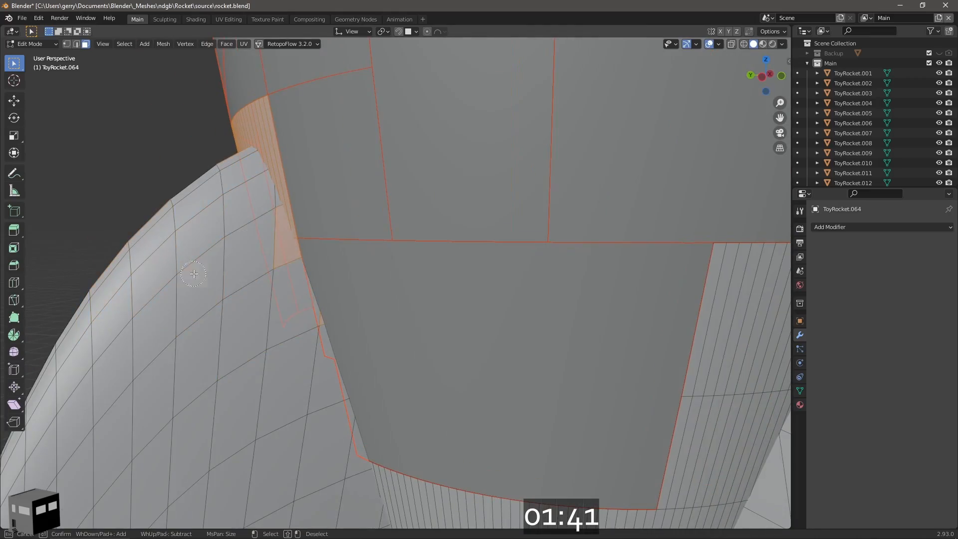
{"action": "right_click_drag", "start_coordinate": [193, 274], "coordinate": [379, 287]}
{"action": "key", "text": "c"}
{"action": "left_click_drag", "start_coordinate": [530, 317], "coordinate": [516, 210], "text": "shift"}
{"action": "middle_click_drag", "start_coordinate": [516, 285], "coordinate": [373, 332]}
{"action": "key", "text": "ctrl+x"}
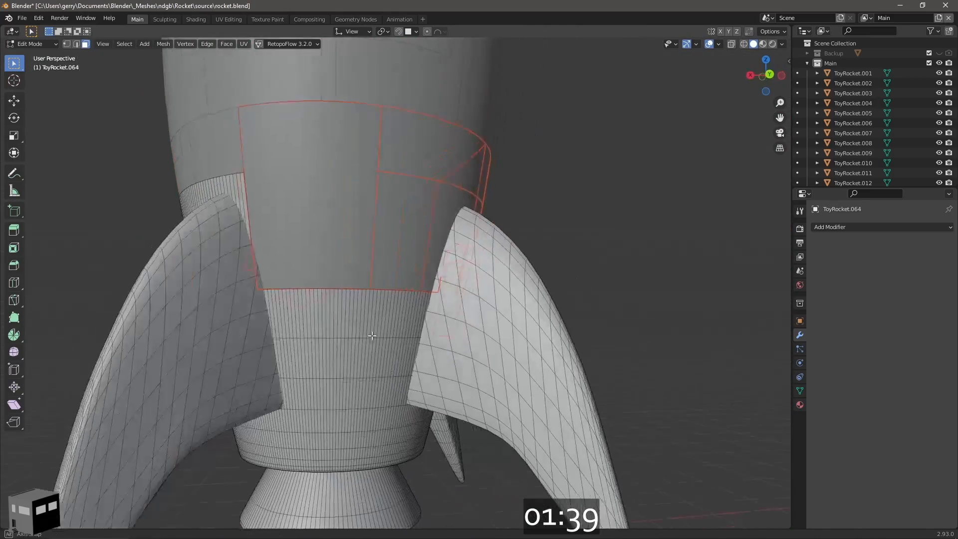
Separate the lowest ring of faces around the body's base, just above the nozzle
{"action": "scroll", "coordinate": [374, 333], "scroll_direction": "up", "scroll_amount": 4}
{"action": "middle_click_drag", "start_coordinate": [487, 387], "coordinate": [509, 349]}
{"action": "left_click", "coordinate": [517, 346], "text": "alt"}
{"action": "left_click", "coordinate": [518, 362], "text": "alt+shift"}
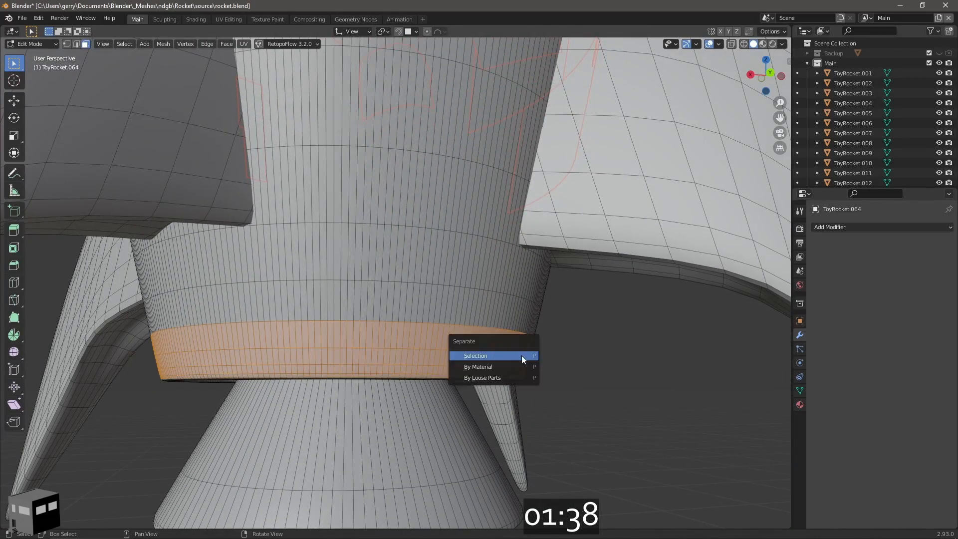
{"action": "left_click", "coordinate": [522, 358]}
Separate the two-row ring directly above the base ring
{"action": "left_click", "coordinate": [537, 289], "text": "alt"}
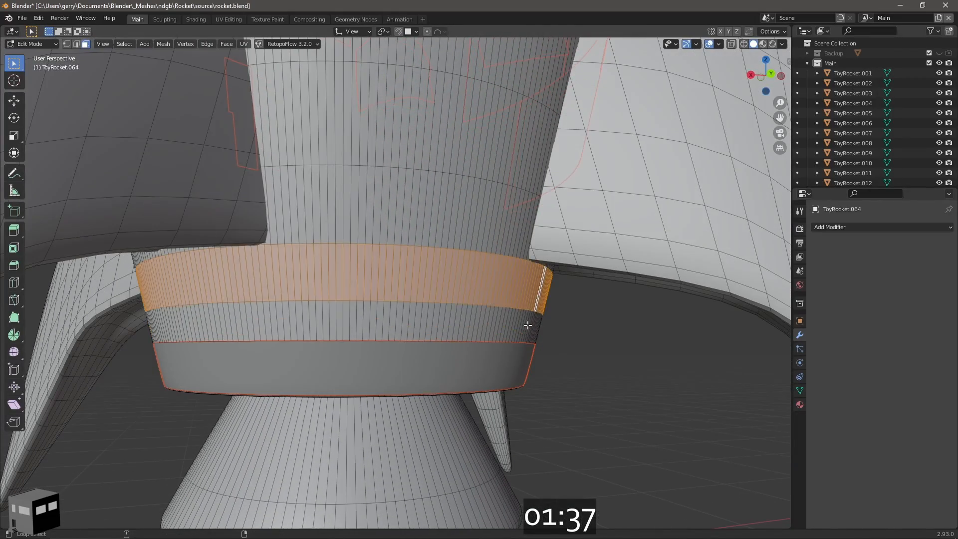
{"action": "left_click", "coordinate": [531, 325], "text": "alt+shift"}
{"action": "key", "text": "p"}
{"action": "left_click", "coordinate": [531, 327]}
Separate the three-row block between the fins, from the four-row rectangle down to the base rings
{"action": "scroll", "coordinate": [398, 303], "scroll_direction": "down", "scroll_amount": 2}
{"action": "key", "text": "c"}
{"action": "left_click_drag", "start_coordinate": [344, 215], "coordinate": [420, 263]}
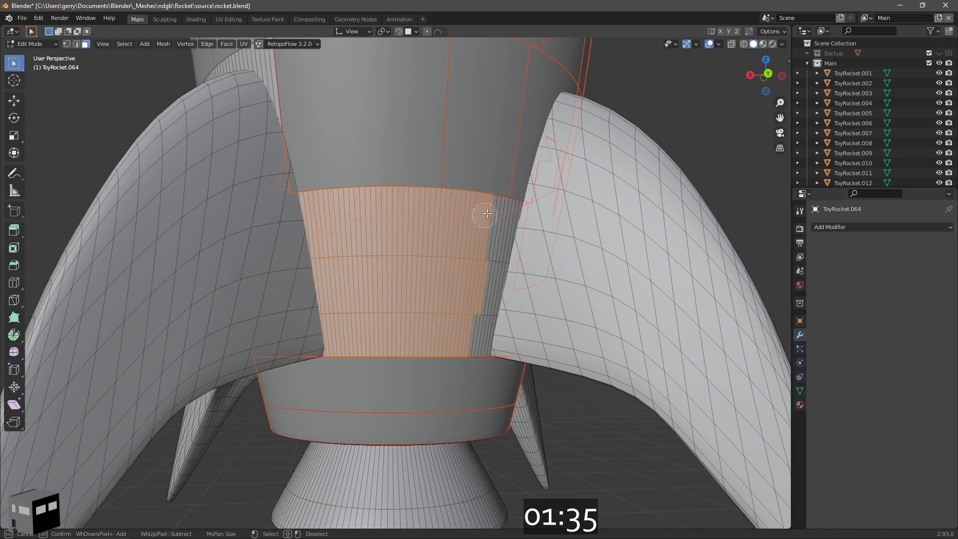
{"action": "key", "text": "p"}
Return to the remaining body mesh and separate a one-row rectangle and the two-row rectangle below it between another fin pair
{"action": "middle_click_drag", "start_coordinate": [512, 351], "coordinate": [559, 300]}
{"action": "left_click", "coordinate": [437, 314]}
{"action": "key", "text": "Tab"}
{"action": "left_click", "coordinate": [439, 280]}
{"action": "middle_click_drag", "start_coordinate": [439, 279], "coordinate": [394, 274]}
{"action": "scroll", "coordinate": [429, 284], "scroll_direction": "down", "scroll_amount": 3}
{"action": "left_click", "coordinate": [437, 285]}
{"action": "key", "text": "Tab"}
{"action": "mouse_move", "coordinate": [462, 195]}
{"action": "left_mouse_down"}
{"action": "mouse_move", "coordinate": [387, 263]}
{"action": "mouse_move", "coordinate": [452, 267]}
{"action": "left_mouse_up"}
{"action": "key", "text": "p"}
{"action": "left_click", "coordinate": [446, 210]}
Separate the three-row column running alongside the two stacked rectangles, next to the fin
{"action": "middle_click_drag", "start_coordinate": [460, 193], "coordinate": [434, 174]}
{"action": "key", "text": "c"}
{"action": "left_click_drag", "start_coordinate": [434, 175], "coordinate": [408, 206]}
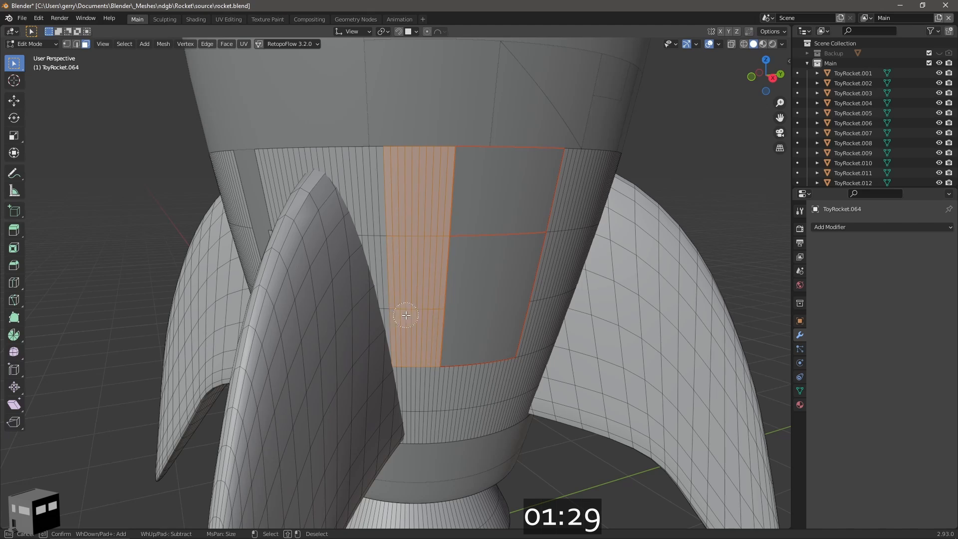
{"action": "key", "text": "p"}
{"action": "left_click", "coordinate": [449, 314]}
Open the narrow stepped strip near the fin for editing and separate its linked faces
{"action": "key", "text": "Tab"}
{"action": "left_click", "coordinate": [450, 315]}
{"action": "middle_click_drag", "start_coordinate": [395, 199], "coordinate": [502, 200]}
{"action": "left_click", "coordinate": [499, 201]}
{"action": "key", "text": "Tab"}
{"action": "left_click", "coordinate": [486, 201]}
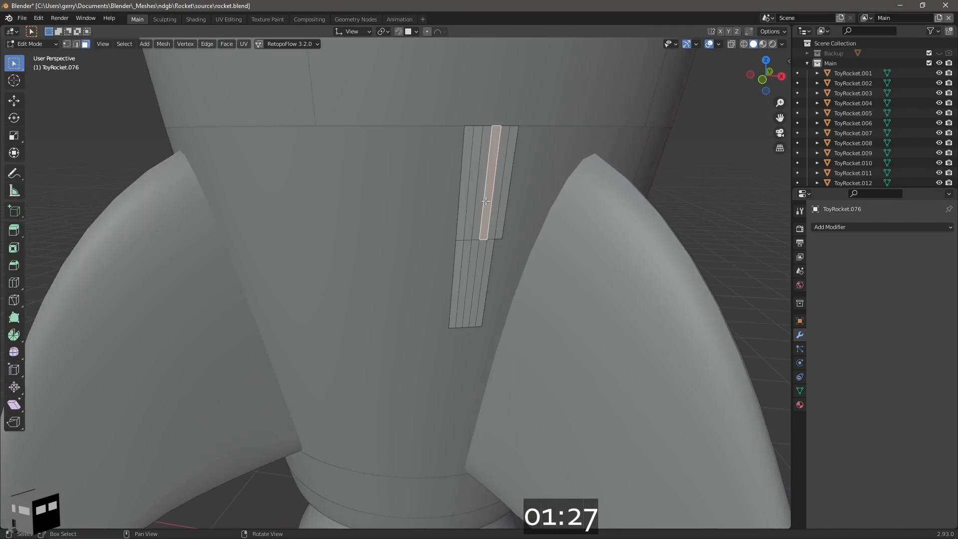
{"action": "key", "text": "l"}
{"action": "key", "text": "p"}
{"action": "left_click", "coordinate": [487, 226]}
Open the remaining lower-body and fin mesh for editing and select all of its faces
{"action": "key", "text": "Tab"}
{"action": "left_click", "coordinate": [459, 216]}
{"action": "key", "text": "Tab"}
{"action": "key", "text": "a"}
{"action": "left_click", "coordinate": [168, 47]}
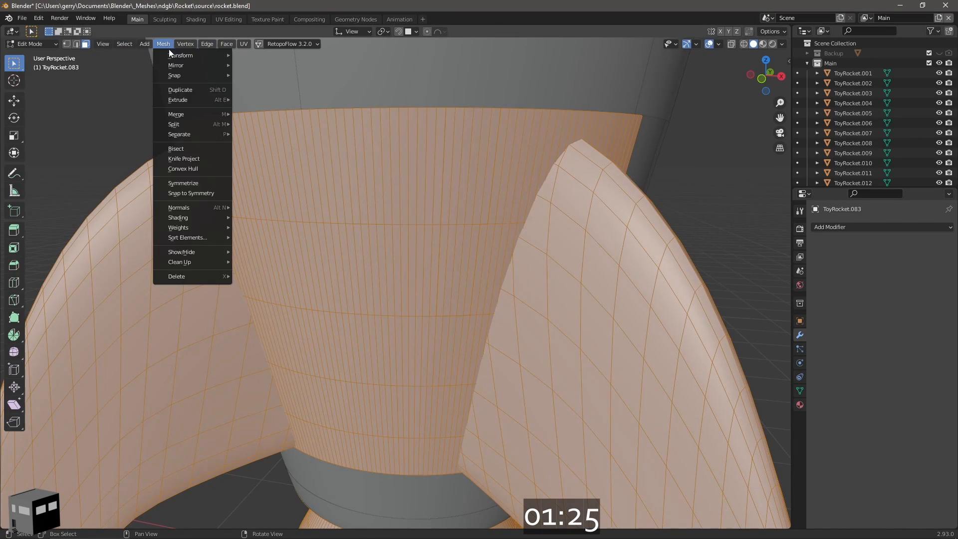
{"action": "key", "text": "Tab"}
Separate a four-row rectangle in the middle of the body between the two fins
{"action": "scroll", "coordinate": [388, 250], "scroll_direction": "down", "scroll_amount": 3}
{"action": "mouse_move", "coordinate": [462, 257]}
{"action": "right_mouse_down"}
{"action": "mouse_move", "coordinate": [424, 260]}
{"action": "mouse_move", "coordinate": [475, 260]}
{"action": "mouse_move", "coordinate": [461, 249]}
{"action": "mouse_move", "coordinate": [407, 250]}
{"action": "right_mouse_up"}
{"action": "scroll", "coordinate": [408, 246], "scroll_direction": "up", "scroll_amount": 2}
{"action": "key", "text": "Tab"}
{"action": "left_click", "coordinate": [405, 244]}
{"action": "key", "text": "c"}
{"action": "left_click_drag", "start_coordinate": [354, 155], "coordinate": [397, 317]}
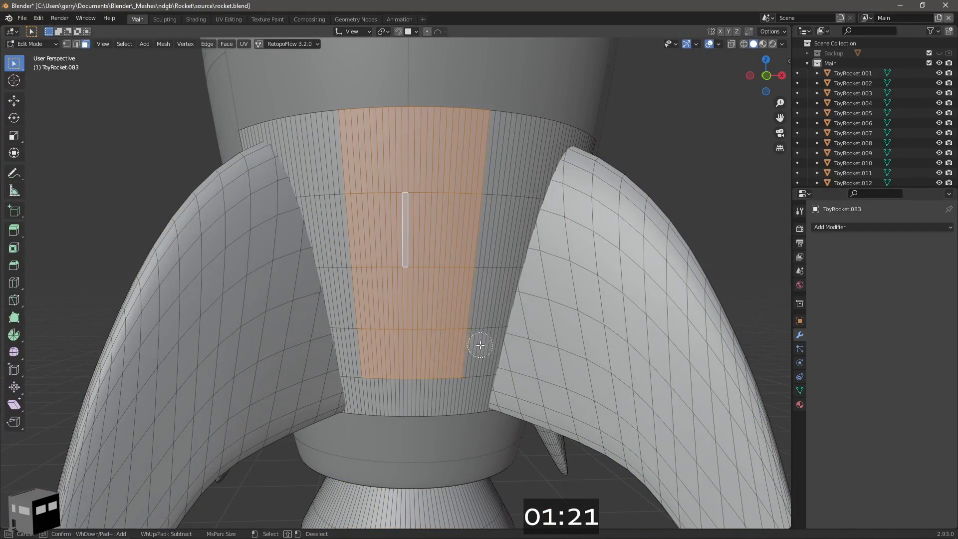
{"action": "key", "text": "p"}
Separate the two-row rectangle directly above the base rings in the neighbouring fin gap
{"action": "scroll", "coordinate": [449, 299], "scroll_direction": "down", "scroll_amount": 4}
{"action": "scroll", "coordinate": [399, 299], "scroll_direction": "up", "scroll_amount": 4}
{"action": "key", "text": "c"}
{"action": "mouse_move", "coordinate": [340, 285]}
{"action": "left_mouse_down"}
{"action": "mouse_move", "coordinate": [402, 349]}
{"action": "mouse_move", "coordinate": [474, 366]}
{"action": "left_mouse_up"}
{"action": "key", "text": "p"}
Separate the body faces beside the lower rectangle and behind the fin's foot, leaving the fin's own face out
{"action": "right_click_drag", "start_coordinate": [471, 320], "coordinate": [394, 251]}
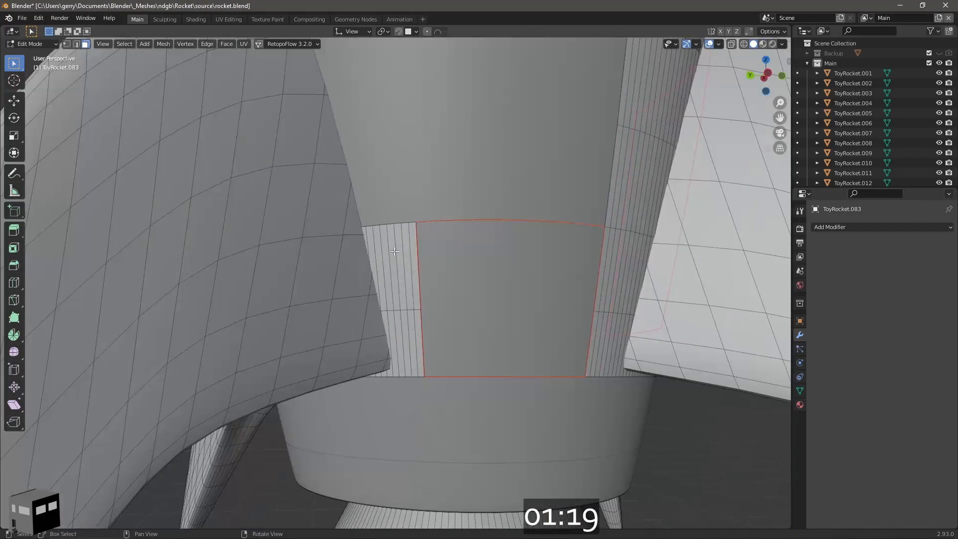
{"action": "middle_click_drag", "start_coordinate": [401, 313], "coordinate": [491, 280]}
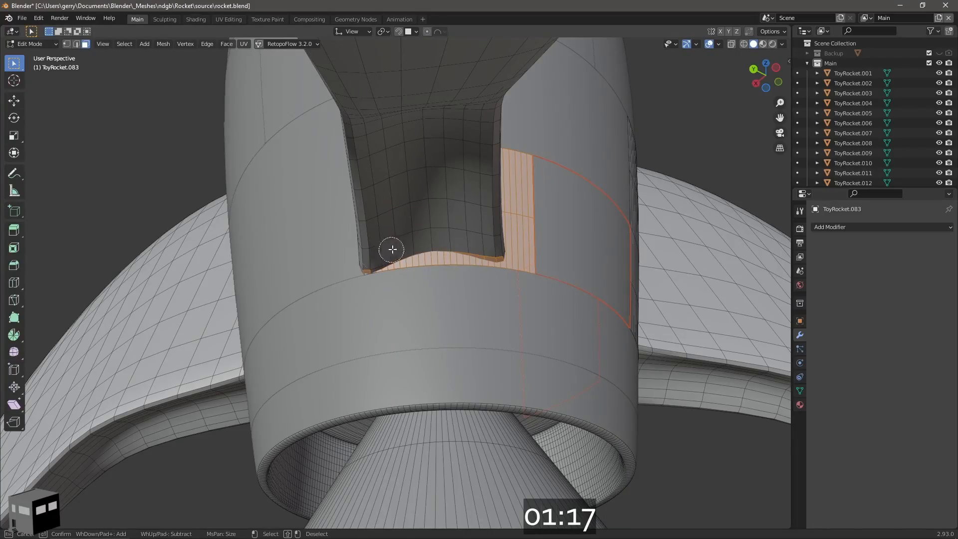
{"action": "left_click_drag", "start_coordinate": [412, 270], "coordinate": [375, 255]}
{"action": "key", "text": "Escape"}
{"action": "scroll", "coordinate": [459, 237], "scroll_direction": "up", "scroll_amount": 4}
{"action": "middle_click_drag", "start_coordinate": [460, 237], "coordinate": [417, 231]}
{"action": "middle_click_drag", "start_coordinate": [357, 257], "coordinate": [428, 158]}
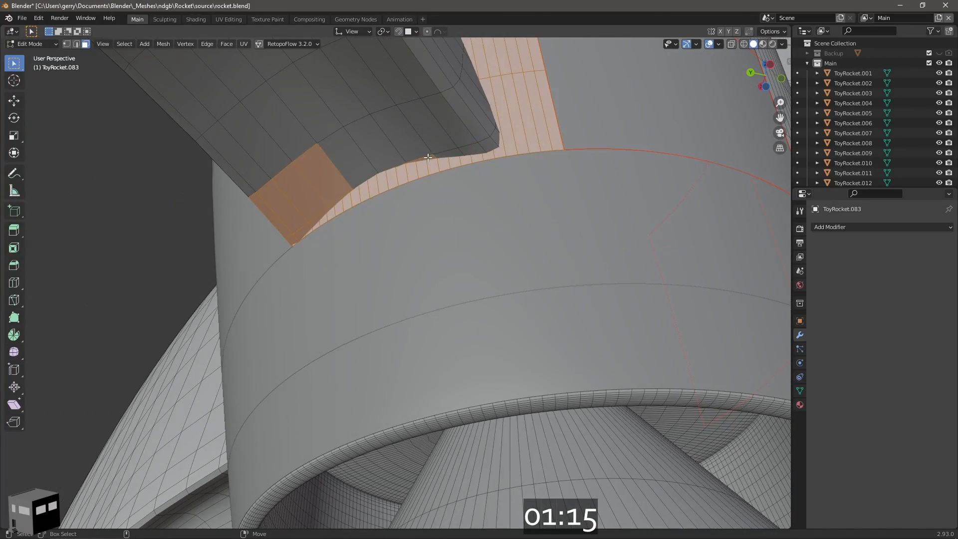
{"action": "middle_click_drag", "start_coordinate": [324, 206], "coordinate": [427, 361]}
{"action": "scroll", "coordinate": [370, 220], "scroll_direction": "up", "scroll_amount": 5}
{"action": "scroll", "coordinate": [369, 220], "scroll_direction": "down", "scroll_amount": 9}
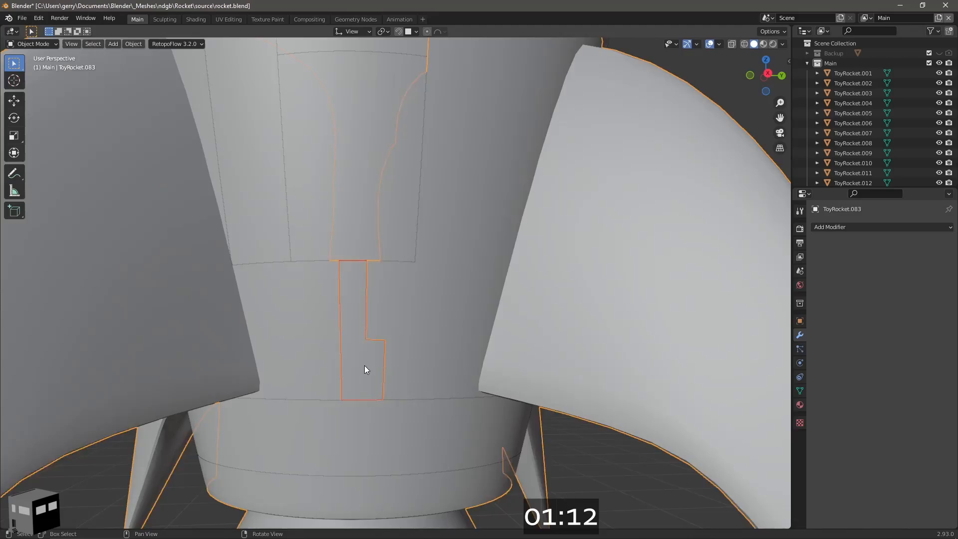
Separate a two-row rectangle directly above the base rings on the opposite side of the body
{"action": "key", "text": "Tab"}
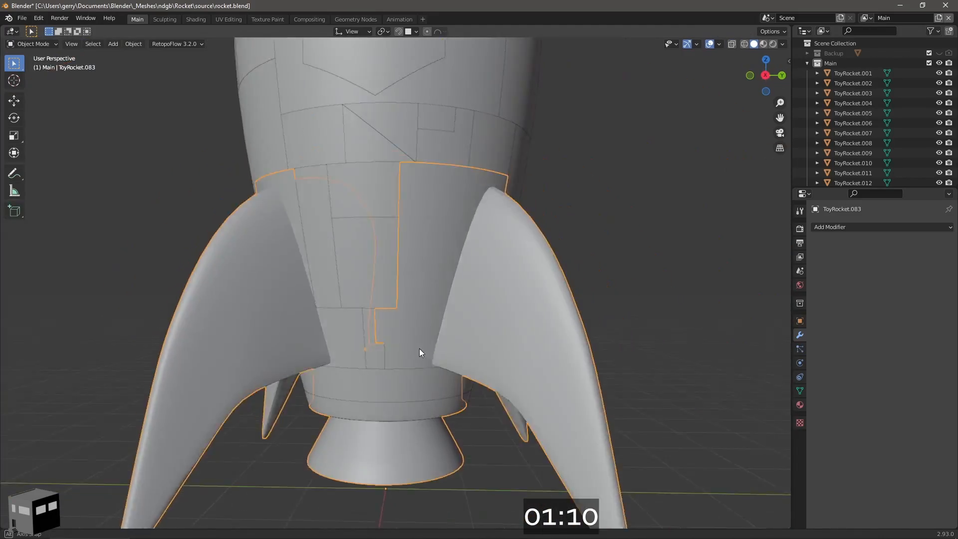
{"action": "scroll", "coordinate": [478, 339], "scroll_direction": "up", "scroll_amount": 4}
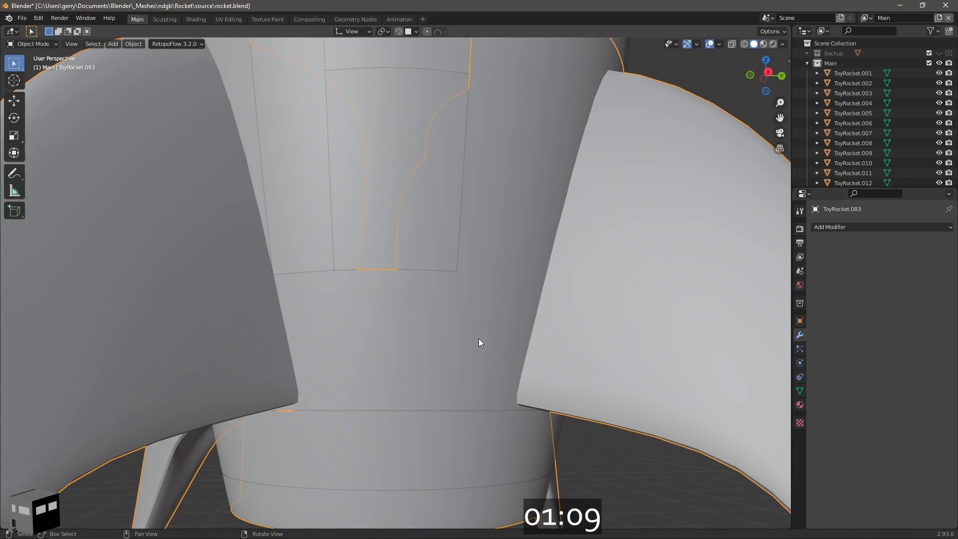
{"action": "scroll", "coordinate": [479, 332], "scroll_direction": "up", "scroll_amount": 3}
{"action": "key", "text": "a"}
{"action": "scroll", "coordinate": [481, 326], "scroll_direction": "down", "scroll_amount": 4}
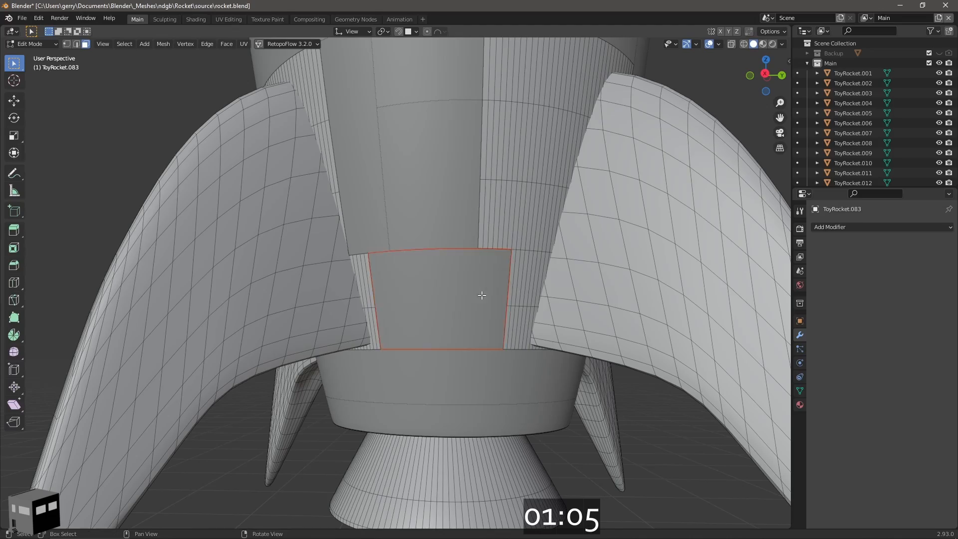
Separate the tall rectangle in the upper rows of this fin gap and the one-row block beneath it
{"action": "key", "text": "c"}
{"action": "left_click", "coordinate": [473, 211]}
{"action": "key", "text": "c"}
{"action": "left_click", "coordinate": [430, 267]}
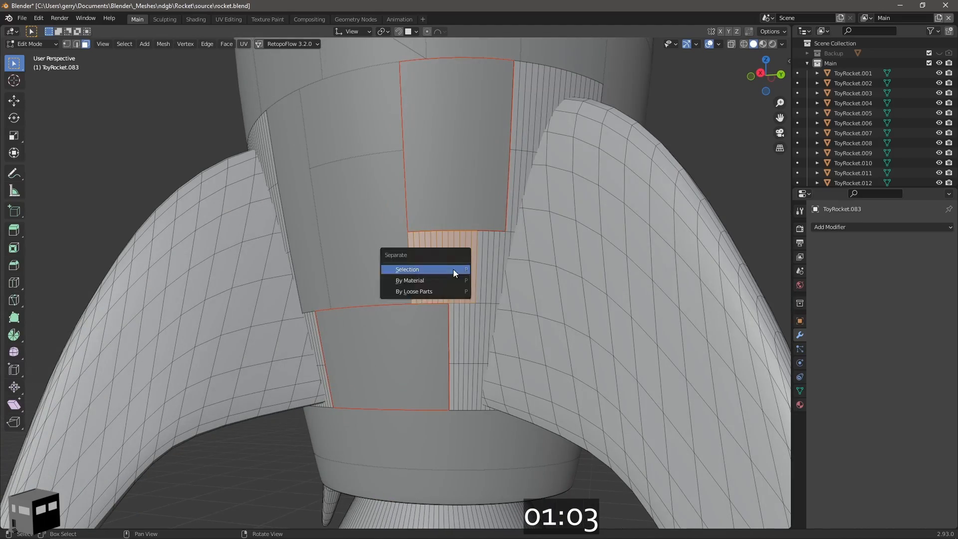
{"action": "left_click", "coordinate": [453, 270]}
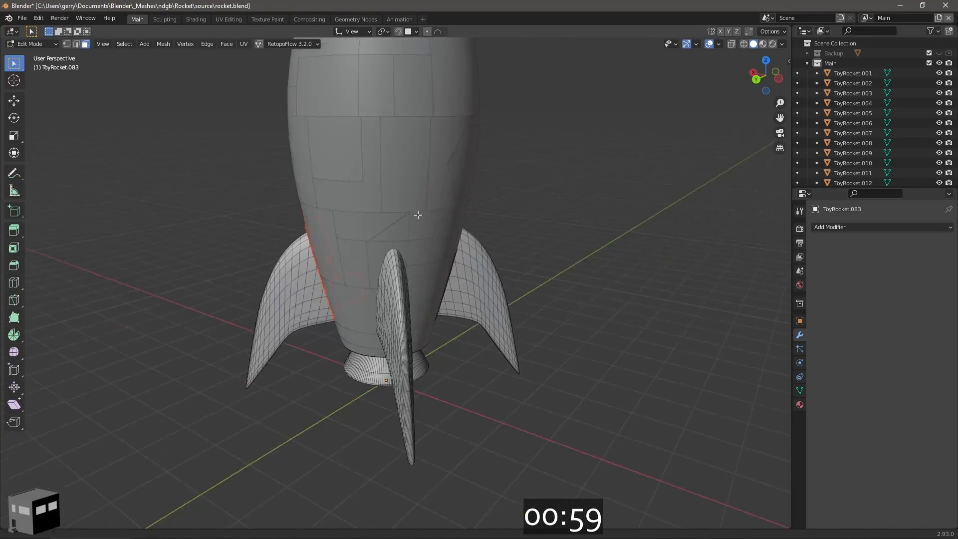
Separate the middle-row block between the tall four-row panel and the fin
{"action": "scroll", "coordinate": [398, 295], "scroll_direction": "up", "scroll_amount": 8}
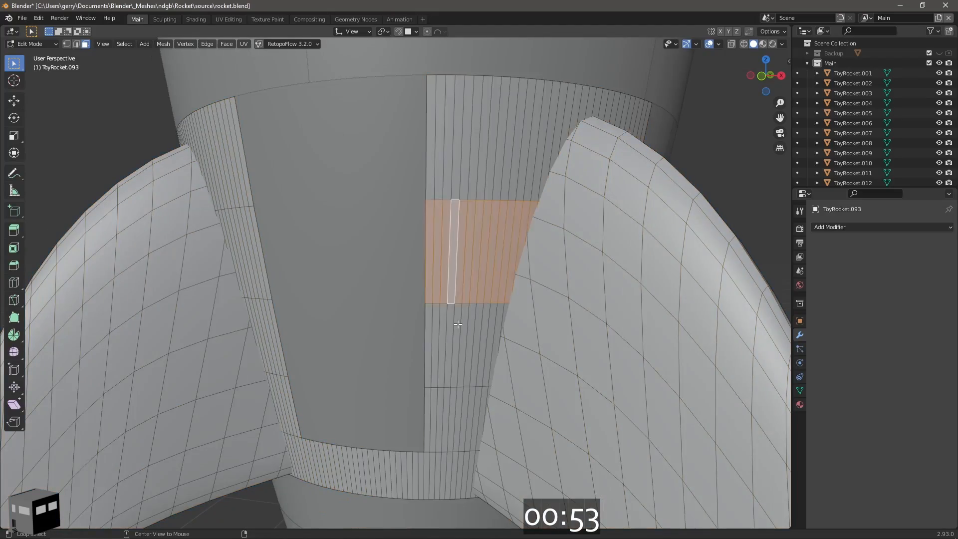
{"action": "left_click", "coordinate": [458, 325], "text": "alt+shift"}
{"action": "left_click", "coordinate": [498, 242], "text": "alt"}
{"action": "right_click_drag", "start_coordinate": [498, 241], "coordinate": [506, 232]}
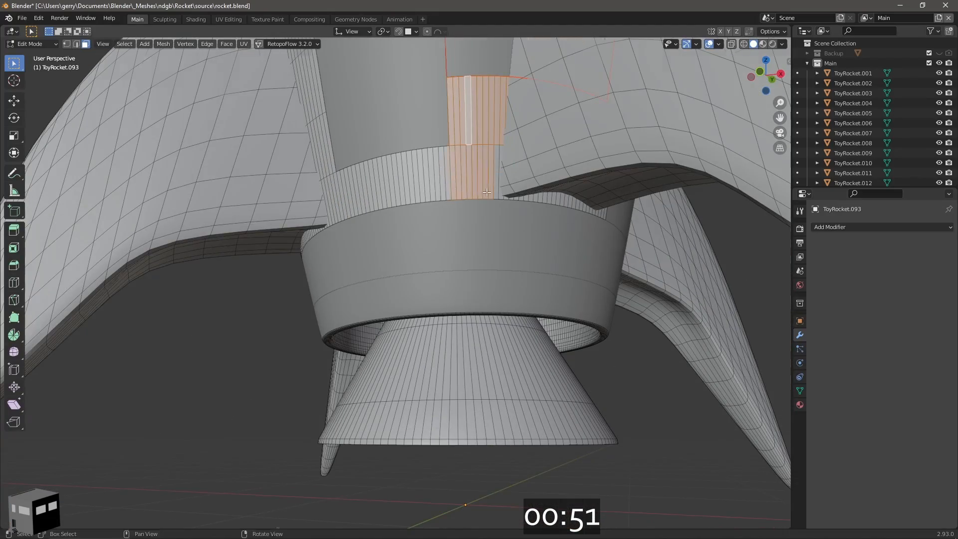
Separate the two-row block below it down to the base ring, including the faces hidden behind the fin
{"action": "mouse_move", "coordinate": [486, 192]}
{"action": "right_mouse_down"}
{"action": "mouse_move", "coordinate": [575, 163]}
{"action": "mouse_move", "coordinate": [499, 178]}
{"action": "right_mouse_up"}
{"action": "key", "text": "c"}
{"action": "left_click_drag", "start_coordinate": [499, 177], "coordinate": [474, 178]}
{"action": "right_click_drag", "start_coordinate": [474, 178], "coordinate": [616, 133]}
{"action": "key", "text": "c"}
{"action": "left_click_drag", "start_coordinate": [616, 132], "coordinate": [554, 109]}
Separate a short one-row block under the four-row panel, directly above the base ring
{"action": "mouse_move", "coordinate": [554, 109]}
{"action": "right_mouse_down"}
{"action": "mouse_move", "coordinate": [422, 262]}
{"action": "mouse_move", "coordinate": [514, 261]}
{"action": "right_mouse_up"}
{"action": "scroll", "coordinate": [514, 261], "scroll_direction": "up", "scroll_amount": 2}
{"action": "middle_click_drag", "start_coordinate": [499, 258], "coordinate": [453, 254]}
{"action": "key", "text": "c"}
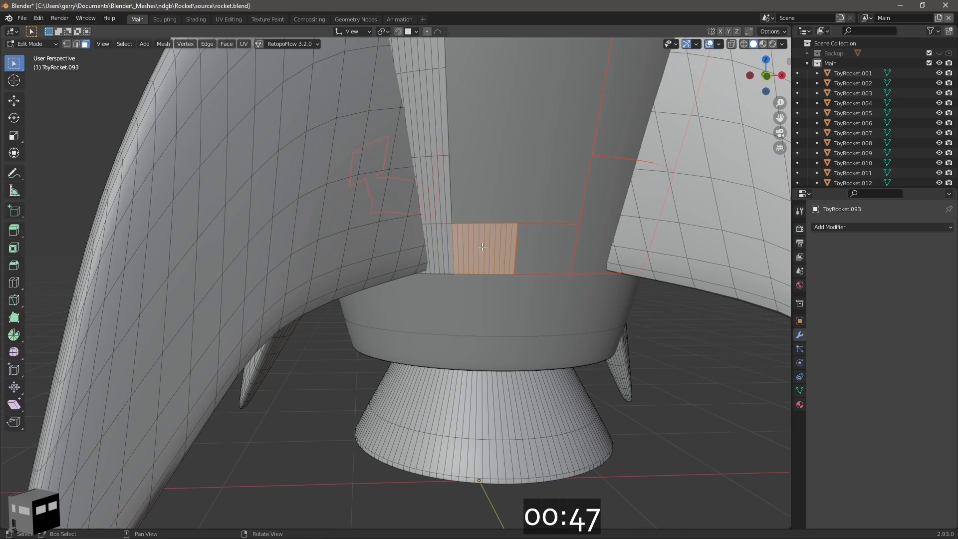
{"action": "key", "text": "p"}
{"action": "left_click", "coordinate": [482, 247]}
Separate the top-row block that spans the body around the fin's tip
{"action": "right_click_drag", "start_coordinate": [483, 247], "coordinate": [511, 271]}
{"action": "scroll", "coordinate": [511, 272], "scroll_direction": "down", "scroll_amount": 3}
{"action": "key", "text": "c"}
{"action": "left_click_drag", "start_coordinate": [425, 157], "coordinate": [494, 160]}
{"action": "key", "text": "p"}
{"action": "right_click_drag", "start_coordinate": [350, 205], "coordinate": [389, 212]}
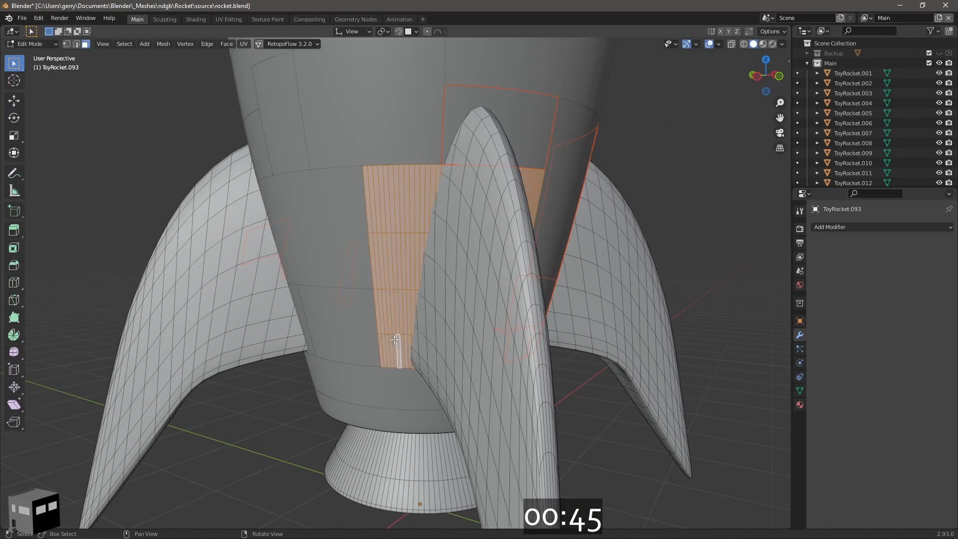
Separate the four-row face block beside and behind the fin, and split off two disconnected face islands
{"action": "key", "text": "p"}
{"action": "scroll", "coordinate": [395, 339], "scroll_direction": "down", "scroll_amount": 5}
{"action": "mouse_move", "coordinate": [425, 324]}
{"action": "right_mouse_down"}
{"action": "mouse_move", "coordinate": [451, 310]}
{"action": "mouse_move", "coordinate": [519, 322]}
{"action": "right_mouse_up"}
{"action": "scroll", "coordinate": [521, 327], "scroll_direction": "up", "scroll_amount": 3}
{"action": "key", "text": "l"}
{"action": "key", "text": "p"}
{"action": "key", "text": "l"}
{"action": "key", "text": "p"}
Split the remaining disconnected face islands around the neighbouring fins into their own objects
{"action": "mouse_move", "coordinate": [320, 280]}
{"action": "right_mouse_down"}
{"action": "mouse_move", "coordinate": [388, 263]}
{"action": "mouse_move", "coordinate": [399, 299]}
{"action": "mouse_move", "coordinate": [425, 240]}
{"action": "mouse_move", "coordinate": [344, 239]}
{"action": "mouse_move", "coordinate": [460, 304]}
{"action": "mouse_move", "coordinate": [430, 287]}
{"action": "right_mouse_up"}
{"action": "left_click", "coordinate": [264, 283]}
{"action": "scroll", "coordinate": [319, 299], "scroll_direction": "down", "scroll_amount": 4}
{"action": "scroll", "coordinate": [459, 290], "scroll_direction": "up", "scroll_amount": 3}
{"action": "key", "text": "l"}
{"action": "key", "text": "p"}
{"action": "key", "text": "l"}
{"action": "key", "text": "p"}
{"action": "scroll", "coordinate": [344, 272], "scroll_direction": "up", "scroll_amount": 4}
{"action": "key", "text": "l"}
{"action": "key", "text": "p"}
{"action": "key", "text": "l"}
{"action": "key", "text": "p"}
{"action": "scroll", "coordinate": [391, 263], "scroll_direction": "down", "scroll_amount": 4}
Separate the small four-sided patch on the fin's side, close to the body
{"action": "key", "text": "Tab"}
{"action": "scroll", "coordinate": [430, 287], "scroll_direction": "up", "scroll_amount": 3}
{"action": "left_click", "coordinate": [548, 264]}
{"action": "key", "text": "Tab"}
{"action": "key", "text": "Tab"}
{"action": "left_click", "coordinate": [462, 205]}
{"action": "key", "text": "Tab"}
{"action": "key", "text": "l"}
{"action": "key", "text": "p"}
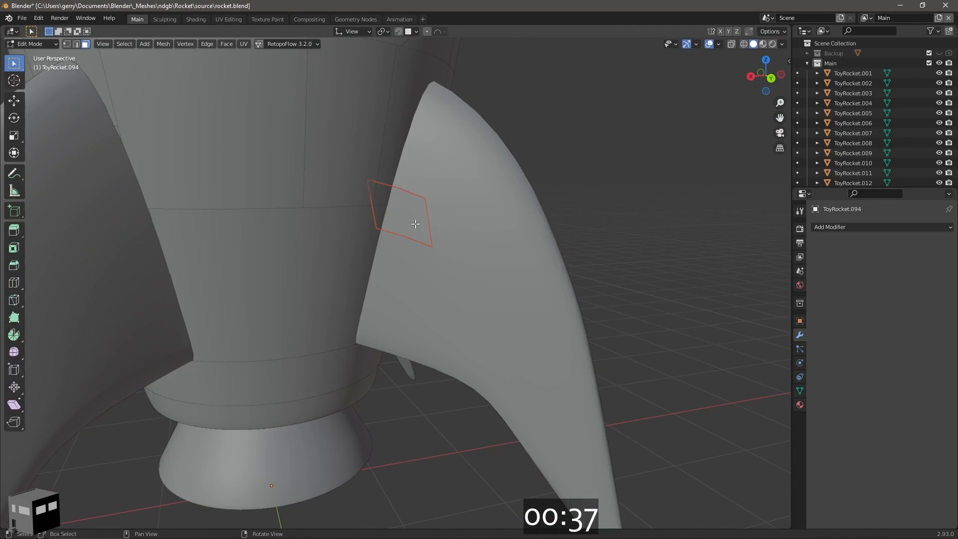
Join the small patch back to its fin and merge the fin's vertices by distance
{"action": "key", "text": "Tab"}
{"action": "left_click", "coordinate": [524, 269]}
{"action": "left_click", "coordinate": [419, 224], "text": "shift"}
{"action": "key", "text": "ctrl+j"}
{"action": "mouse_move", "coordinate": [418, 224]}
{"action": "right_mouse_down"}
{"action": "mouse_move", "coordinate": [474, 251]}
{"action": "mouse_move", "coordinate": [496, 301]}
{"action": "right_mouse_up"}
{"action": "key", "text": "Tab"}
{"action": "key", "text": "a"}
{"action": "left_click", "coordinate": [163, 44]}
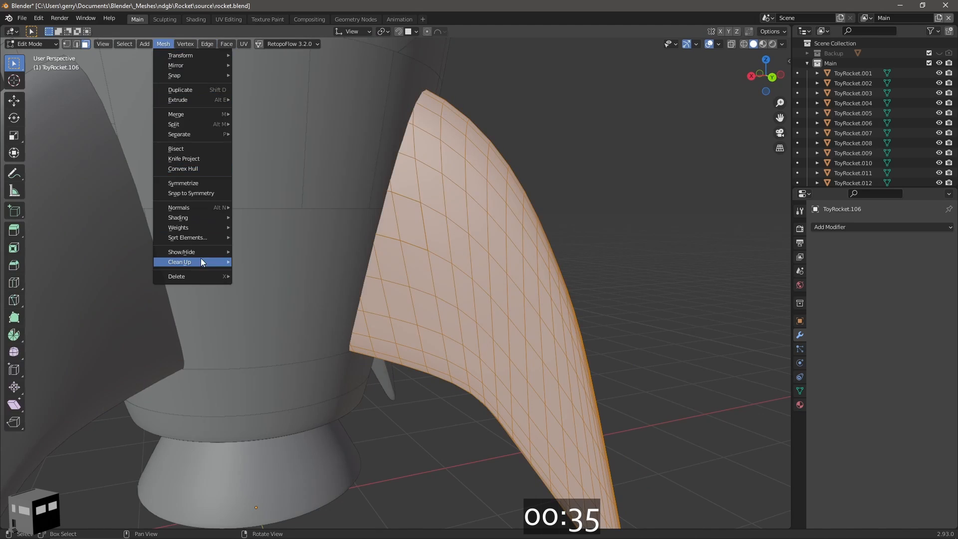
{"action": "left_click", "coordinate": [265, 338]}
Separate the stepped stray patch on the inner face of another fin
{"action": "key", "text": "Tab"}
{"action": "scroll", "coordinate": [438, 342], "scroll_direction": "down", "scroll_amount": 3}
{"action": "scroll", "coordinate": [494, 279], "scroll_direction": "up", "scroll_amount": 5}
{"action": "left_click", "coordinate": [492, 270]}
{"action": "mouse_move", "coordinate": [589, 322]}
{"action": "right_mouse_down"}
{"action": "mouse_move", "coordinate": [494, 279]}
{"action": "mouse_move", "coordinate": [465, 316]}
{"action": "right_mouse_up"}
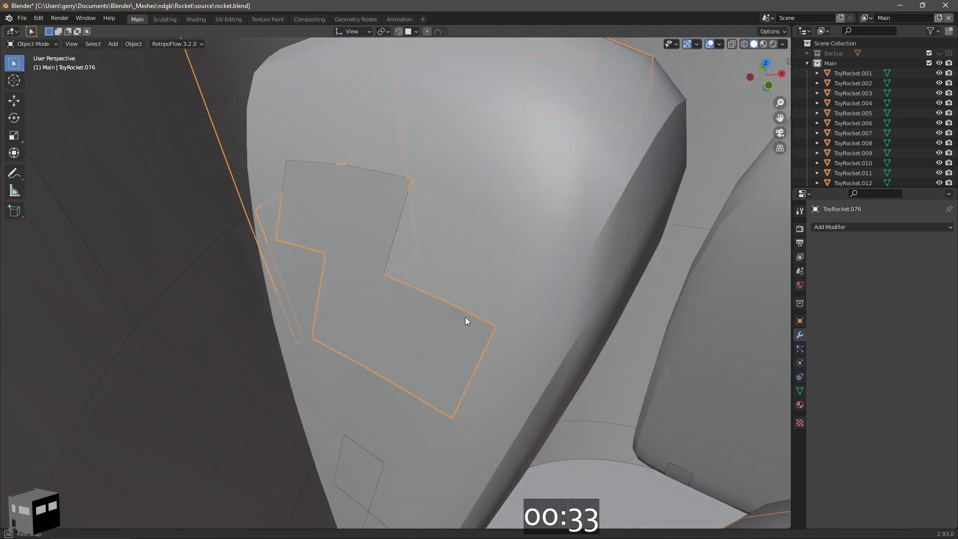
{"action": "key", "text": "Tab"}
{"action": "key", "text": "l"}
{"action": "key", "text": "p"}
{"action": "left_click", "coordinate": [465, 351]}
Separate the strip and the two-row block of stray faces near the fin's lower end
{"action": "key", "text": "Tab"}
{"action": "middle_click_drag", "start_coordinate": [461, 355], "coordinate": [426, 235]}
{"action": "left_click", "coordinate": [350, 376]}
{"action": "key", "text": "Tab"}
{"action": "mouse_move", "coordinate": [396, 384]}
{"action": "right_mouse_down"}
{"action": "mouse_move", "coordinate": [373, 336]}
{"action": "mouse_move", "coordinate": [337, 367]}
{"action": "mouse_move", "coordinate": [407, 332]}
{"action": "right_mouse_up"}
{"action": "key", "text": "Tab"}
{"action": "left_click", "coordinate": [399, 349]}
{"action": "key", "text": "Tab"}
{"action": "left_click", "coordinate": [413, 329]}
{"action": "left_click", "coordinate": [407, 359], "text": "shift"}
{"action": "left_click", "coordinate": [255, 410], "text": "shift"}
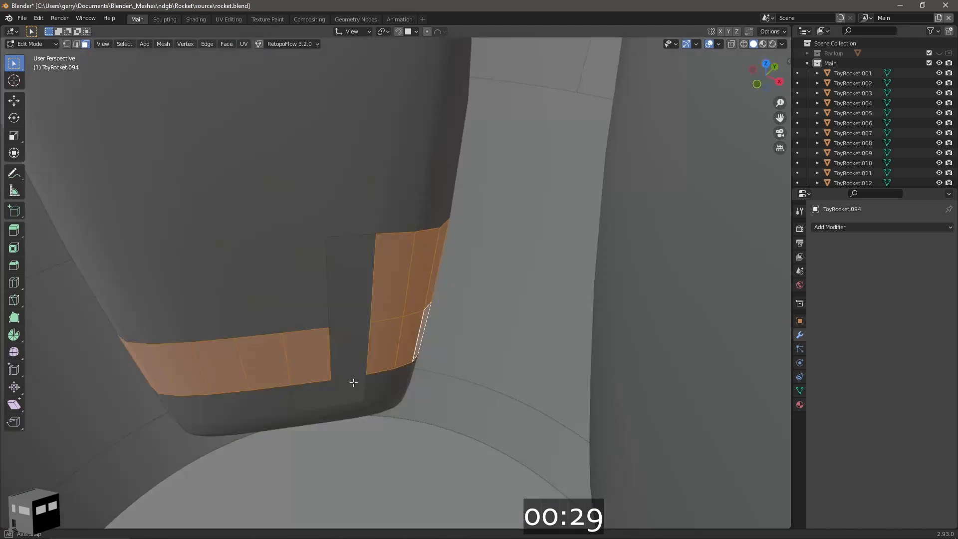
{"action": "key", "text": "p"}
Separate the narrow patch between those stray faces and the L-shaped patch on the side of a fin
{"action": "key", "text": "Tab"}
{"action": "left_click", "coordinate": [359, 356]}
{"action": "key", "text": "Tab"}
{"action": "key", "text": "p"}
{"action": "left_click", "coordinate": [337, 364]}
{"action": "key", "text": "Tab"}
{"action": "right_click_drag", "start_coordinate": [357, 250], "coordinate": [350, 323]}
{"action": "left_click", "coordinate": [351, 323]}
{"action": "key", "text": "Tab"}
{"action": "left_click", "coordinate": [351, 323]}
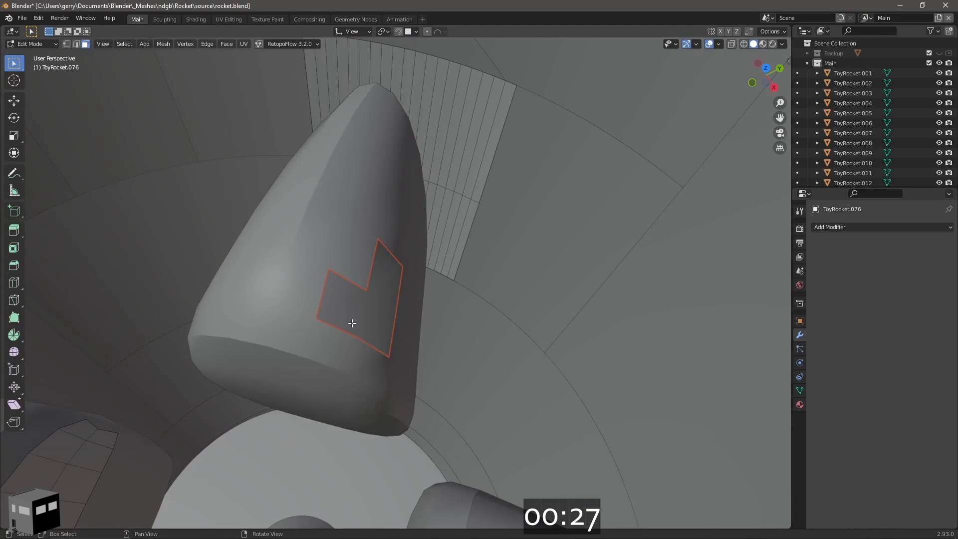
Join the separated patches to the fin they came from and merge its vertices by distance
{"action": "key", "text": "Tab"}
{"action": "left_click", "coordinate": [370, 274]}
{"action": "mouse_move", "coordinate": [370, 273]}
{"action": "right_mouse_down"}
{"action": "mouse_move", "coordinate": [371, 294]}
{"action": "mouse_move", "coordinate": [445, 252]}
{"action": "mouse_move", "coordinate": [461, 320]}
{"action": "right_mouse_up"}
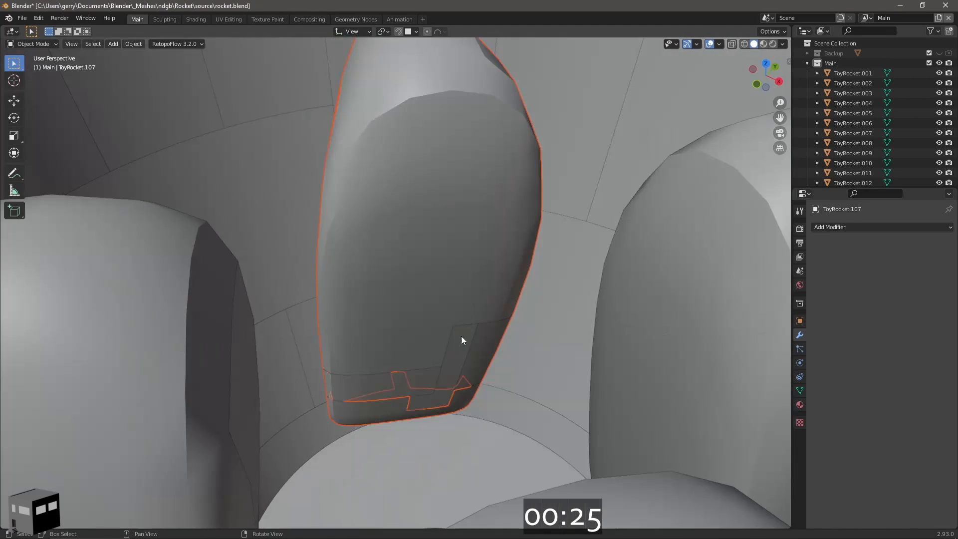
{"action": "left_click", "coordinate": [389, 371], "text": "shift"}
{"action": "key", "text": "ctrl+j"}
{"action": "key", "text": "Tab"}
{"action": "key", "text": "a"}
{"action": "left_click", "coordinate": [163, 44]}
{"action": "left_click", "coordinate": [250, 336]}
Separate the small stray patch on the dark side of the fin
{"action": "right_click_drag", "start_coordinate": [380, 260], "coordinate": [539, 196]}
{"action": "middle_click_drag", "start_coordinate": [539, 196], "coordinate": [412, 227]}
{"action": "key", "text": "Tab"}
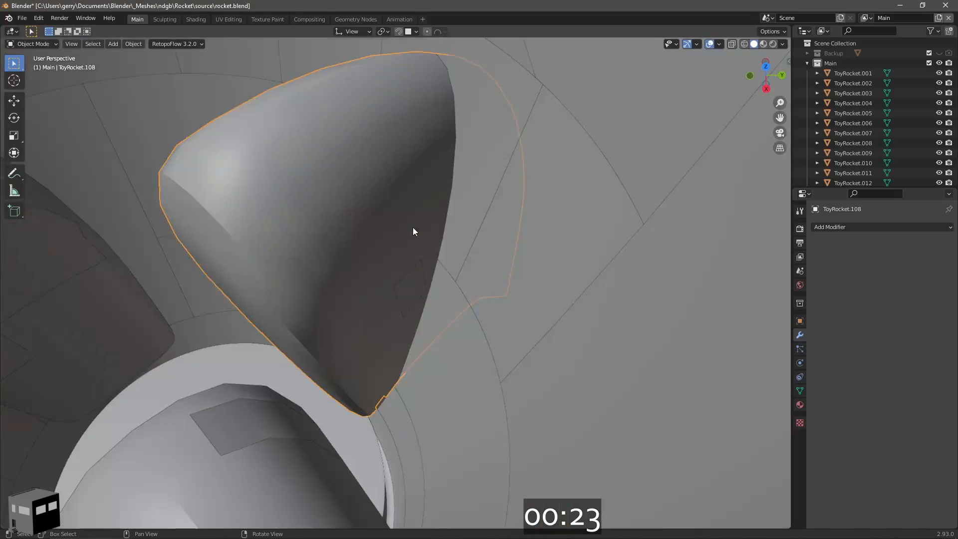
{"action": "left_click", "coordinate": [394, 257]}
{"action": "key", "text": "Tab"}
{"action": "key", "text": "p"}
{"action": "left_click", "coordinate": [395, 286]}
{"action": "key", "text": "Tab"}
Separate the stray fin faces from the L-shaped body panel at the fin's base
{"action": "mouse_move", "coordinate": [374, 401]}
{"action": "middle_mouse_down"}
{"action": "mouse_move", "coordinate": [430, 327]}
{"action": "mouse_move", "coordinate": [379, 310]}
{"action": "middle_mouse_up"}
{"action": "left_click", "coordinate": [258, 370]}
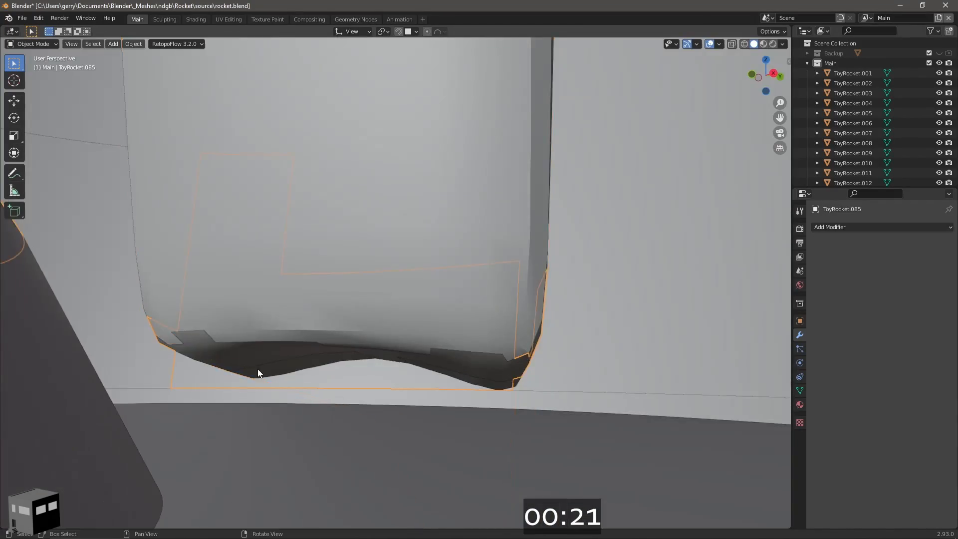
{"action": "mouse_move", "coordinate": [258, 370]}
{"action": "middle_mouse_down"}
{"action": "mouse_move", "coordinate": [460, 326]}
{"action": "mouse_move", "coordinate": [424, 360]}
{"action": "middle_mouse_up"}
{"action": "key", "text": "Tab"}
{"action": "left_click", "coordinate": [414, 340]}
{"action": "key", "text": "c"}
{"action": "mouse_move", "coordinate": [287, 376]}
{"action": "left_mouse_down"}
{"action": "mouse_move", "coordinate": [326, 404]}
{"action": "mouse_move", "coordinate": [297, 415]}
{"action": "left_mouse_up"}
{"action": "key", "text": "p"}
{"action": "key", "text": "Tab"}
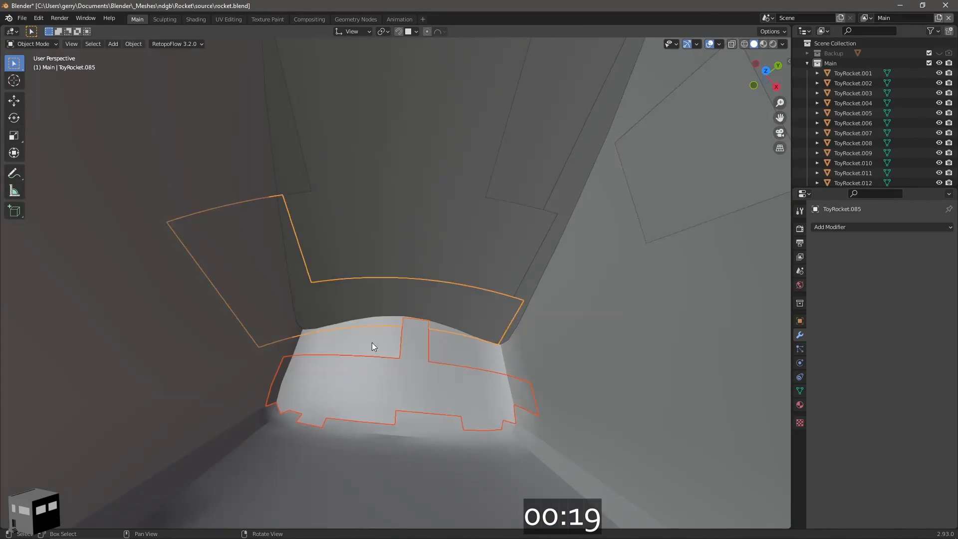
Join the separated base faces to the fin
{"action": "left_click", "coordinate": [389, 369]}
{"action": "left_click", "coordinate": [544, 377], "text": "shift"}
{"action": "key", "text": "ctrl+j"}
Separate the stray rectangular patch on the side of the next fin, seen from below the rocket
{"action": "middle_click_drag", "start_coordinate": [541, 379], "coordinate": [574, 108]}
{"action": "left_click", "coordinate": [348, 242]}
{"action": "key", "text": "Tab"}
{"action": "key", "text": "p"}
{"action": "key", "text": "Tab"}
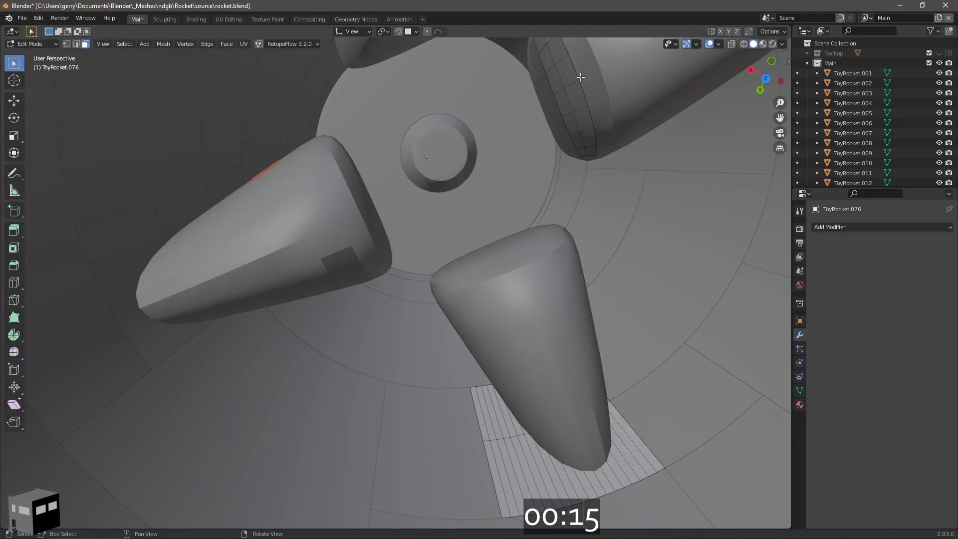
Separate the linked stray faces along the inner edge of the opposite fin
{"action": "left_click", "coordinate": [574, 108]}
{"action": "mouse_move", "coordinate": [574, 107]}
{"action": "right_mouse_down"}
{"action": "mouse_move", "coordinate": [700, 86]}
{"action": "mouse_move", "coordinate": [499, 254]}
{"action": "mouse_move", "coordinate": [493, 230]}
{"action": "mouse_move", "coordinate": [461, 237]}
{"action": "right_mouse_up"}
{"action": "key", "text": "Tab"}
{"action": "key", "text": "l"}
{"action": "key", "text": "p"}
{"action": "key", "text": "Tab"}
{"action": "left_click", "coordinate": [477, 214]}
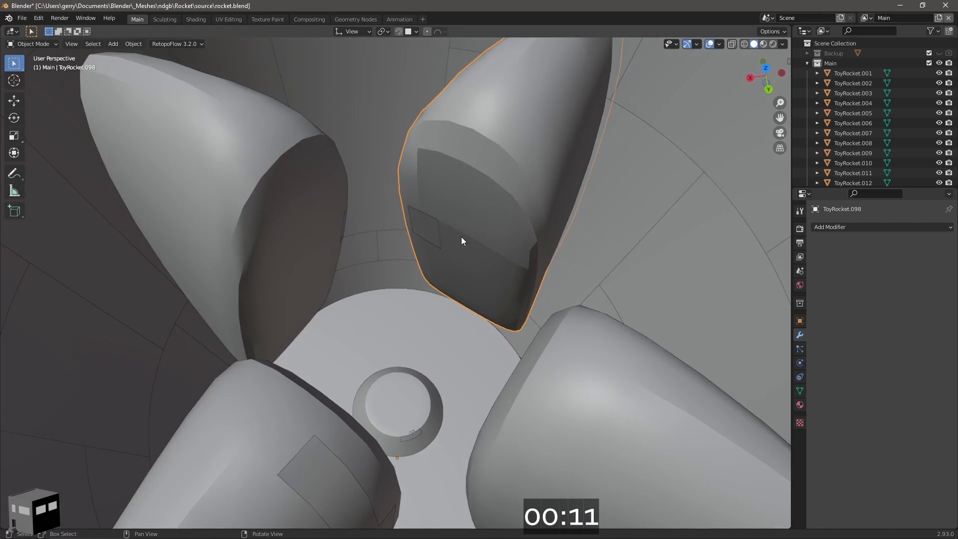
Separate the small four-sided patch beside them on the same fin's inner edge
{"action": "key", "text": "Tab"}
{"action": "key", "text": "Tab"}
{"action": "left_click", "coordinate": [454, 236]}
{"action": "key", "text": "Tab"}
{"action": "key", "text": "l"}
{"action": "key", "text": "p"}
{"action": "key", "text": "Tab"}
Select the fin with its patches and merge its vertices by distance
{"action": "left_click", "coordinate": [484, 127], "text": "shift"}
{"action": "left_click", "coordinate": [484, 127]}
{"action": "left_click", "coordinate": [480, 199]}
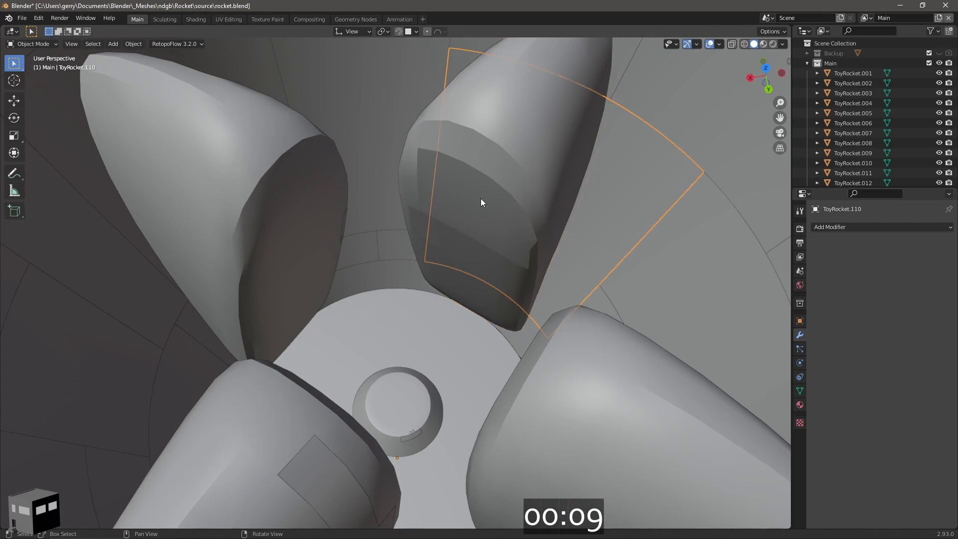
{"action": "left_click", "coordinate": [495, 160]}
{"action": "key", "text": "Tab"}
{"action": "key", "text": "a"}
{"action": "left_click", "coordinate": [164, 44]}
{"action": "left_click", "coordinate": [287, 340]}
{"action": "key", "text": "Tab"}
Inspect the remaining fins for stray patches, temporarily hiding everything except the selected piece
{"action": "mouse_move", "coordinate": [349, 259]}
{"action": "right_mouse_down"}
{"action": "mouse_move", "coordinate": [257, 322]}
{"action": "mouse_move", "coordinate": [552, 388]}
{"action": "mouse_move", "coordinate": [492, 351]}
{"action": "mouse_move", "coordinate": [594, 369]}
{"action": "mouse_move", "coordinate": [474, 312]}
{"action": "mouse_move", "coordinate": [478, 301]}
{"action": "mouse_move", "coordinate": [421, 382]}
{"action": "mouse_move", "coordinate": [434, 418]}
{"action": "right_mouse_up"}
{"action": "left_click", "coordinate": [492, 351]}
{"action": "key", "text": "ctrl+i"}
{"action": "key", "text": "h"}
{"action": "left_click", "coordinate": [594, 368]}
{"action": "key", "text": "alt+h"}
{"action": "left_click", "coordinate": [433, 417]}
{"action": "key", "text": "Tab"}
{"action": "key", "text": "l"}
{"action": "key", "text": "Tab"}
{"action": "middle_click_drag", "start_coordinate": [433, 417], "coordinate": [506, 325]}
{"action": "left_click", "coordinate": [506, 325]}
{"action": "left_click", "coordinate": [415, 315]}
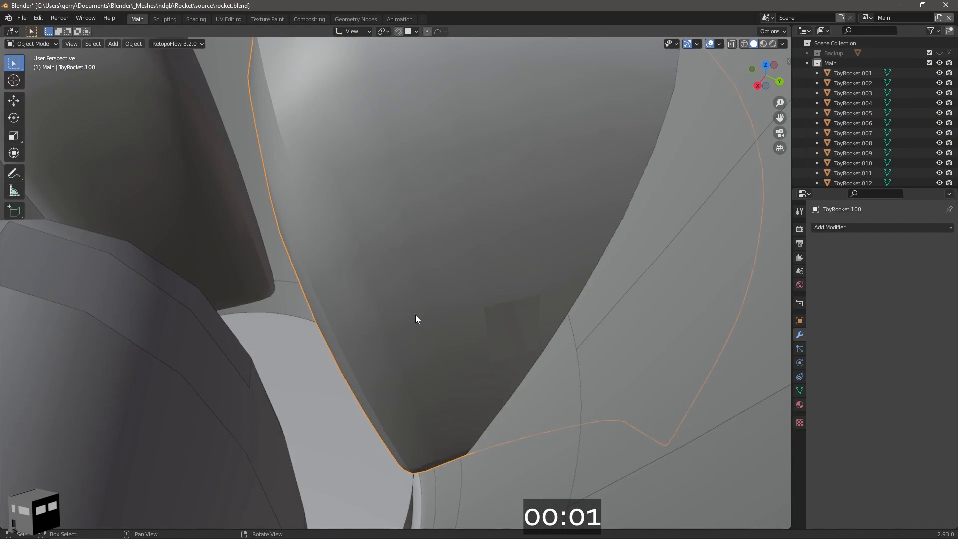
{"action": "key", "text": "Tab"}
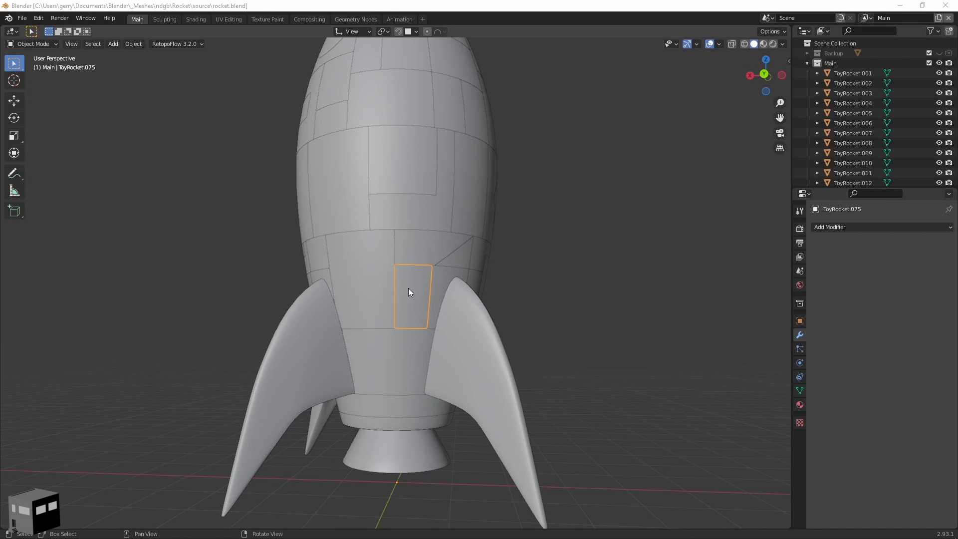
Add a Solidify modifier to the rectangular panel between the two front fins and set its offset to -1.1
{"action": "left_click", "coordinate": [409, 293]}
{"action": "left_click", "coordinate": [861, 229]}
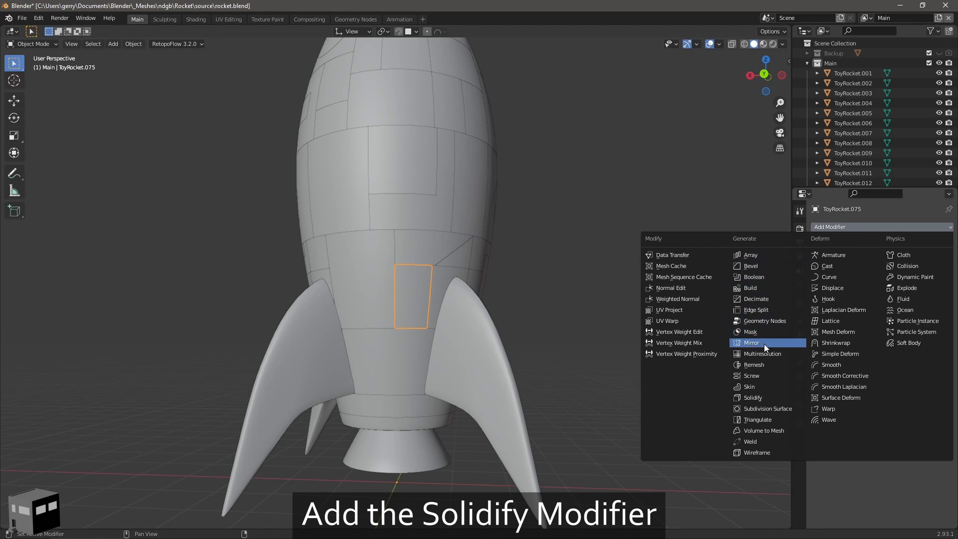
{"action": "left_click", "coordinate": [765, 397]}
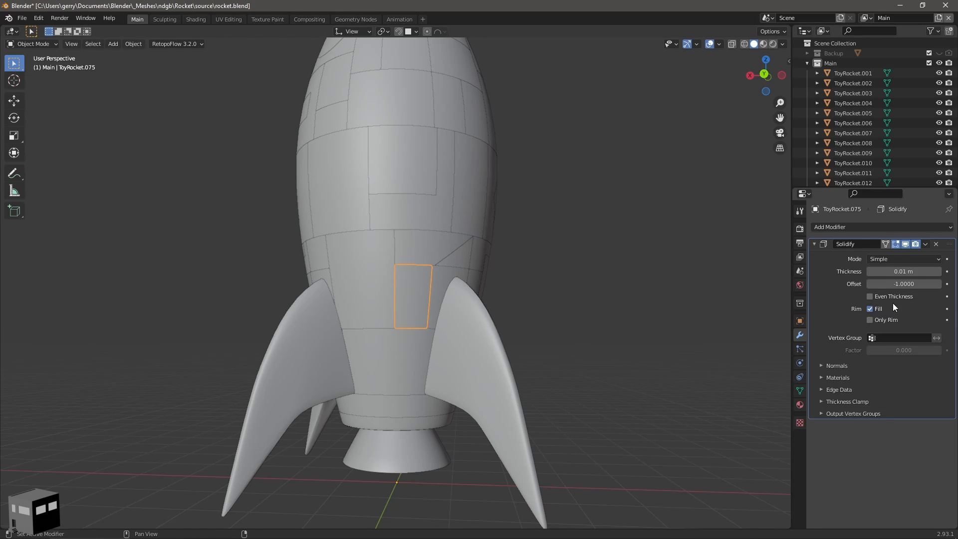
{"action": "left_click", "coordinate": [877, 284]}
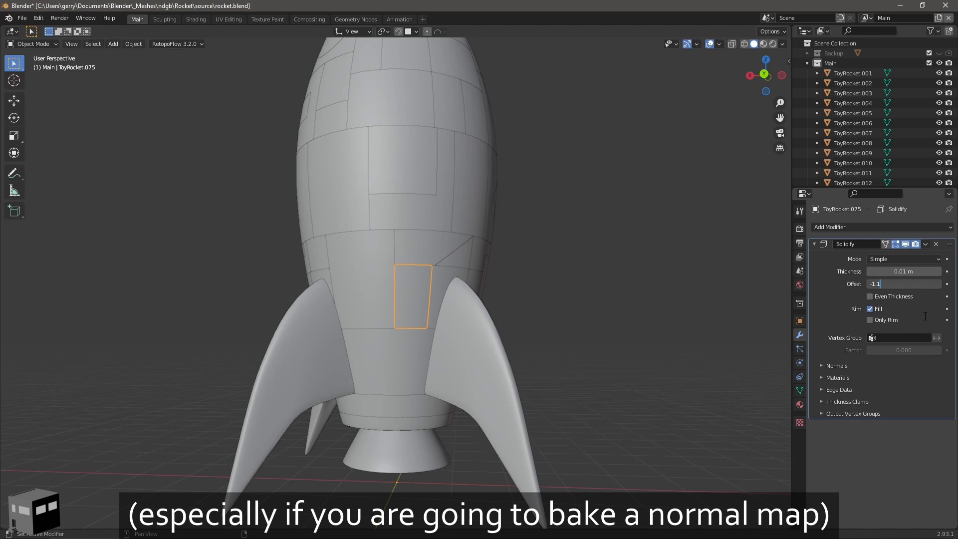
{"action": "key", "text": "Return"}
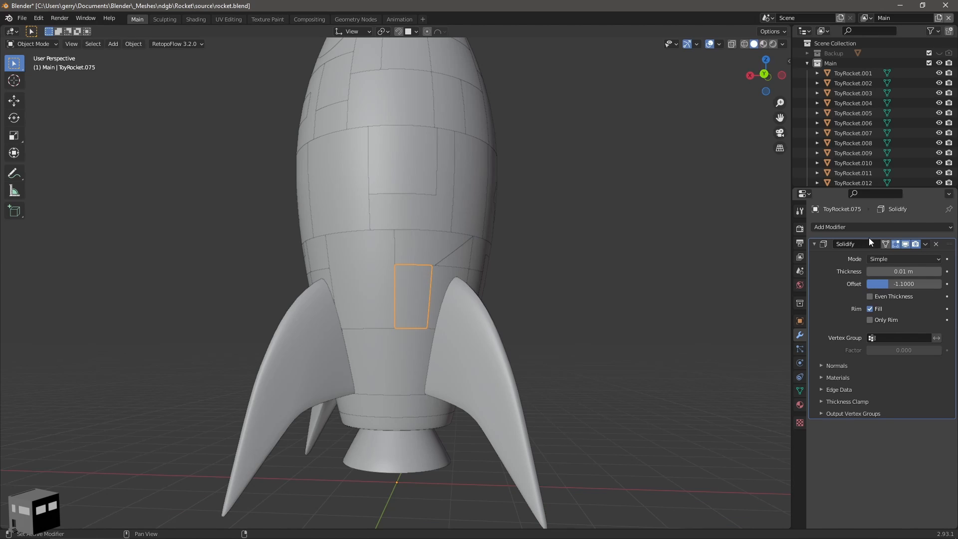
Add a Bevel modifier with 3 segments below Solidify on the same panel
{"action": "left_click", "coordinate": [875, 228]}
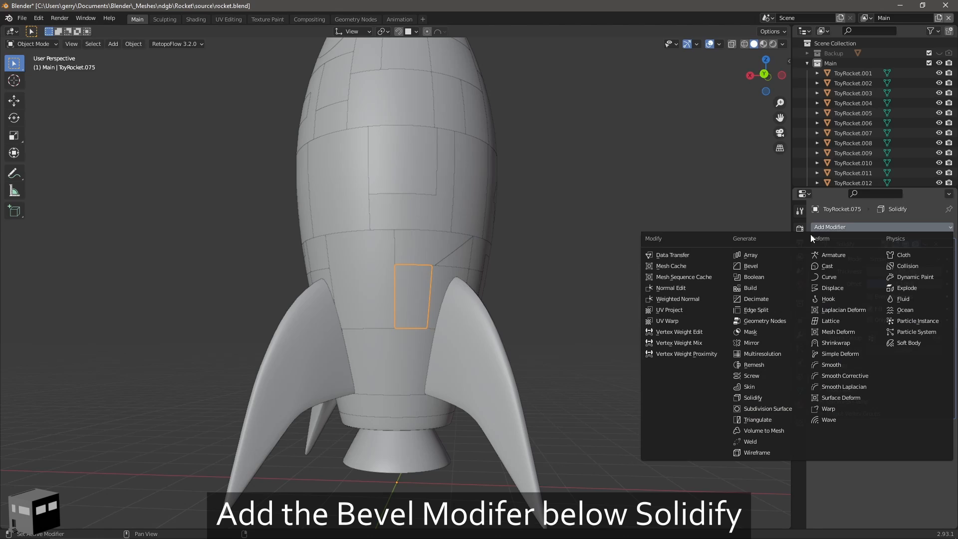
{"action": "left_click", "coordinate": [771, 266]}
{"action": "scroll", "coordinate": [867, 375], "scroll_direction": "down", "scroll_amount": 2}
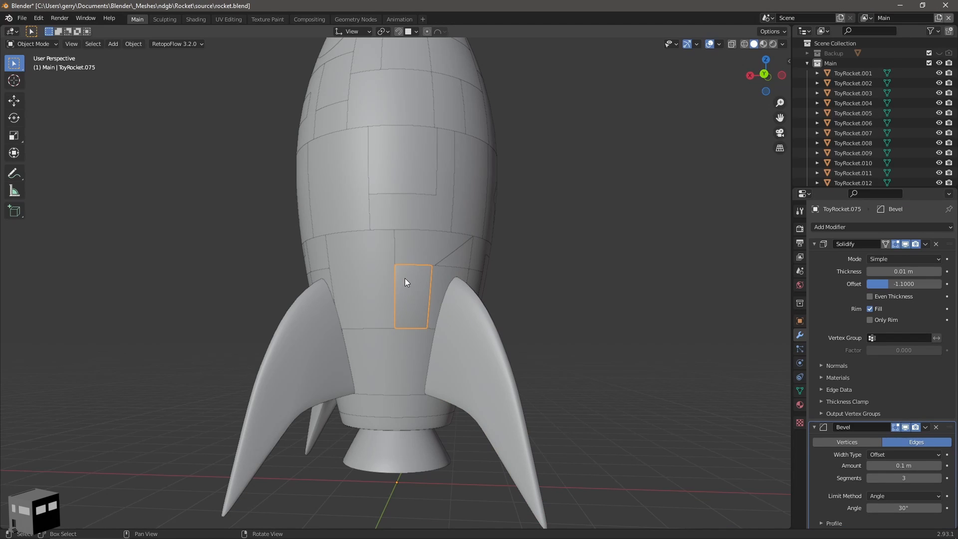
Copy the panel's Solidify and Bevel modifiers to all the other rocket pieces
{"action": "key", "text": "a"}
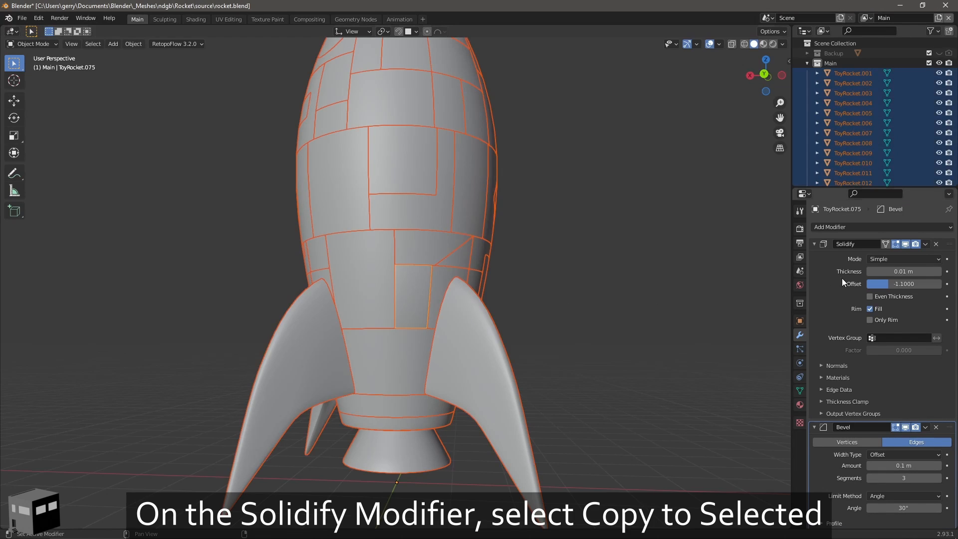
{"action": "left_click", "coordinate": [926, 244]}
{"action": "left_click", "coordinate": [909, 280]}
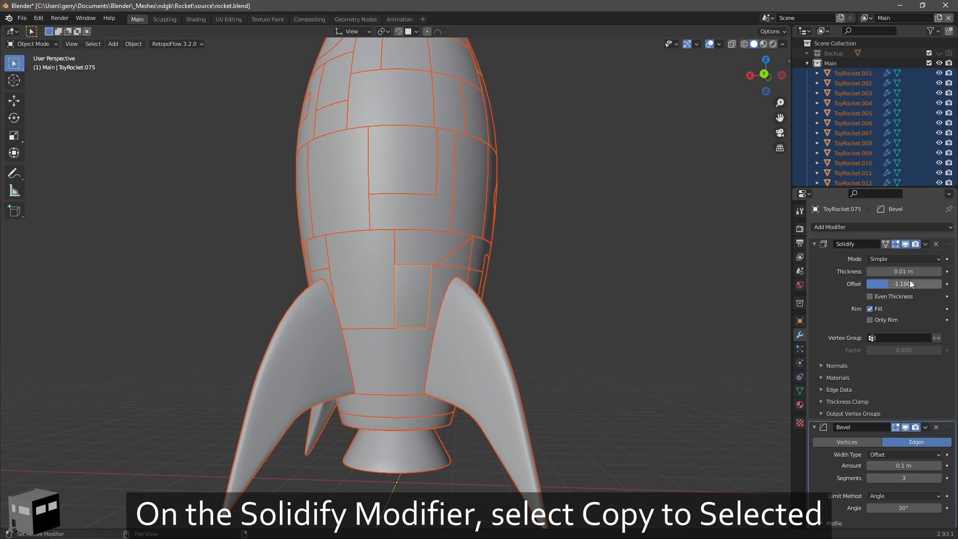
{"action": "left_click", "coordinate": [925, 427]}
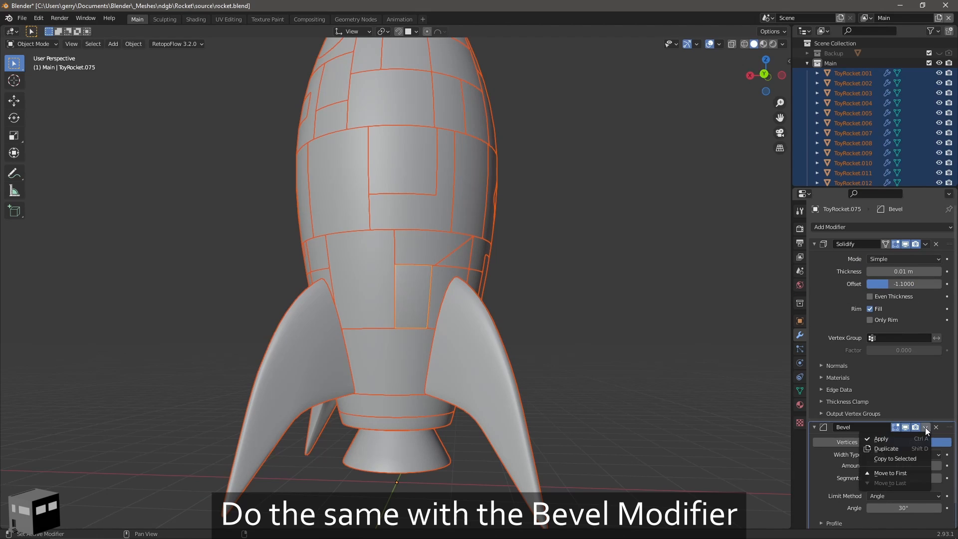
{"action": "left_click", "coordinate": [918, 456]}
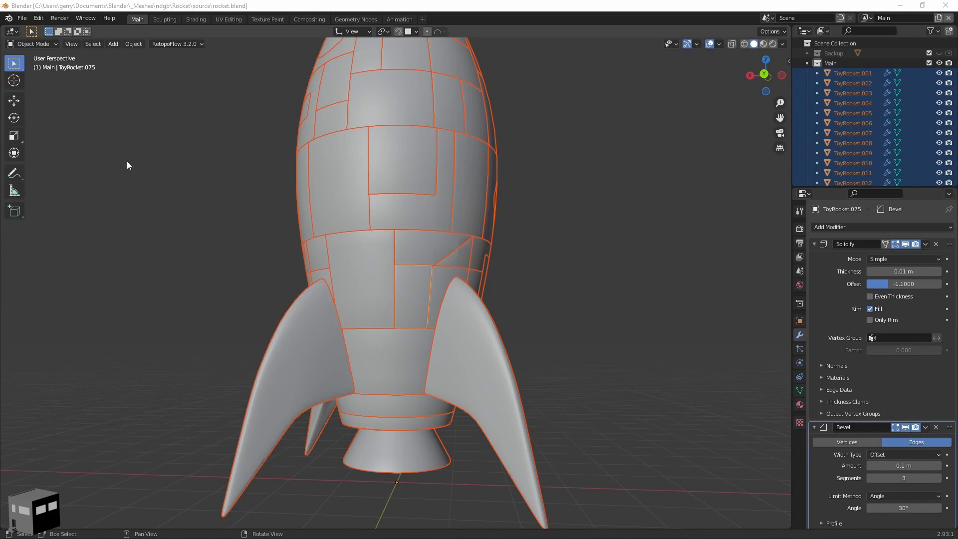
Search the add-ons in the preferences for "mod" and enable Interface: Modifier Tools
{"action": "left_click", "coordinate": [38, 18]}
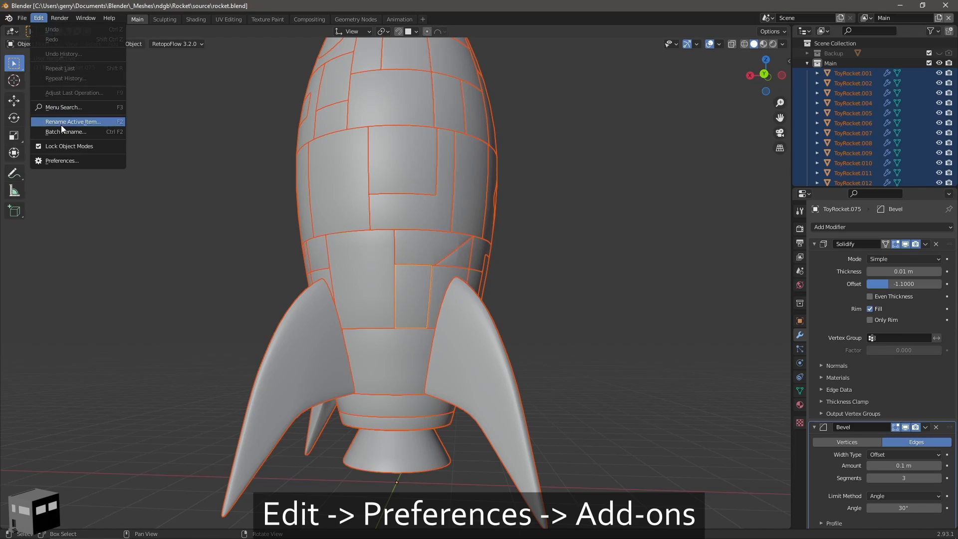
{"action": "left_click", "coordinate": [59, 161]}
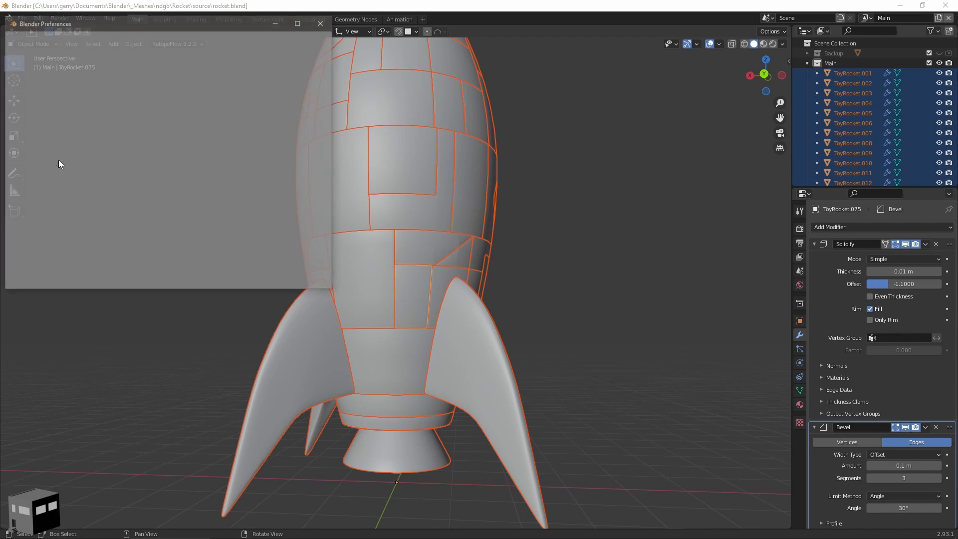
{"action": "left_click_drag", "start_coordinate": [159, 26], "coordinate": [336, 58]}
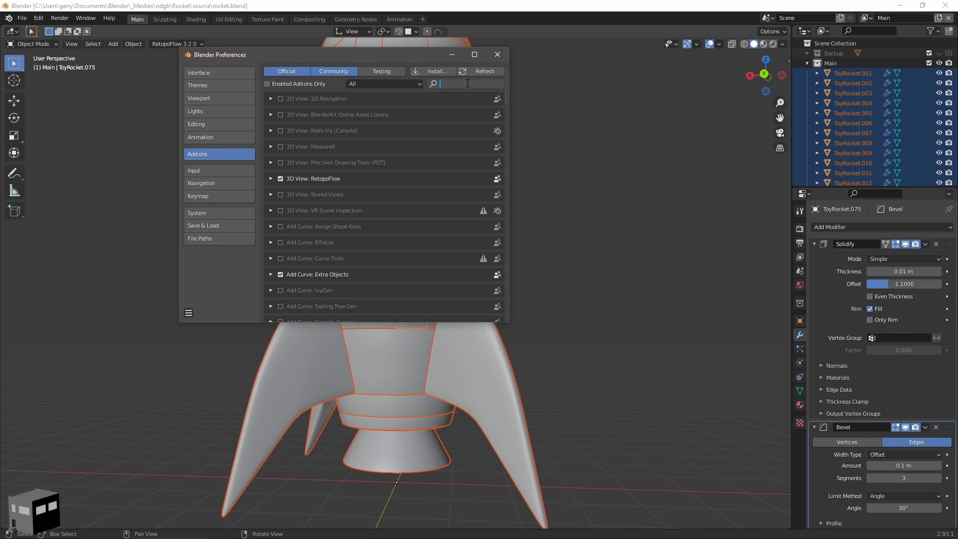
{"action": "type", "text": "mod"}
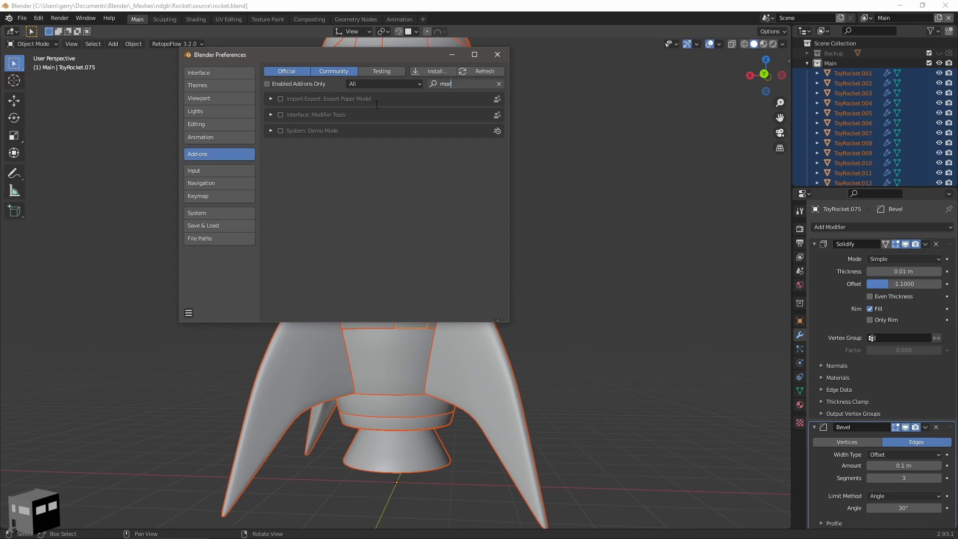
{"action": "left_click", "coordinate": [280, 114]}
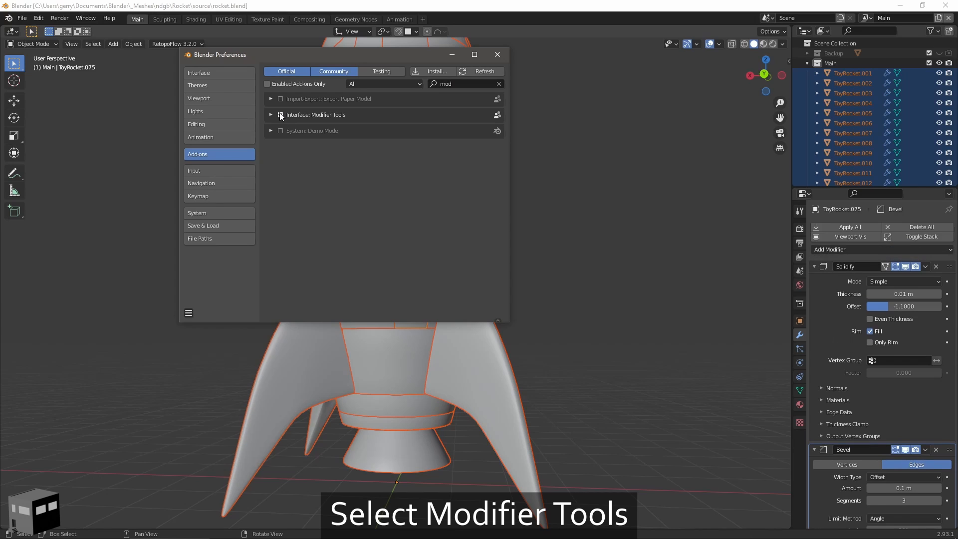
Apply all modifiers on the selected rocket pieces and join them into a single mesh
{"action": "left_click", "coordinate": [497, 54]}
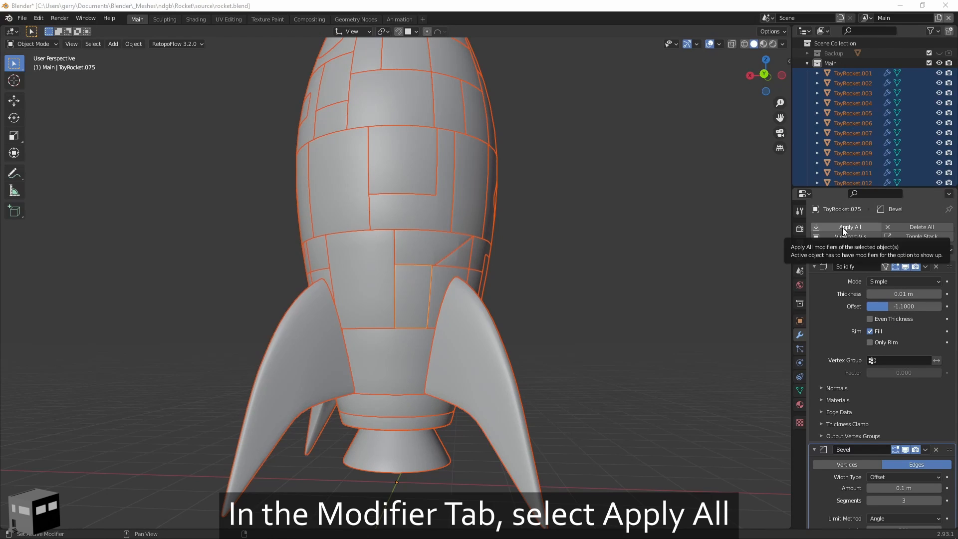
{"action": "left_click", "coordinate": [842, 227]}
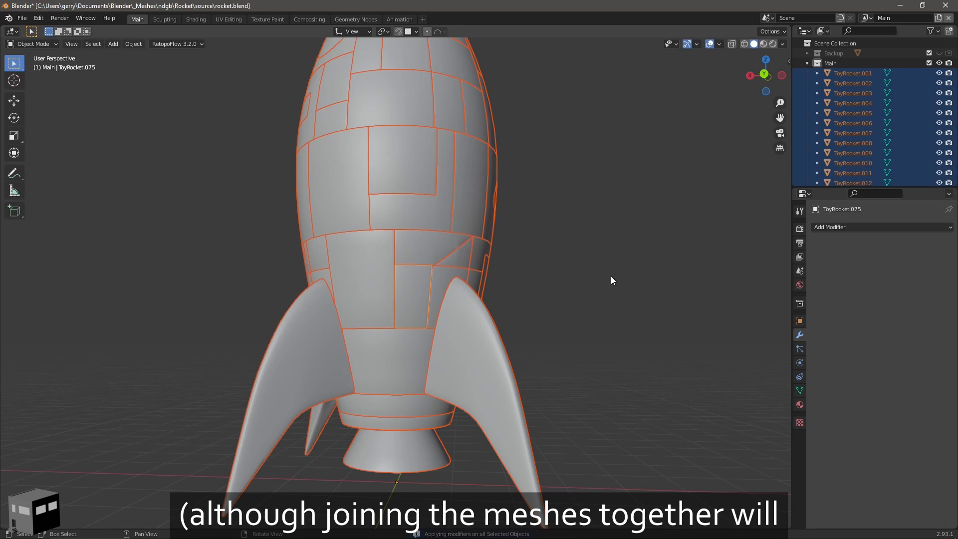
{"action": "key", "text": "ctrl+s"}
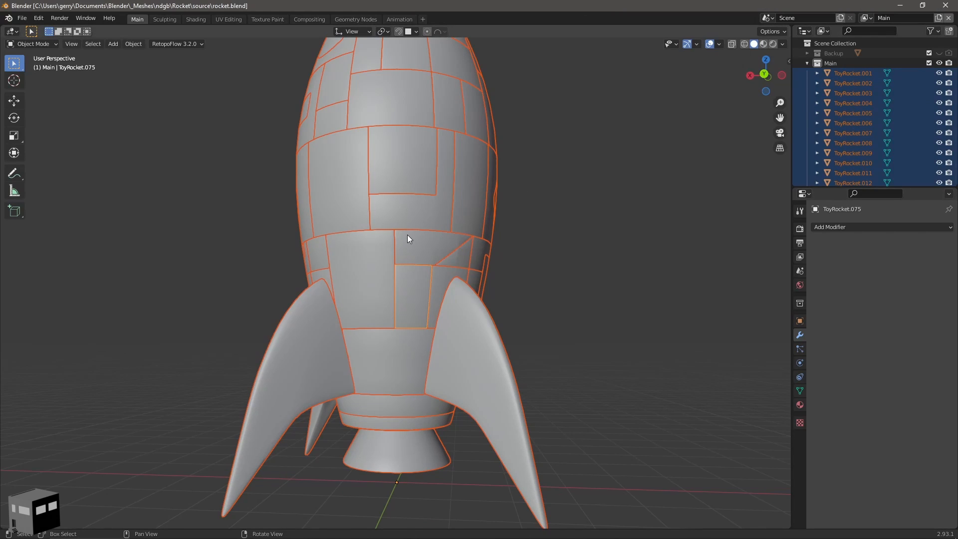
{"action": "key", "text": "ctrl+j"}
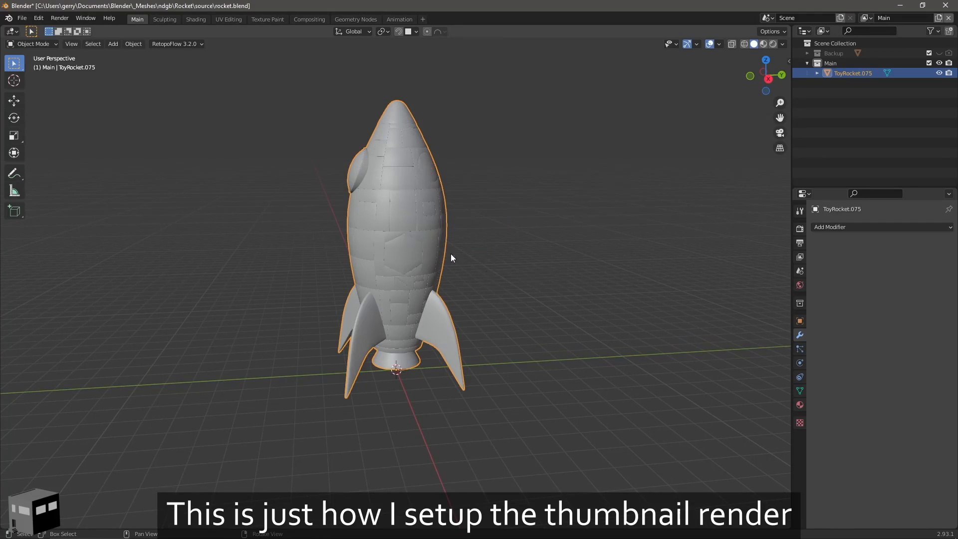
Add a plane at the rocket's base and scale it up into a large ground surface
{"action": "key", "text": "shift+a"}
{"action": "left_click", "coordinate": [446, 264]}
{"action": "scroll", "coordinate": [446, 263], "scroll_direction": "down", "scroll_amount": 2}
{"action": "key", "text": "s"}
{"action": "left_click", "coordinate": [528, 205]}
{"action": "right_click_drag", "start_coordinate": [529, 205], "coordinate": [519, 240]}
Shrink one outer edge of the ground plane to taper it into a nearly triangular shape
{"action": "key", "text": "Tab"}
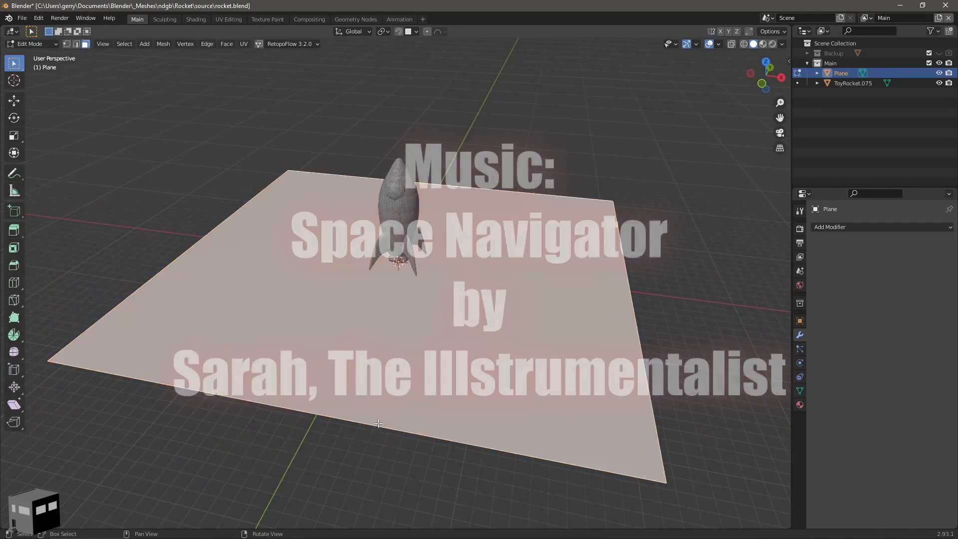
{"action": "key", "text": "2"}
{"action": "left_click", "coordinate": [618, 417]}
{"action": "key", "text": "s"}
{"action": "key", "text": "0"}
{"action": "key", "text": "Return"}
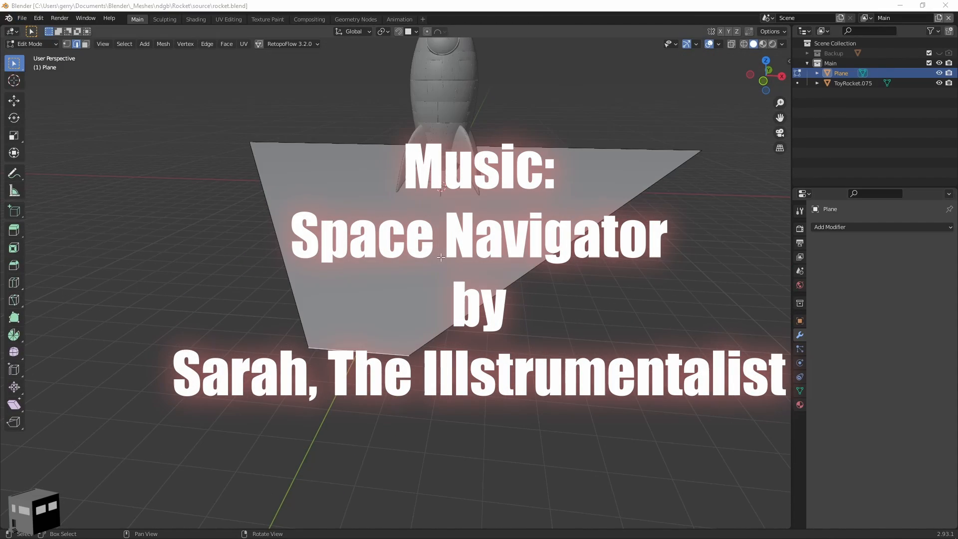
Subdivide the face of the ground plane
{"action": "scroll", "coordinate": [441, 257], "scroll_direction": "down", "scroll_amount": 2}
{"action": "key", "text": "3"}
{"action": "left_click", "coordinate": [441, 257]}
{"action": "right_click", "coordinate": [452, 258]}
{"action": "left_click", "coordinate": [452, 259]}
{"action": "key", "text": "Tab"}
Add a Subdivision Surface modifier with 3 viewport levels to the ground plane
{"action": "left_click", "coordinate": [870, 228]}
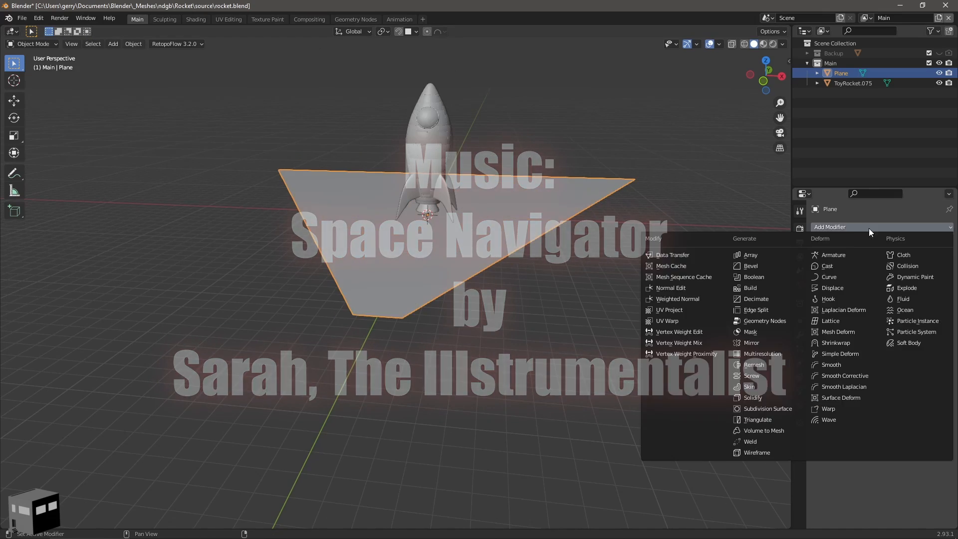
{"action": "left_click", "coordinate": [765, 408]}
{"action": "left_click", "coordinate": [939, 295]}
{"action": "key", "text": "Tab"}
{"action": "key", "text": "Tab"}
Add a Displace modifier to the ground plane and give it a new procedural texture
{"action": "left_click", "coordinate": [891, 250]}
{"action": "left_click", "coordinate": [833, 320]}
{"action": "left_click", "coordinate": [882, 360]}
{"action": "left_click", "coordinate": [799, 424]}
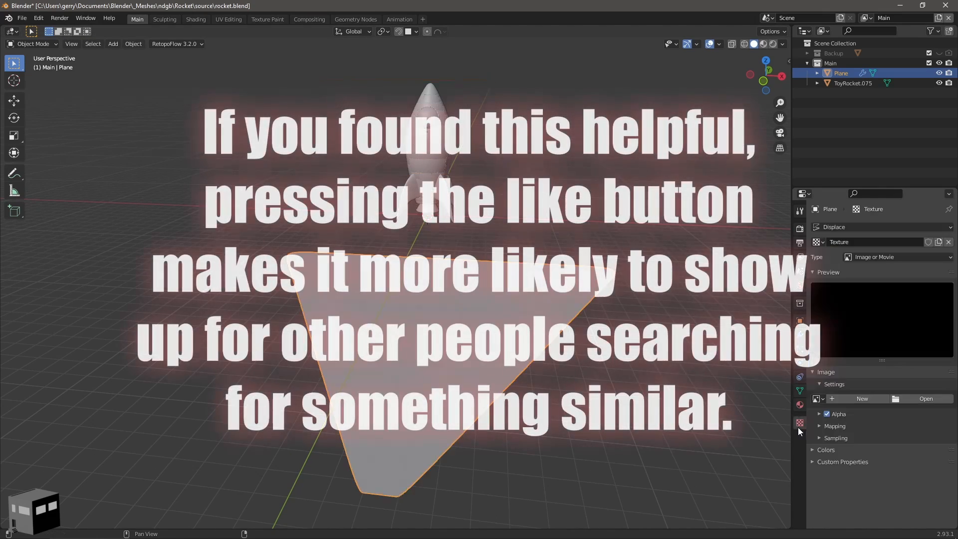
{"action": "left_click", "coordinate": [892, 258]}
{"action": "left_click", "coordinate": [874, 300]}
Set the strength of the ground plane's Displace modifier to 0.1
{"action": "left_click", "coordinate": [801, 334]}
{"action": "double_click", "coordinate": [900, 409]}
{"action": "type", "text": "0.1"}
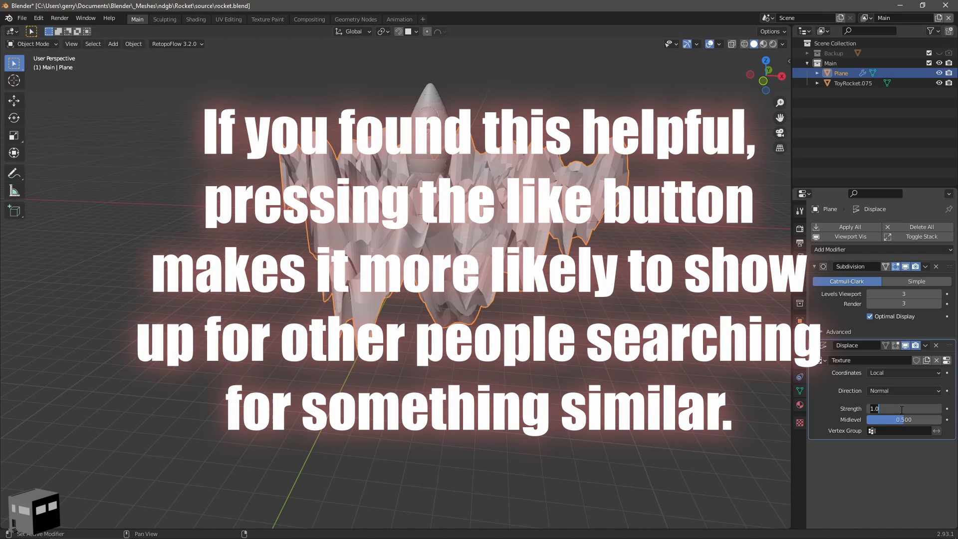
{"action": "key", "text": "Return"}
{"action": "scroll", "coordinate": [440, 233], "scroll_direction": "up", "scroll_amount": 3}
{"action": "scroll", "coordinate": [439, 236], "scroll_direction": "down", "scroll_amount": 3}
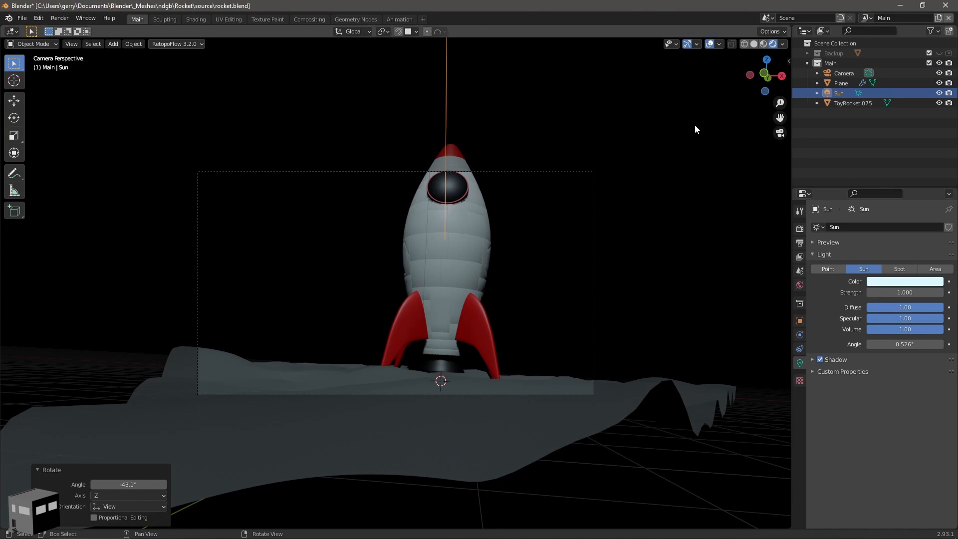
Reposition the camera and rotate it by about -7.3° around the global Z axis
{"action": "left_click", "coordinate": [594, 297]}
{"action": "key", "text": "g"}
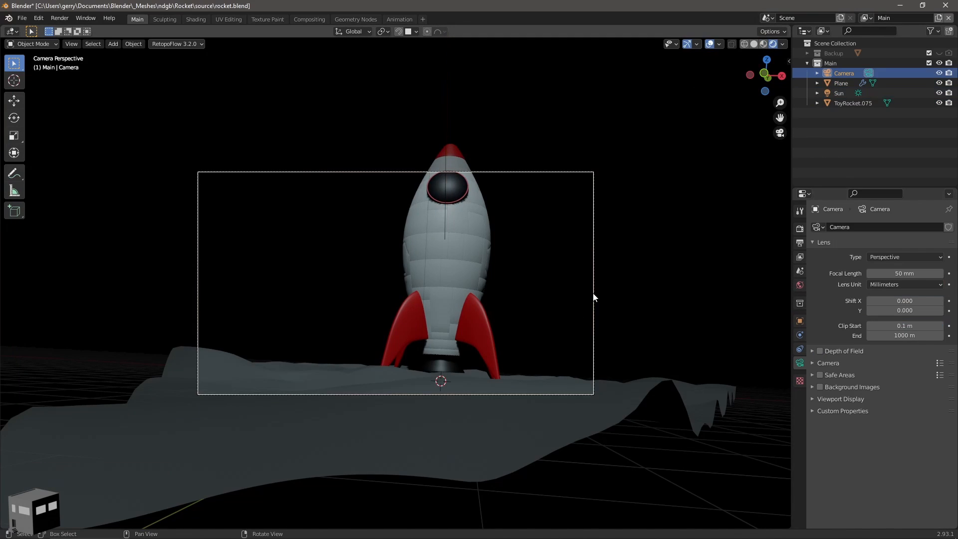
{"action": "left_click", "coordinate": [484, 278]}
{"action": "key", "text": "r"}
{"action": "key", "text": "z"}
{"action": "left_click", "coordinate": [435, 275]}
Shift the camera so the rocket sits left of centre in the frame, finishing with a sideways move of about 3.6 m
{"action": "key", "text": "g"}
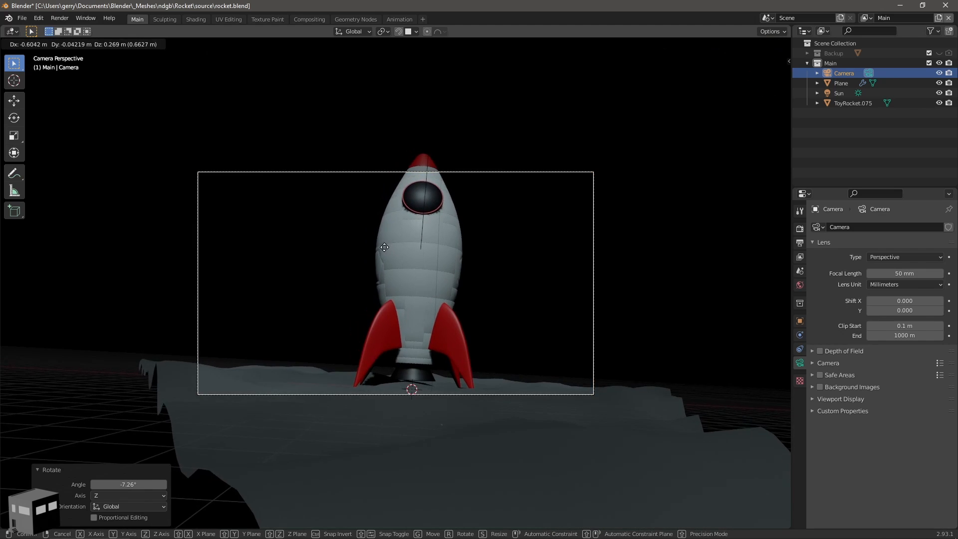
{"action": "left_click", "coordinate": [409, 241]}
{"action": "key", "text": "ctrl+s"}
{"action": "key", "text": "g"}
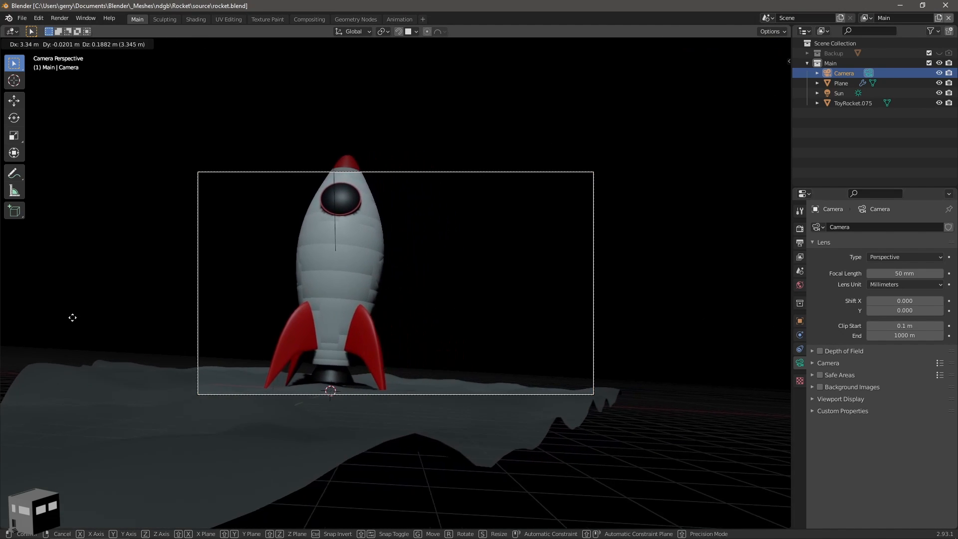
{"action": "left_click", "coordinate": [82, 319]}
Set the Eevee shadow cube and cascade sizes to 2048 px, with high bit depth and soft shadows on
{"action": "left_click", "coordinate": [799, 229]}
{"action": "left_click", "coordinate": [830, 403]}
{"action": "left_click", "coordinate": [898, 417]}
{"action": "left_click", "coordinate": [888, 485]}
{"action": "left_click", "coordinate": [891, 428]}
{"action": "left_click", "coordinate": [888, 494]}
{"action": "left_click", "coordinate": [871, 450]}
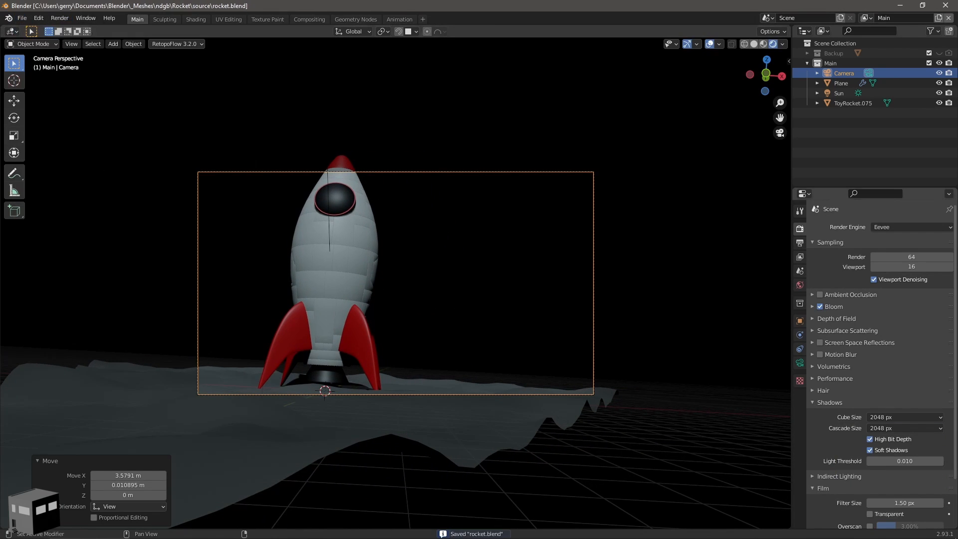
Shift the camera further so the rocket stands closer to the frame's left edge, and save the file
{"action": "key", "text": "g"}
{"action": "left_click", "coordinate": [502, 265]}
{"action": "key", "text": "ctrl+s"}
Add a second plane and move it about 33 m along Y behind the rocket and about 17 m up
{"action": "scroll", "coordinate": [500, 364], "scroll_direction": "down", "scroll_amount": 5}
{"action": "mouse_move", "coordinate": [599, 319]}
{"action": "right_mouse_down"}
{"action": "mouse_move", "coordinate": [501, 364]}
{"action": "mouse_move", "coordinate": [522, 326]}
{"action": "right_mouse_up"}
{"action": "key", "text": "shift+a"}
{"action": "left_click", "coordinate": [564, 197]}
{"action": "key", "text": "g"}
{"action": "left_click", "coordinate": [692, 204]}
{"action": "key", "text": "KP_0"}
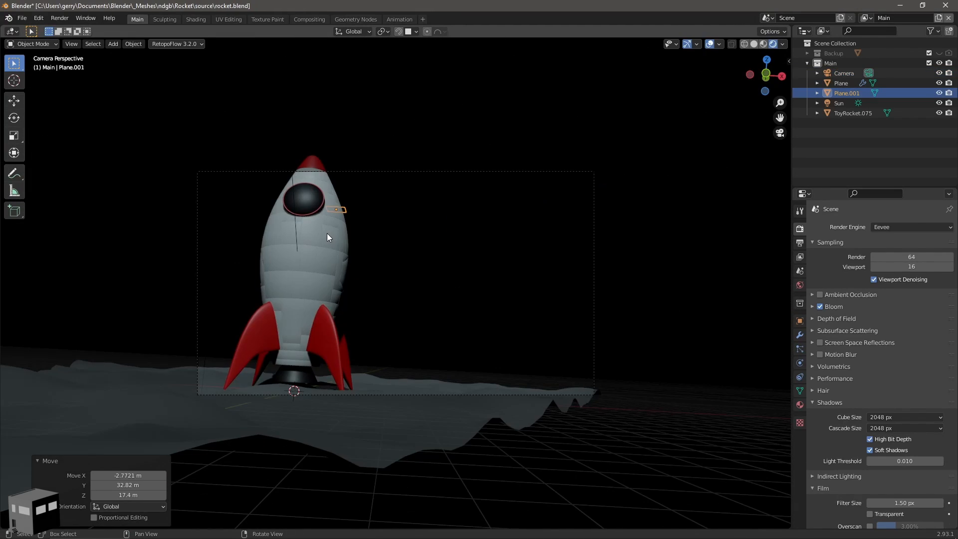
Stretch the distant plane along X and reposition it in the camera view, saving the file
{"action": "key", "text": "s"}
{"action": "key", "text": "x"}
{"action": "left_click", "coordinate": [304, 250]}
{"action": "key", "text": "g"}
{"action": "left_click", "coordinate": [347, 201]}
{"action": "key", "text": "ctrl+s"}
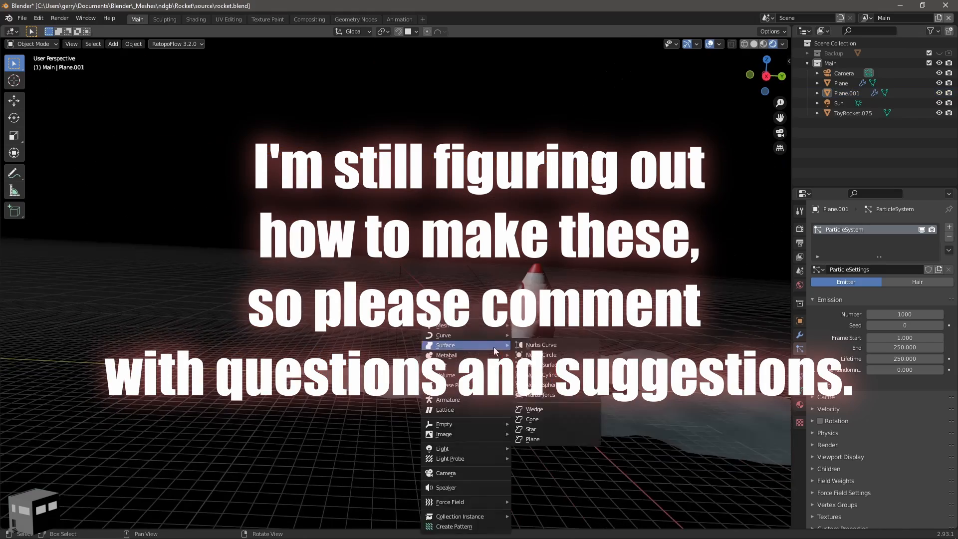
Add an icosphere to the scene and move it away from the rocket
{"action": "left_click", "coordinate": [524, 407]}
{"action": "key", "text": "g"}
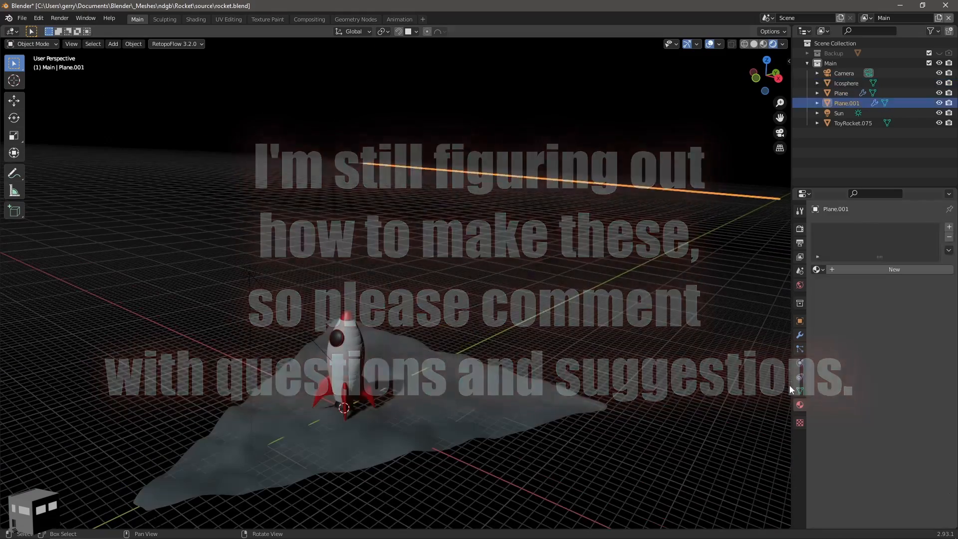
Set the distant plane's particles to render as the icosphere object and render the camera view
{"action": "left_click", "coordinate": [903, 419]}
{"action": "left_click", "coordinate": [878, 474]}
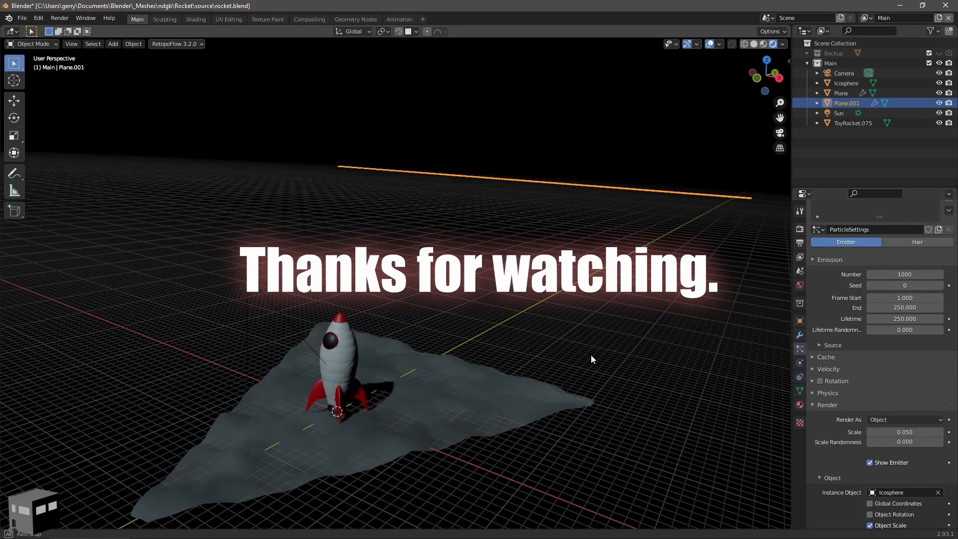
{"action": "key", "text": "F12"}
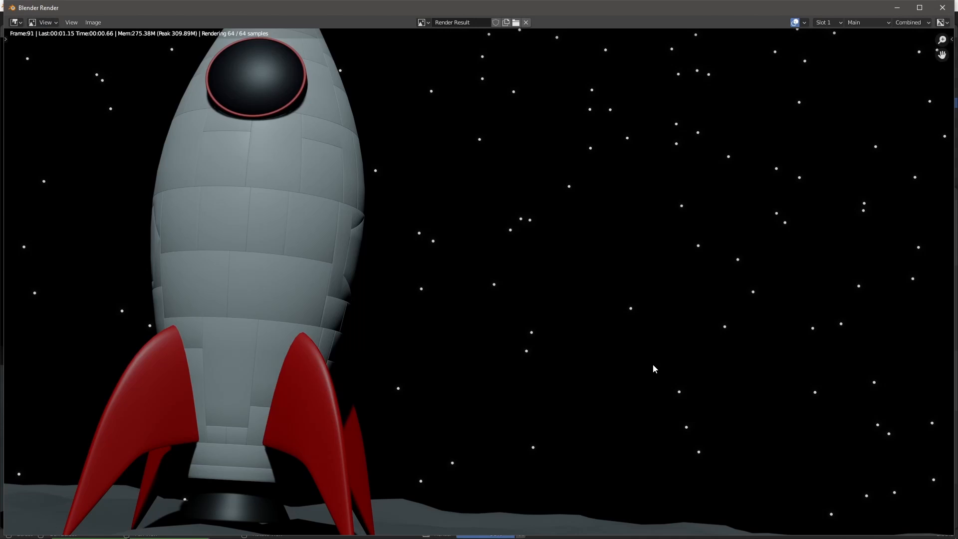